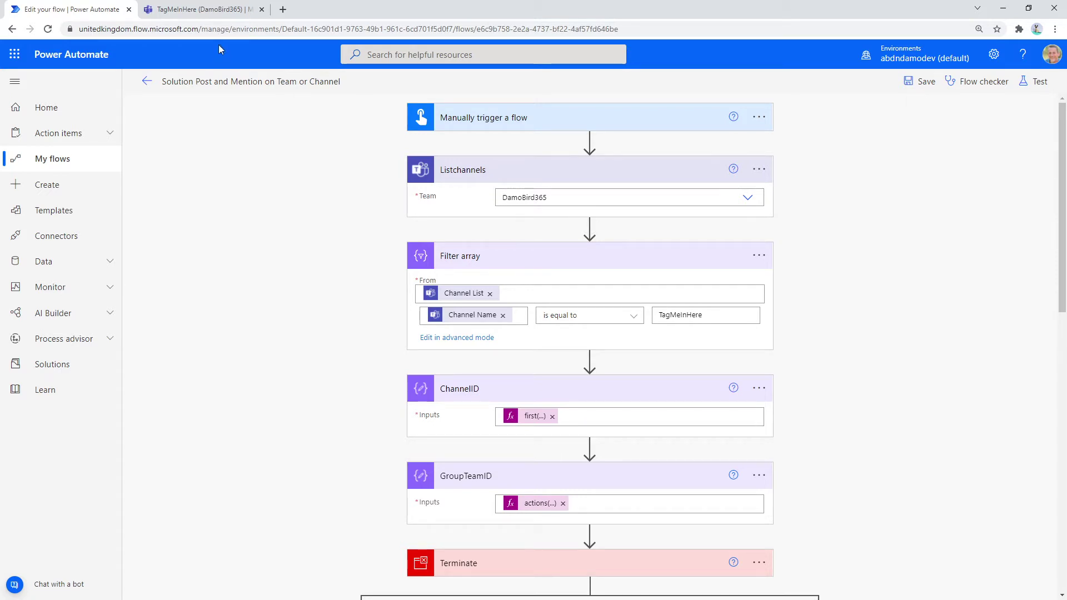
Step: In Teams, copy the link to the TagMeInHere channel
{"action": "left_click", "coordinate": [201, 9]}
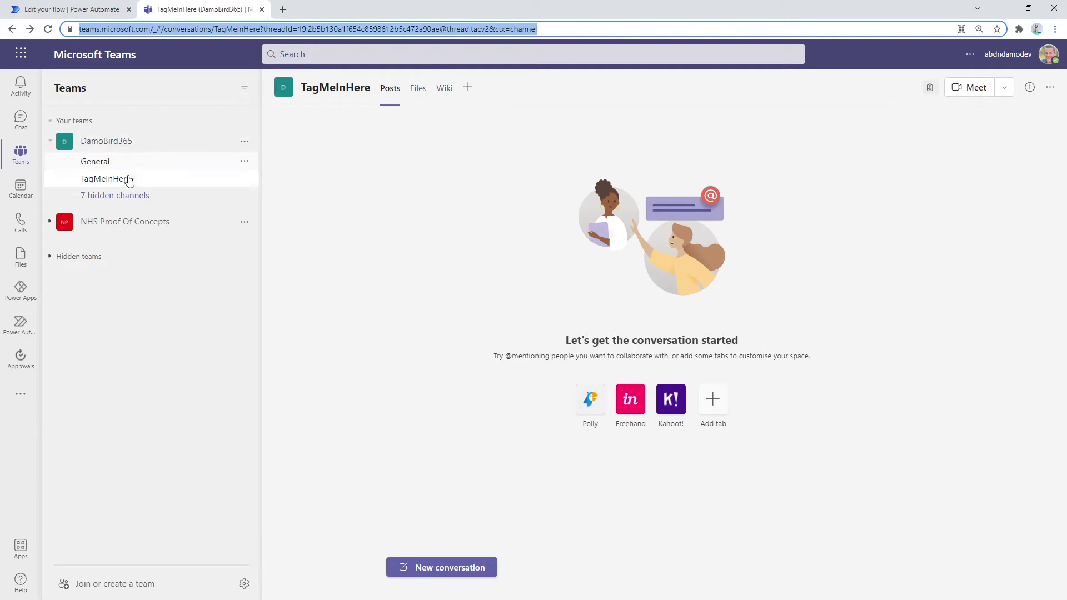
{"action": "left_click", "coordinate": [246, 180]}
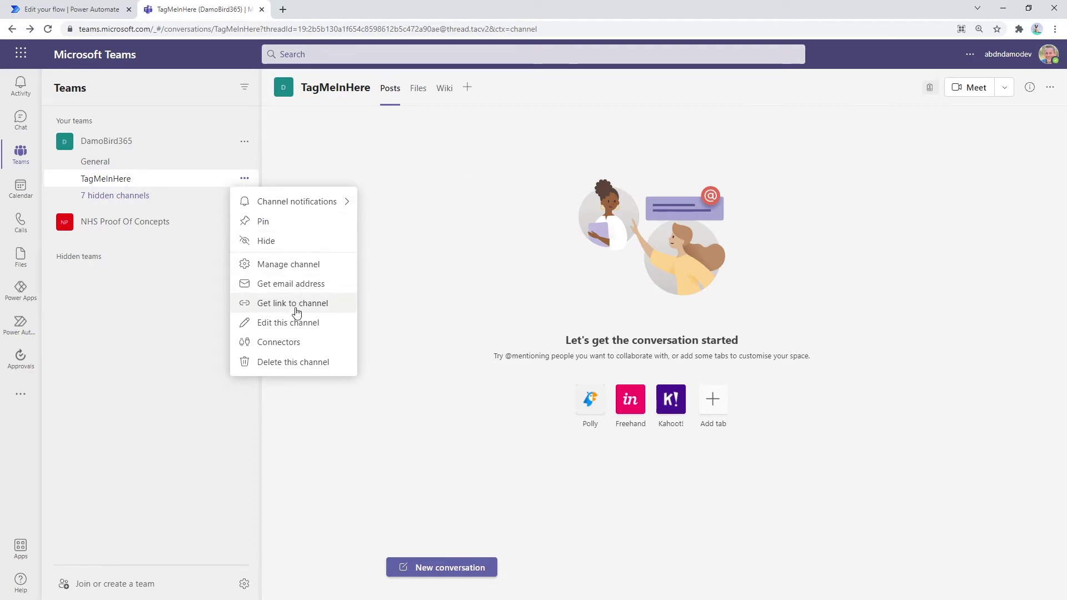
{"action": "left_click", "coordinate": [298, 302]}
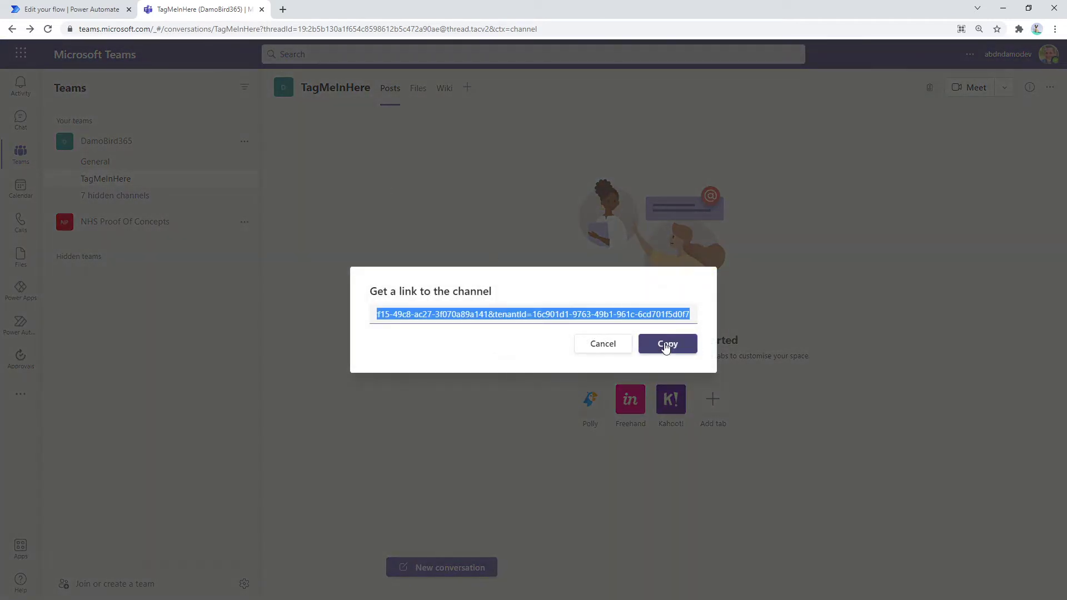
{"action": "left_click", "coordinate": [665, 345]}
Step: Paste the channel link into the address bar, pick out its channel ID and groupId, and return to the flow
{"action": "right_click", "coordinate": [285, 29]}
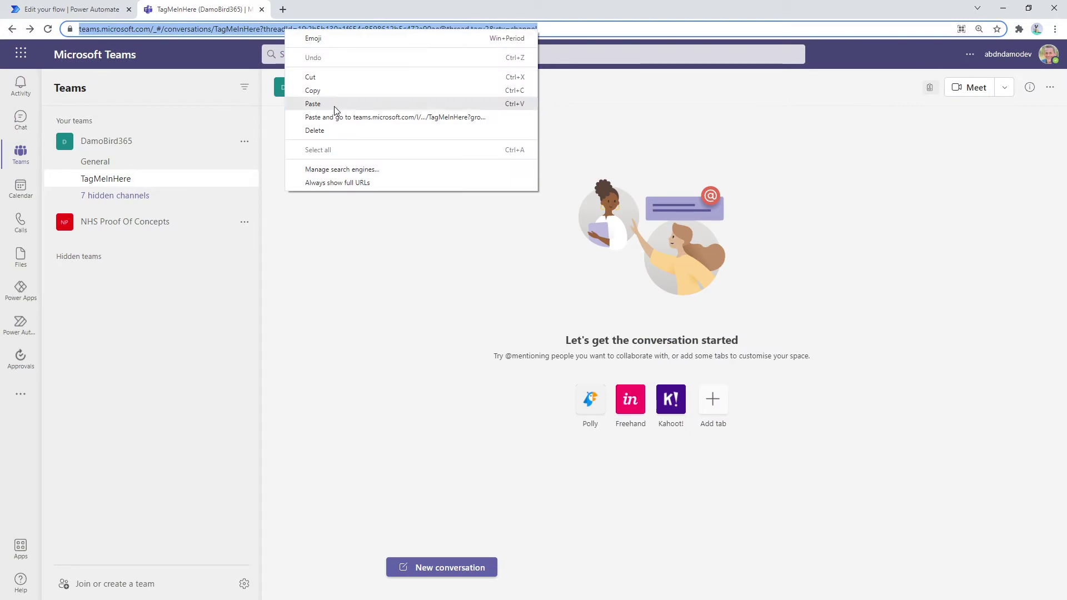
{"action": "left_click", "coordinate": [313, 104]}
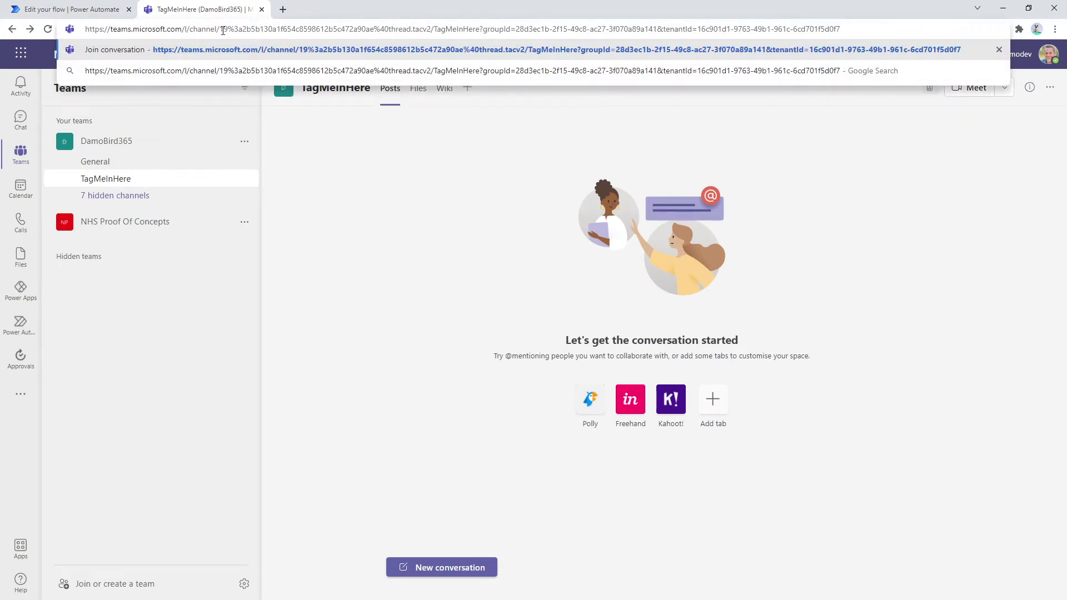
{"action": "left_click_drag", "start_coordinate": [221, 29], "coordinate": [433, 35]}
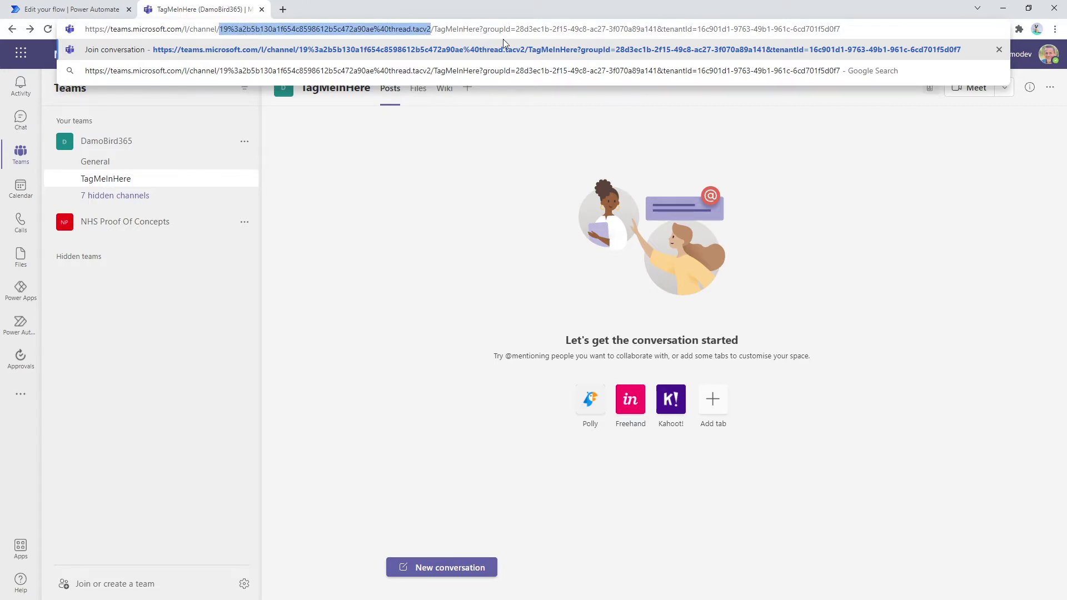
{"action": "left_click_drag", "start_coordinate": [516, 30], "coordinate": [659, 28]}
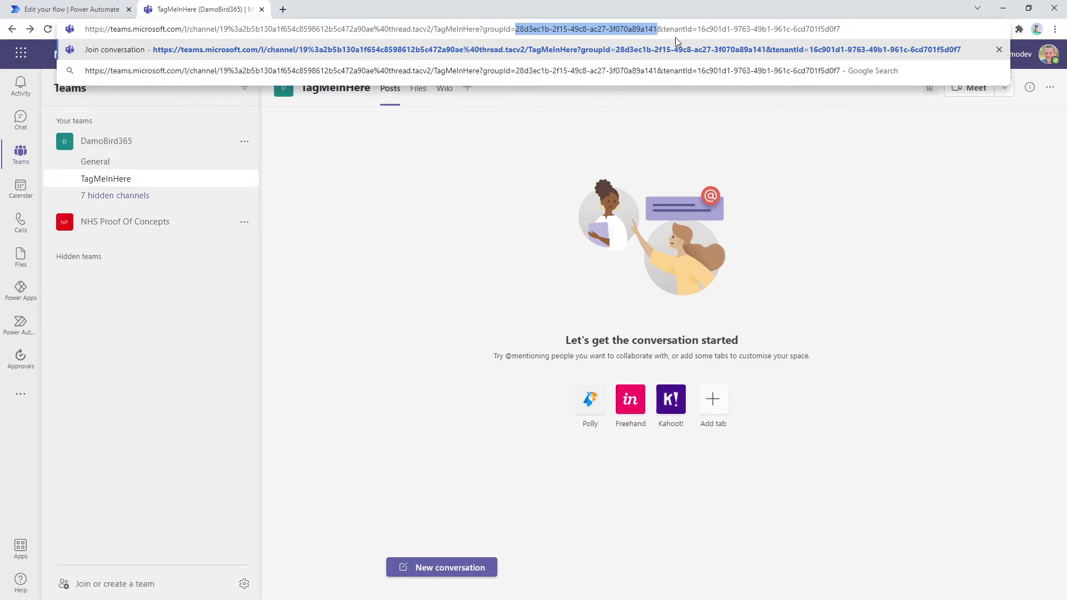
{"action": "left_click", "coordinate": [68, 9]}
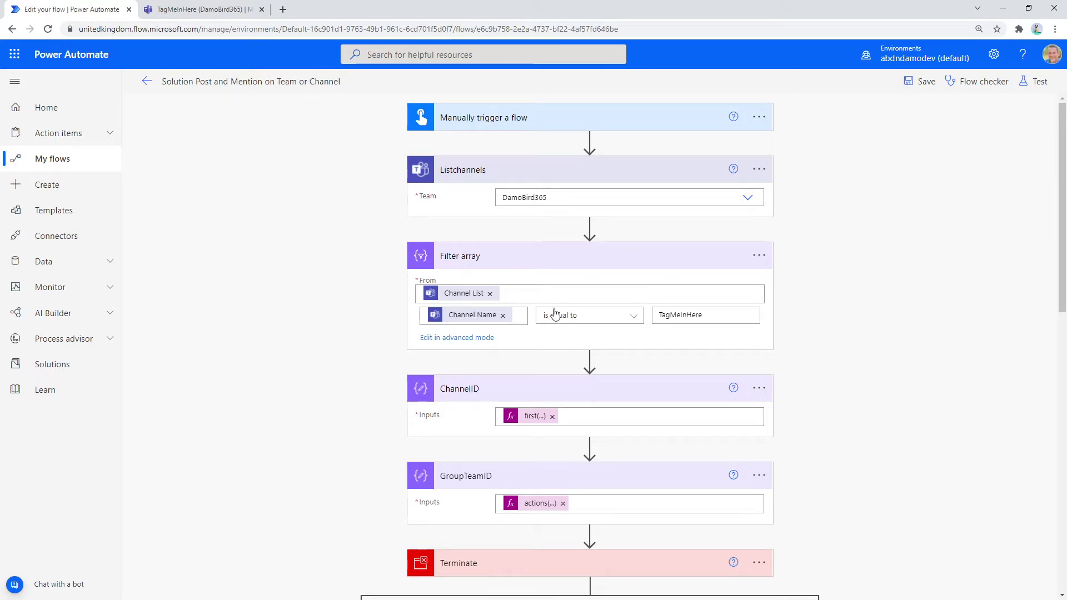
Step: Highlight the TagMeInHere value in the Filter array condition
{"action": "double_click", "coordinate": [723, 316]}
{"action": "left_click", "coordinate": [708, 314]}
{"action": "left_click_drag", "start_coordinate": [707, 315], "coordinate": [659, 314]}
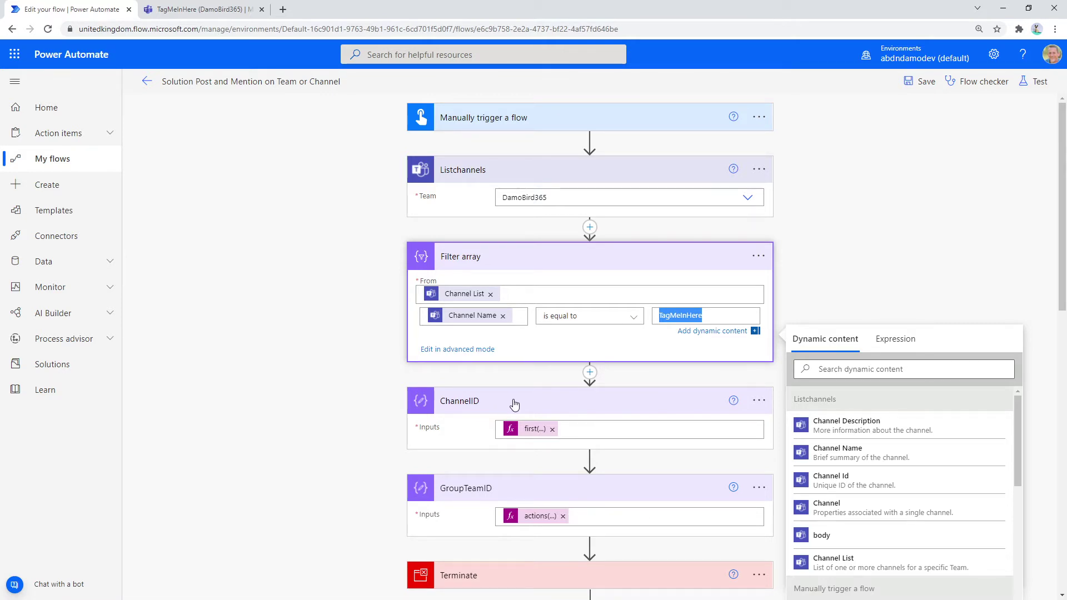
Step: Open the ChannelID expression first(body('Filter_array'))?['Id'] and examine its parts
{"action": "left_click", "coordinate": [527, 435]}
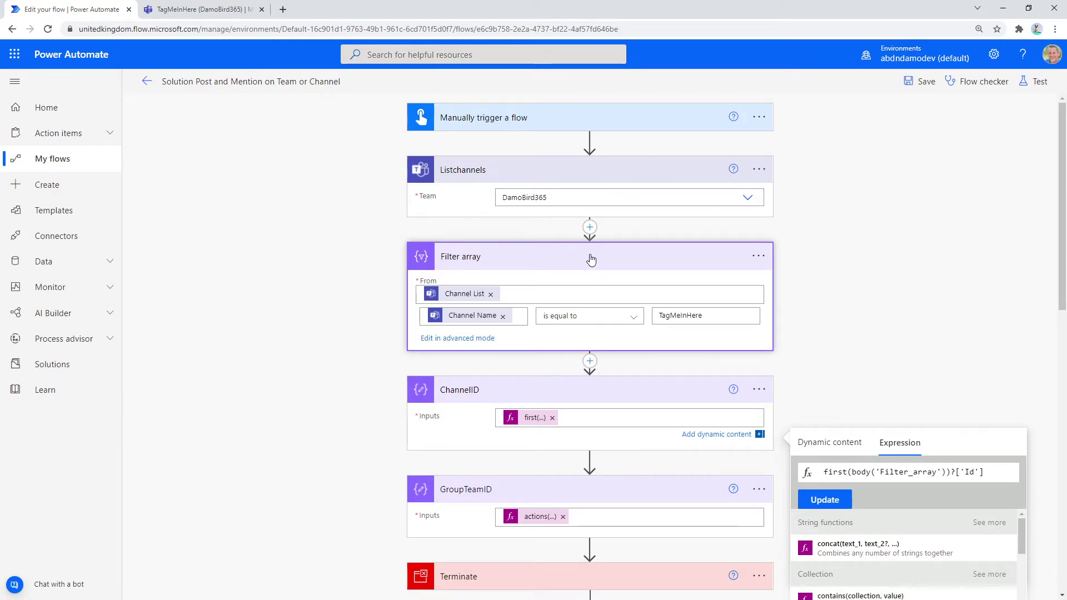
{"action": "left_click", "coordinate": [844, 473]}
{"action": "double_click", "coordinate": [843, 473]}
{"action": "left_click_drag", "start_coordinate": [951, 473], "coordinate": [849, 472]}
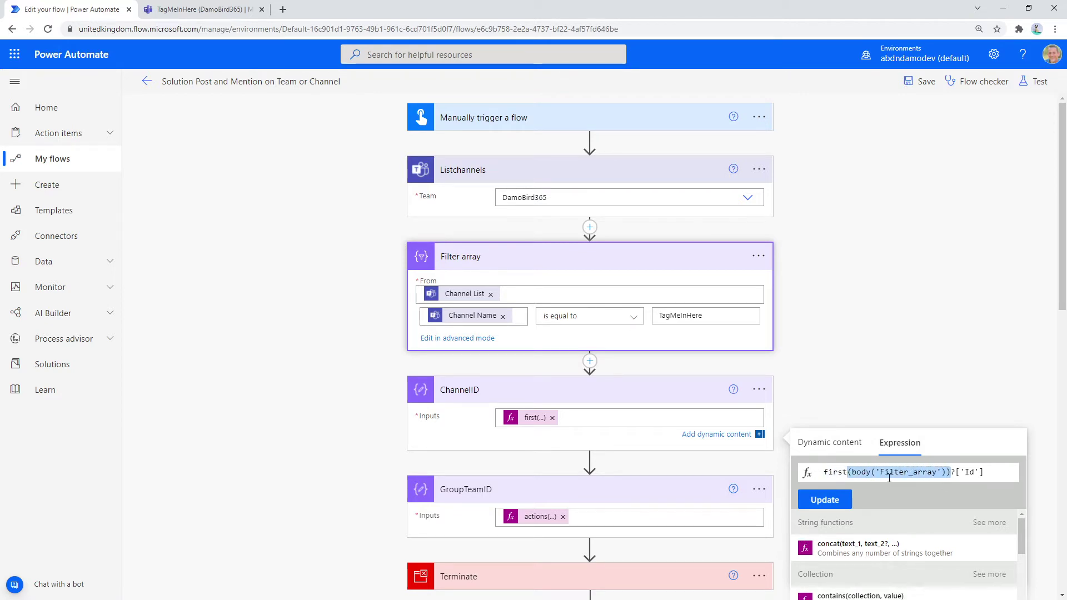
{"action": "left_click", "coordinate": [955, 473]}
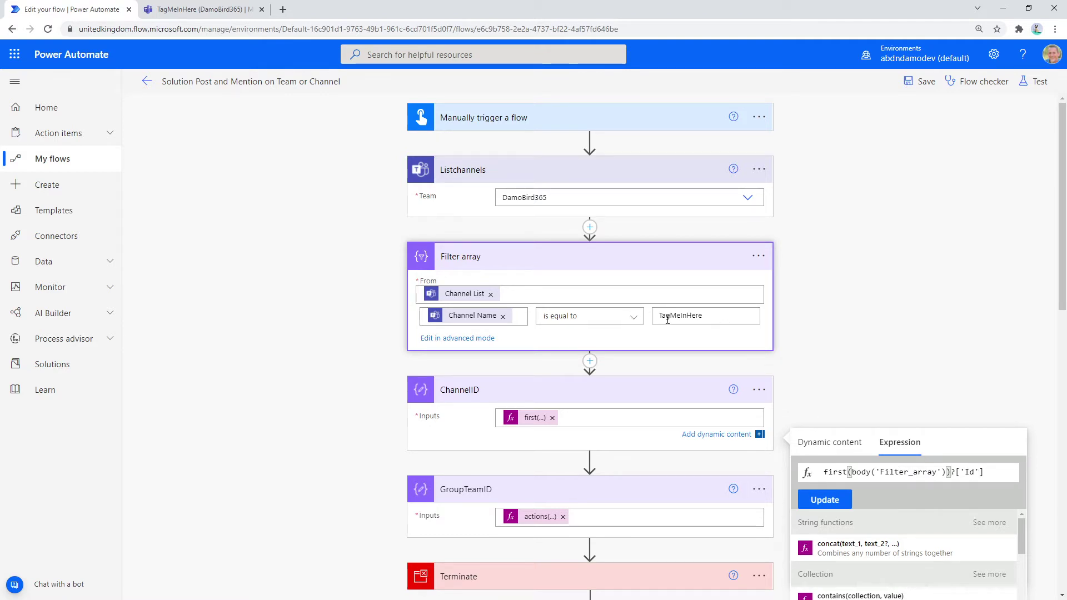
Step: Open the GroupTeamID expression and highlight actions('Listchannels')?['inputs/parameters/groupid']
{"action": "left_click", "coordinate": [537, 522]}
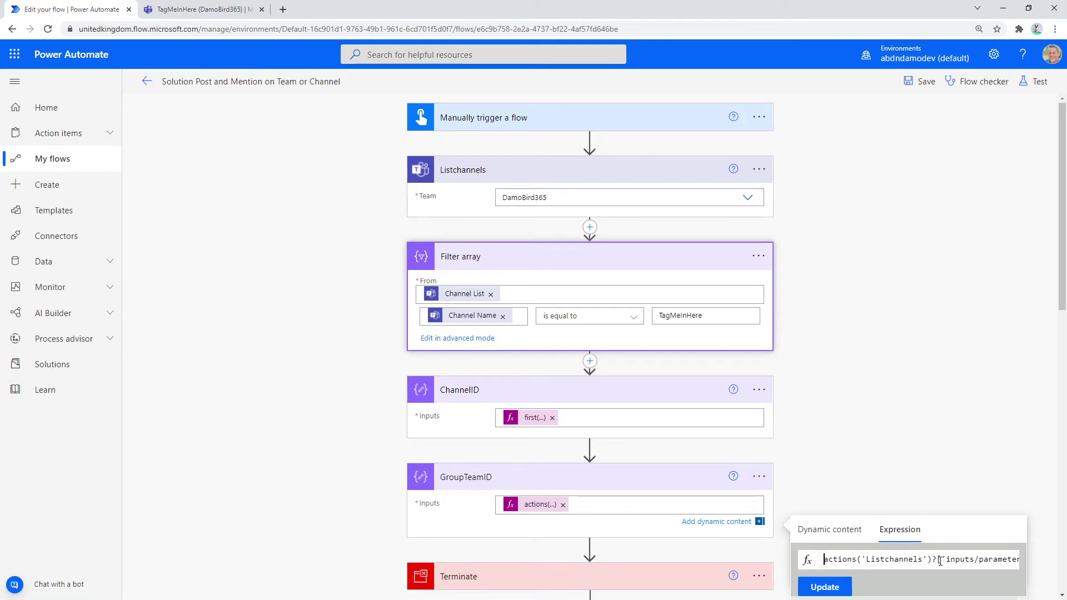
{"action": "left_click_drag", "start_coordinate": [940, 561], "coordinate": [1015, 562]}
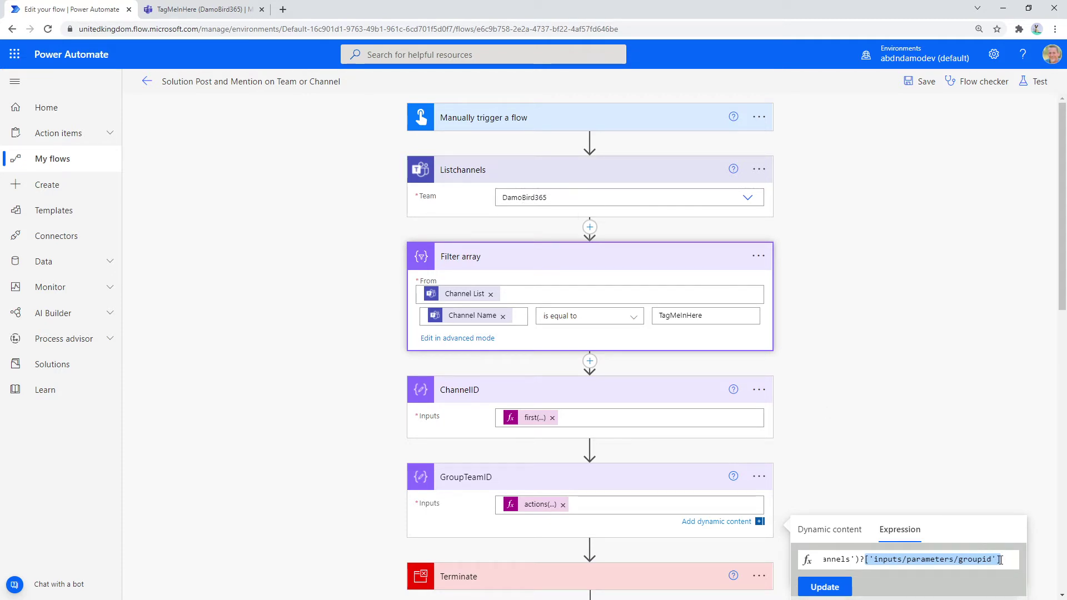
{"action": "left_click_drag", "start_coordinate": [1000, 560], "coordinate": [780, 563]}
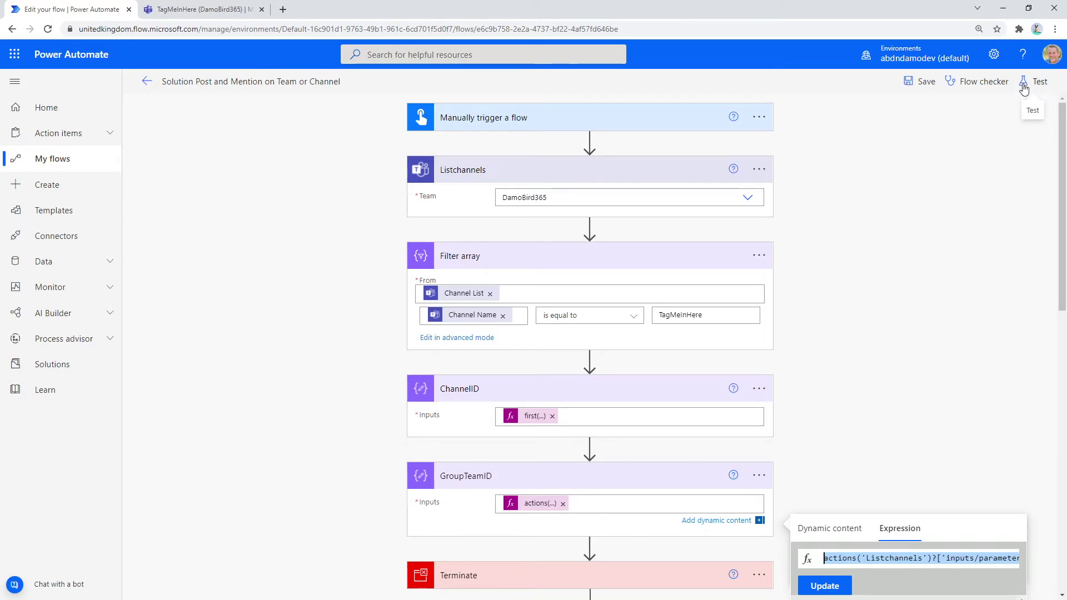
Step: Test the flow manually and run it
{"action": "left_click", "coordinate": [1024, 85]}
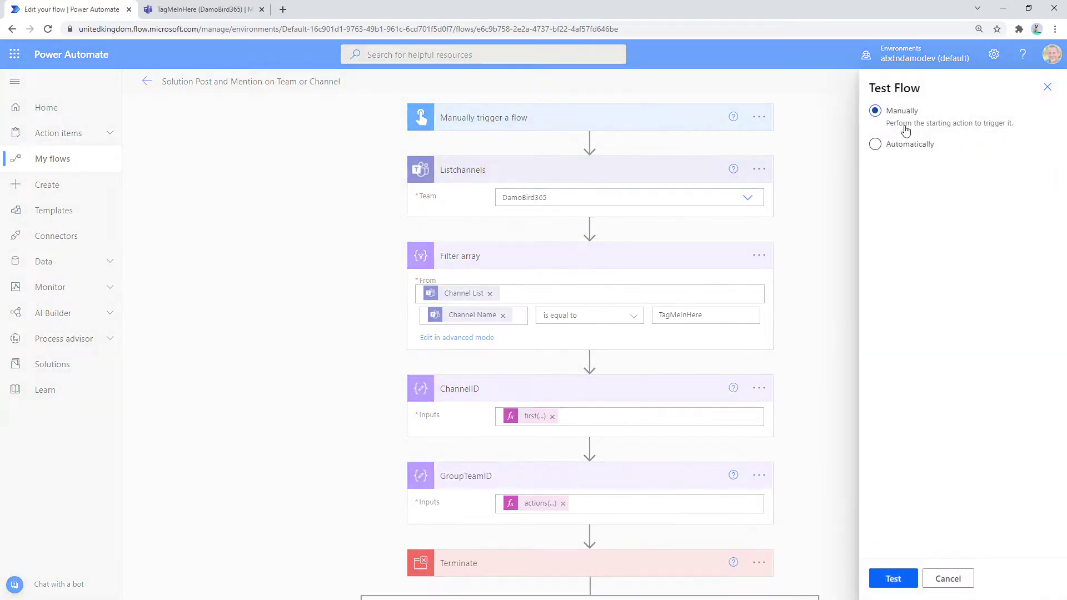
{"action": "left_click", "coordinate": [895, 579]}
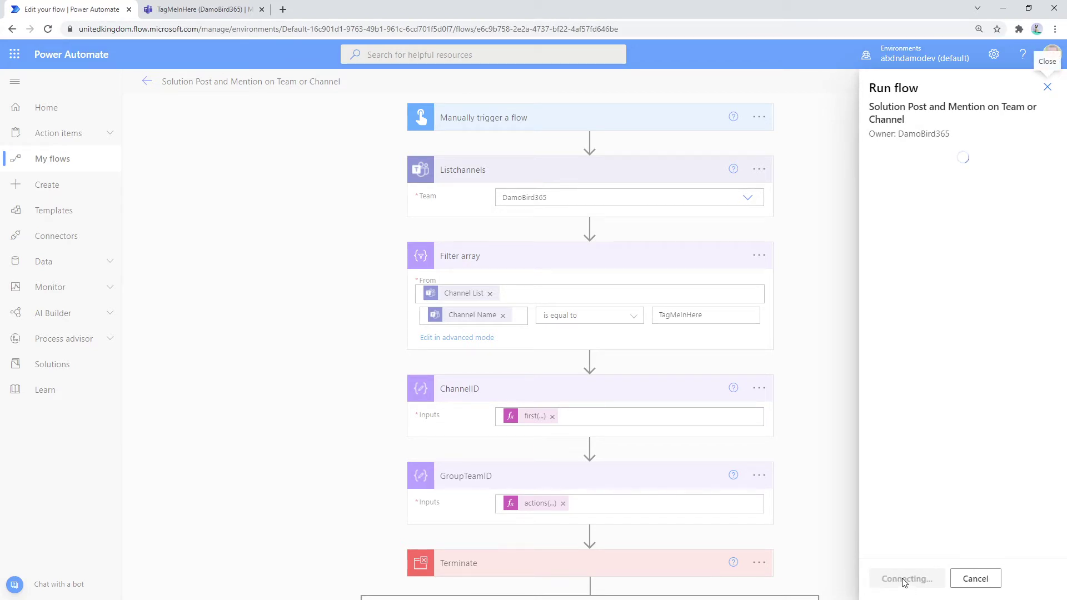
{"action": "left_click", "coordinate": [901, 580]}
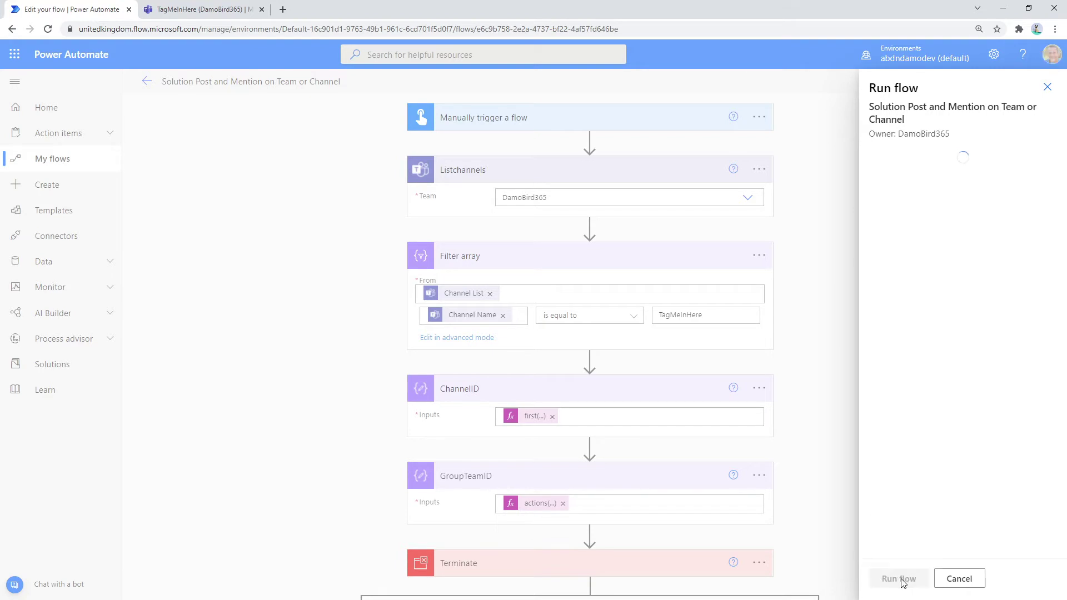
{"action": "left_click", "coordinate": [900, 582]}
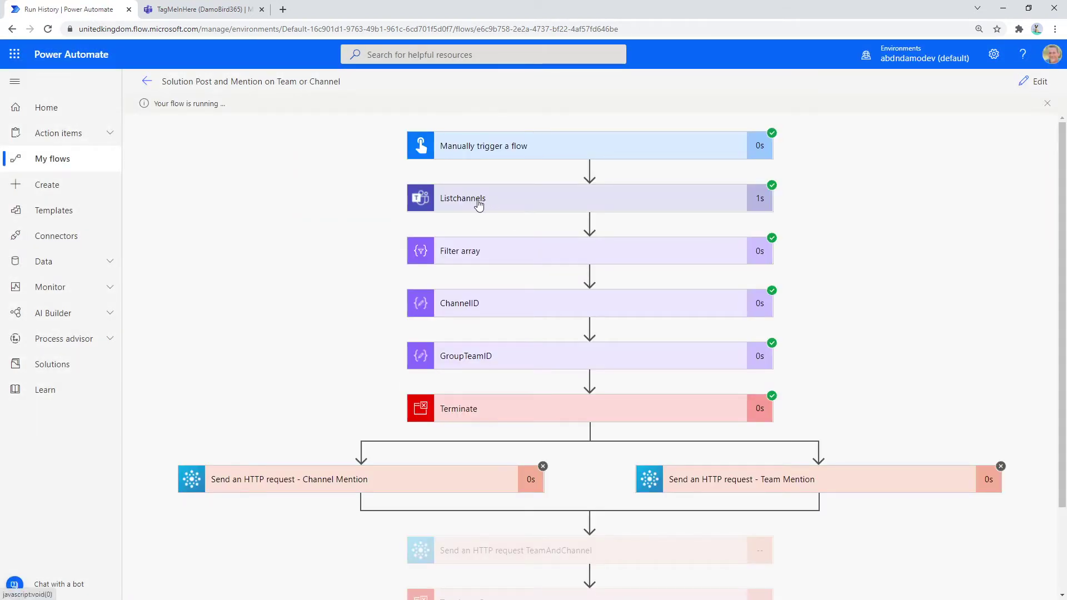
Step: Compare the Listchannels raw-input groupId against the Teams channel link, then collapse Listchannels
{"action": "left_click", "coordinate": [479, 205]}
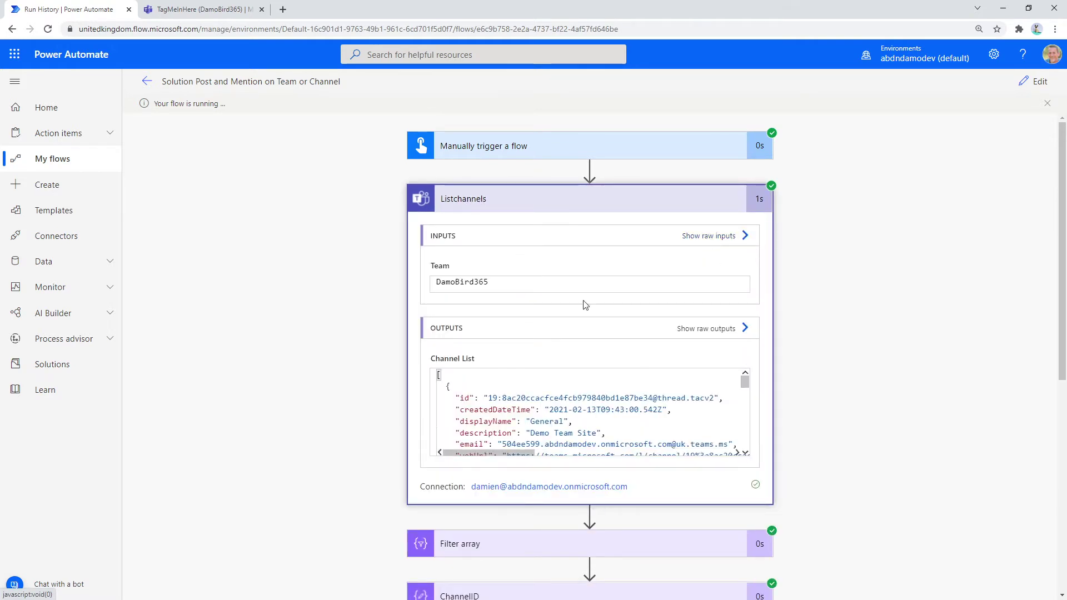
{"action": "left_click", "coordinate": [743, 236]}
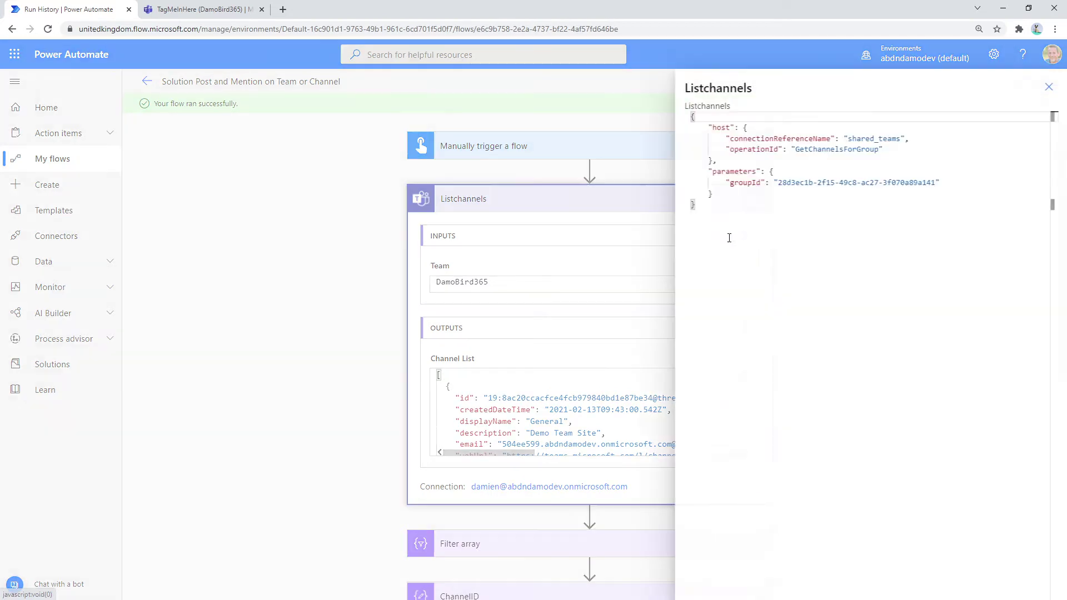
{"action": "left_click_drag", "start_coordinate": [935, 183], "coordinate": [778, 185]}
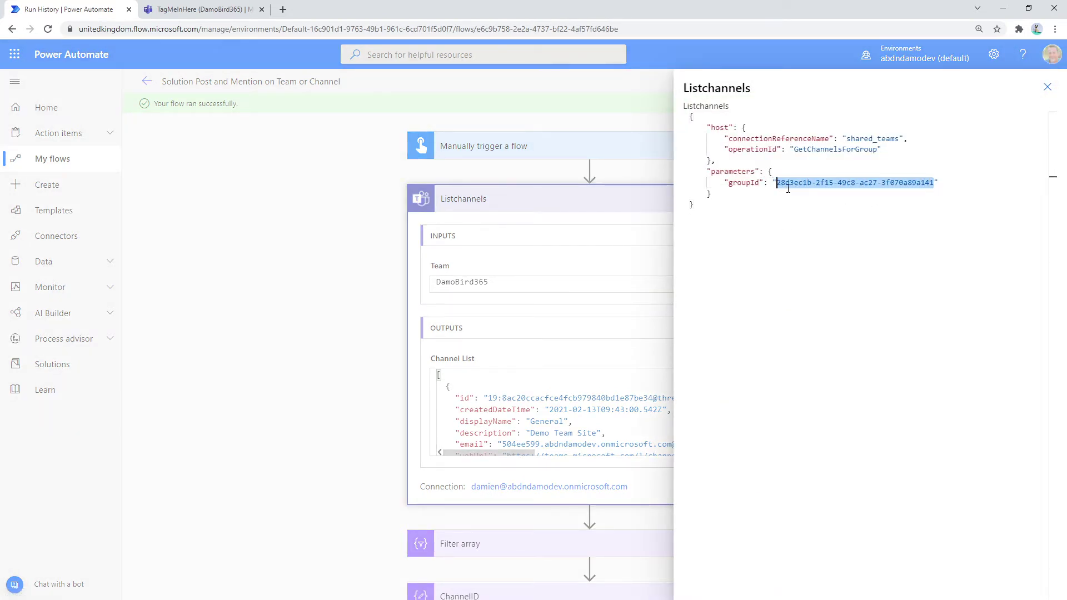
{"action": "left_click", "coordinate": [200, 9]}
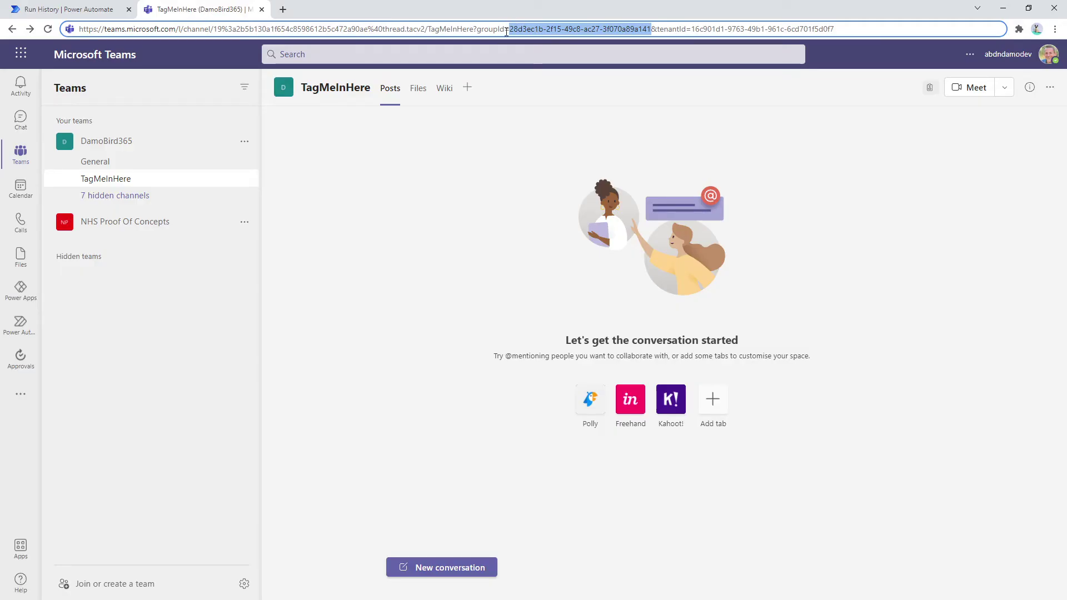
{"action": "left_click", "coordinate": [86, 9]}
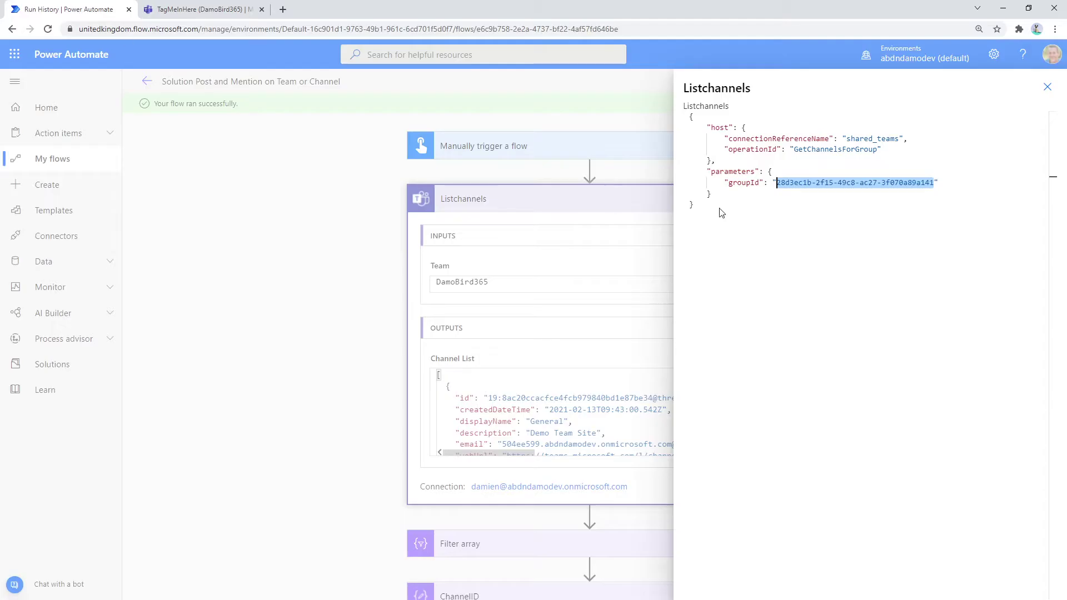
{"action": "left_click", "coordinate": [1048, 87]}
{"action": "left_click", "coordinate": [551, 200]}
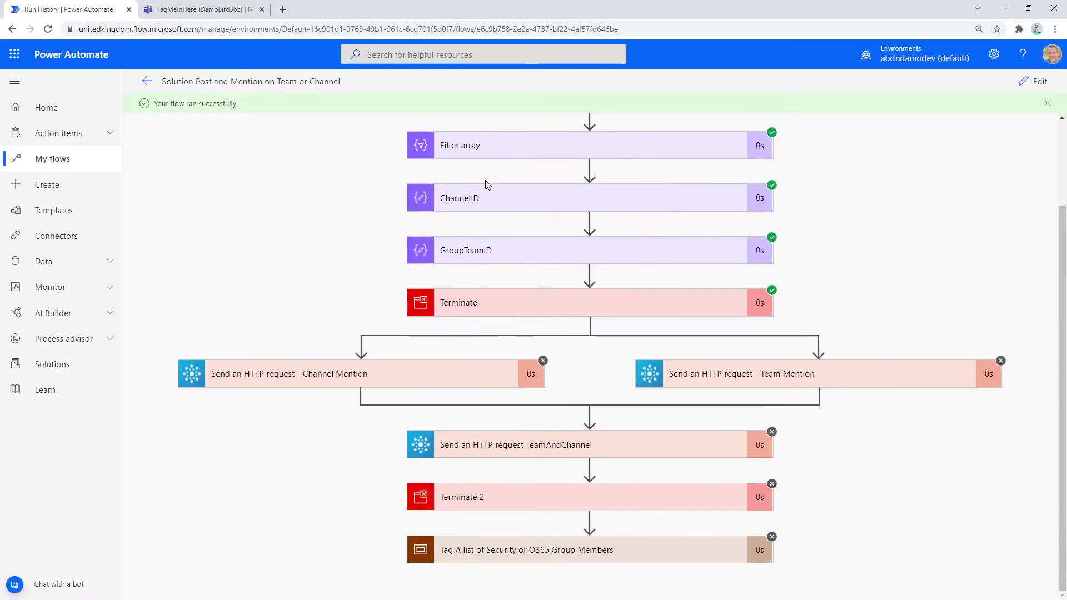
Step: Inspect the Filter array step's output from the successful run
{"action": "scroll", "coordinate": [482, 172], "scroll_direction": "up", "scroll_amount": 1}
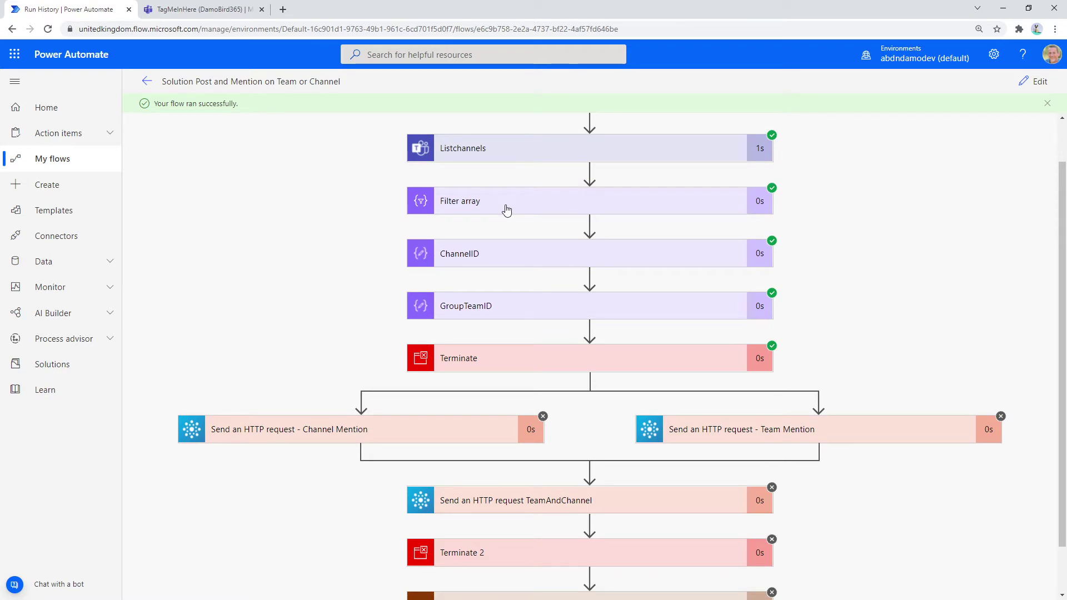
{"action": "left_click", "coordinate": [506, 210]}
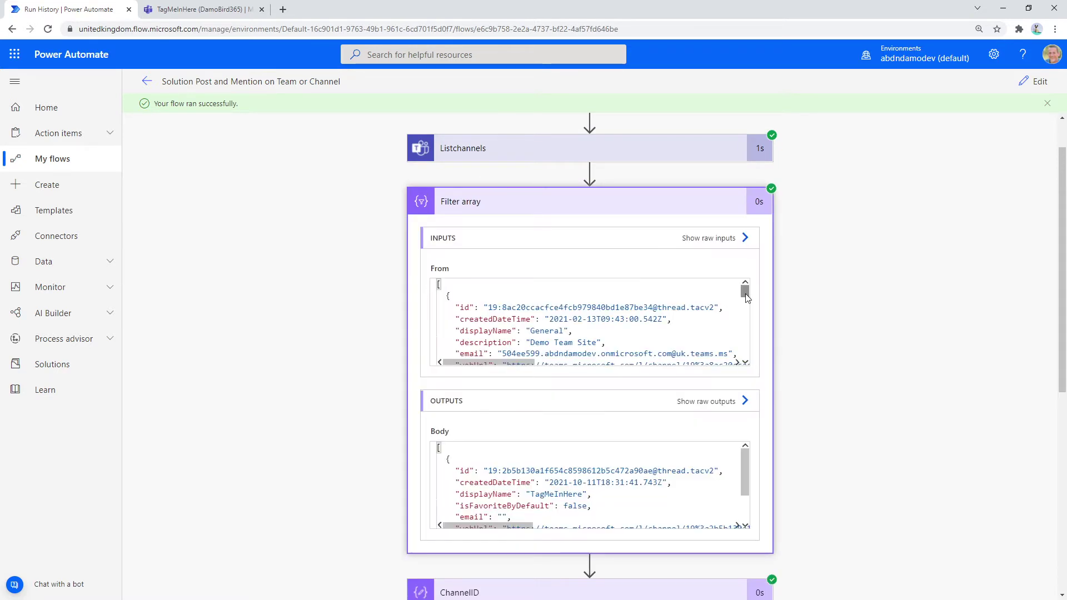
{"action": "left_click_drag", "start_coordinate": [745, 296], "coordinate": [745, 352]}
{"action": "left_click_drag", "start_coordinate": [746, 485], "coordinate": [490, 467]}
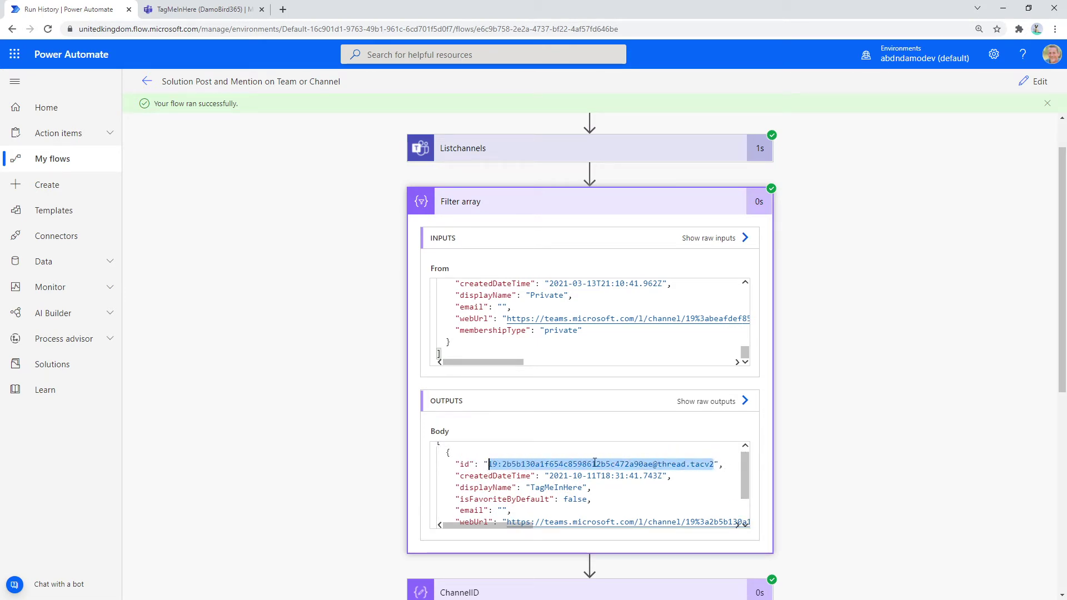
{"action": "scroll", "coordinate": [544, 467], "scroll_direction": "down", "scroll_amount": 3}
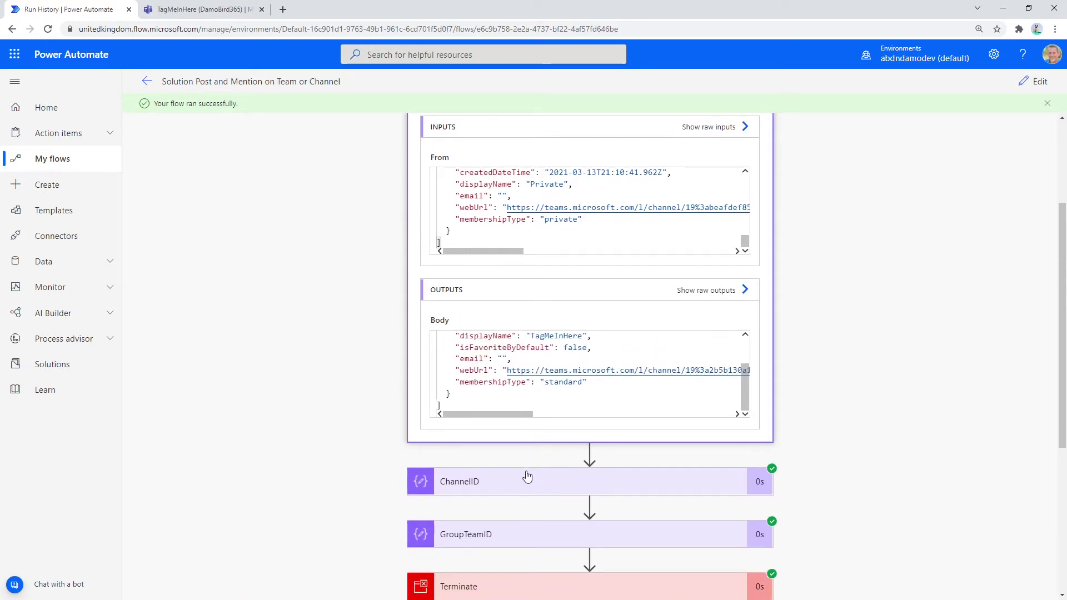
Step: Check the run's ChannelID and GroupTeamID input values, then return to the flow editor
{"action": "left_click", "coordinate": [486, 488]}
{"action": "scroll", "coordinate": [534, 478], "scroll_direction": "down", "scroll_amount": 3}
{"action": "triple_click", "coordinate": [550, 459]}
{"action": "scroll", "coordinate": [550, 459], "scroll_direction": "down", "scroll_amount": 3}
{"action": "left_click", "coordinate": [510, 460]}
{"action": "scroll", "coordinate": [581, 461], "scroll_direction": "down", "scroll_amount": 2}
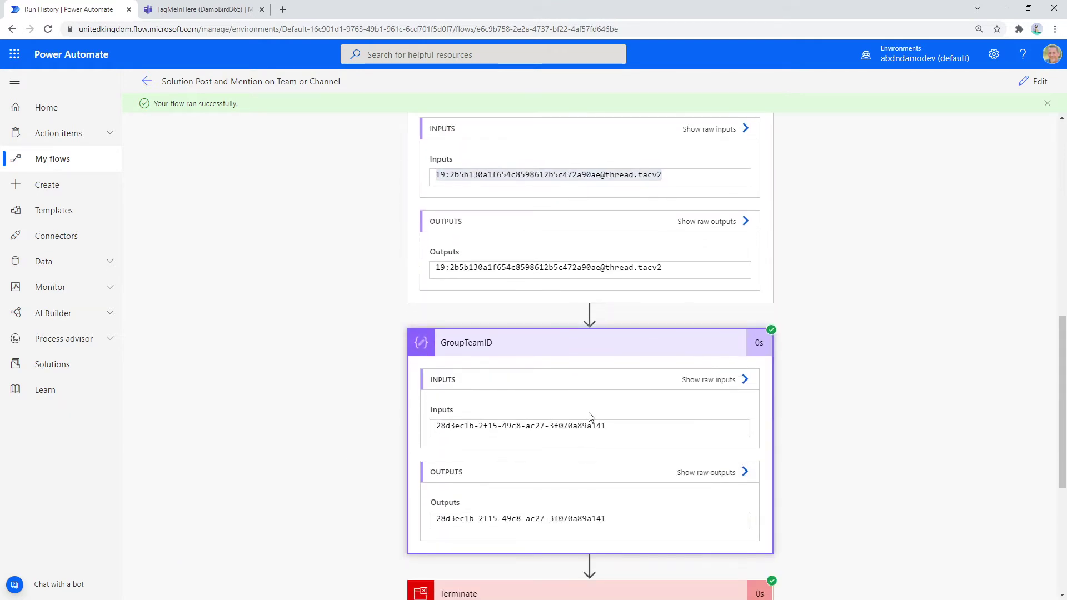
{"action": "double_click", "coordinate": [627, 430]}
{"action": "double_click", "coordinate": [658, 421]}
{"action": "triple_click", "coordinate": [646, 427]}
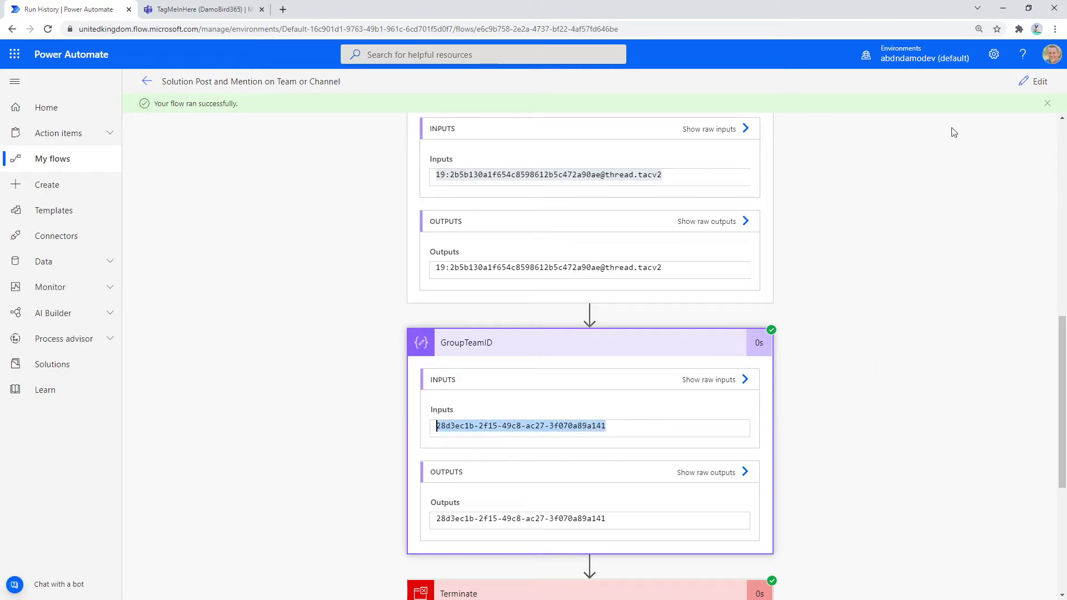
{"action": "left_click", "coordinate": [1036, 83]}
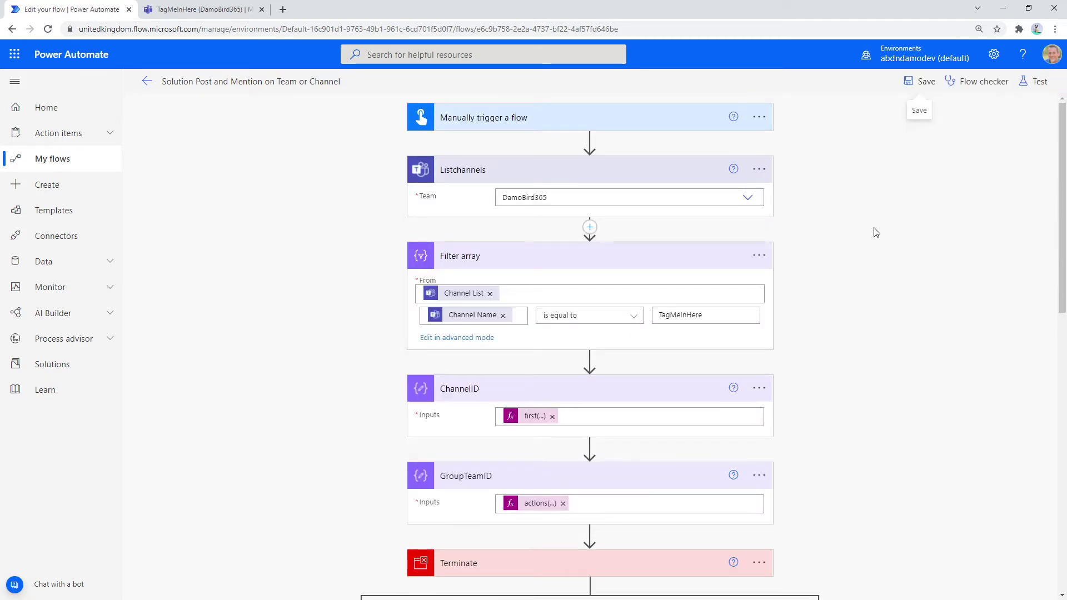
Step: Collapse the Listchannels, Filter array, ChannelID and GroupTeamID cards
{"action": "left_click", "coordinate": [588, 170]}
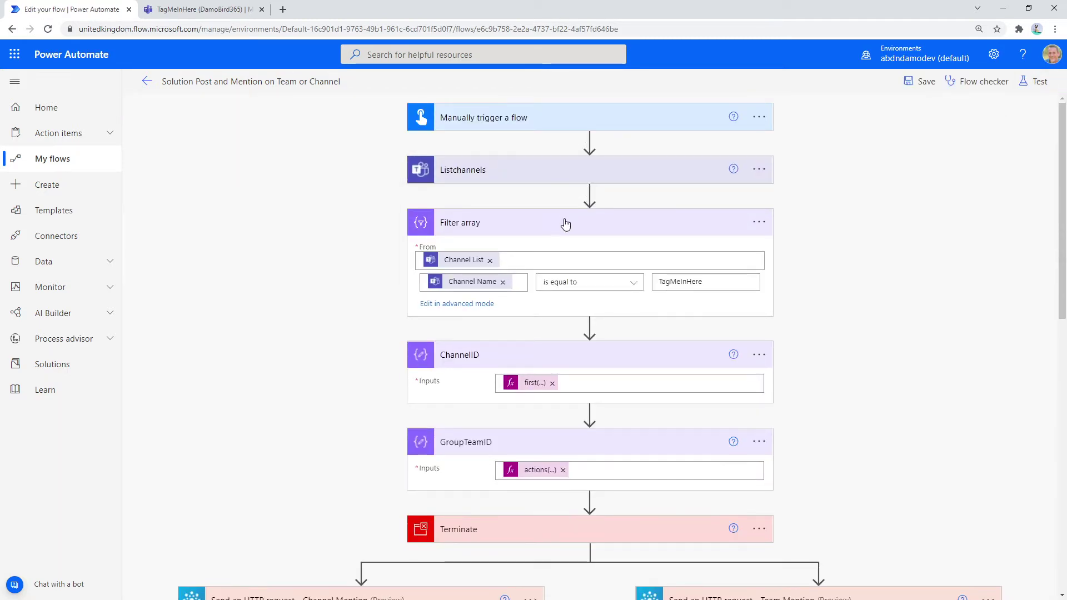
{"action": "left_click", "coordinate": [565, 223]}
{"action": "left_click", "coordinate": [553, 282]}
{"action": "left_click", "coordinate": [556, 329]}
Step: Delete the first Terminate step and expand the Channel Mention request
{"action": "left_click", "coordinate": [759, 381]}
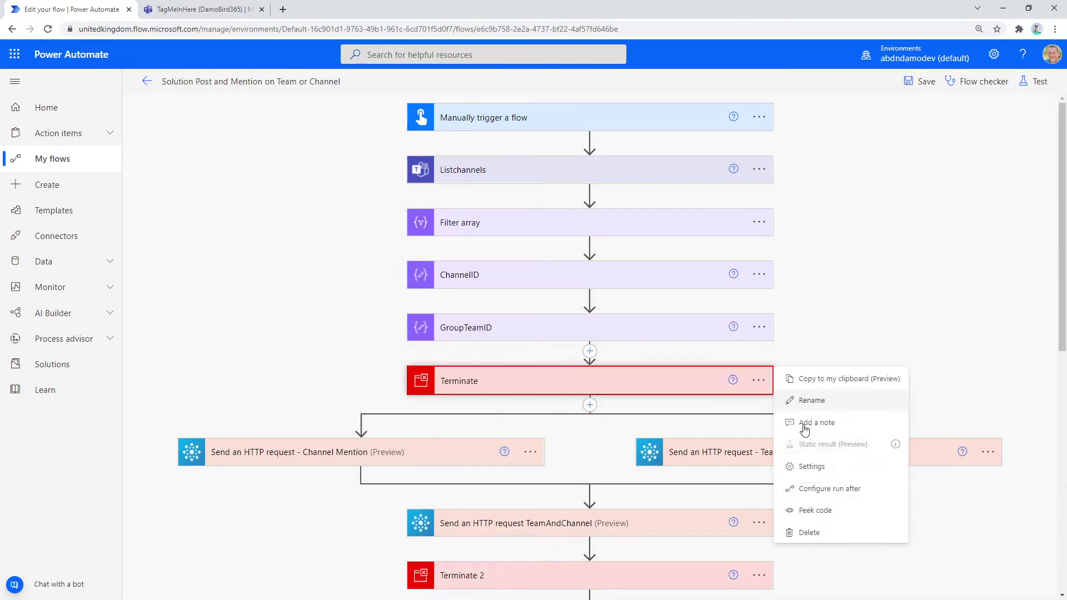
{"action": "left_click", "coordinate": [809, 532]}
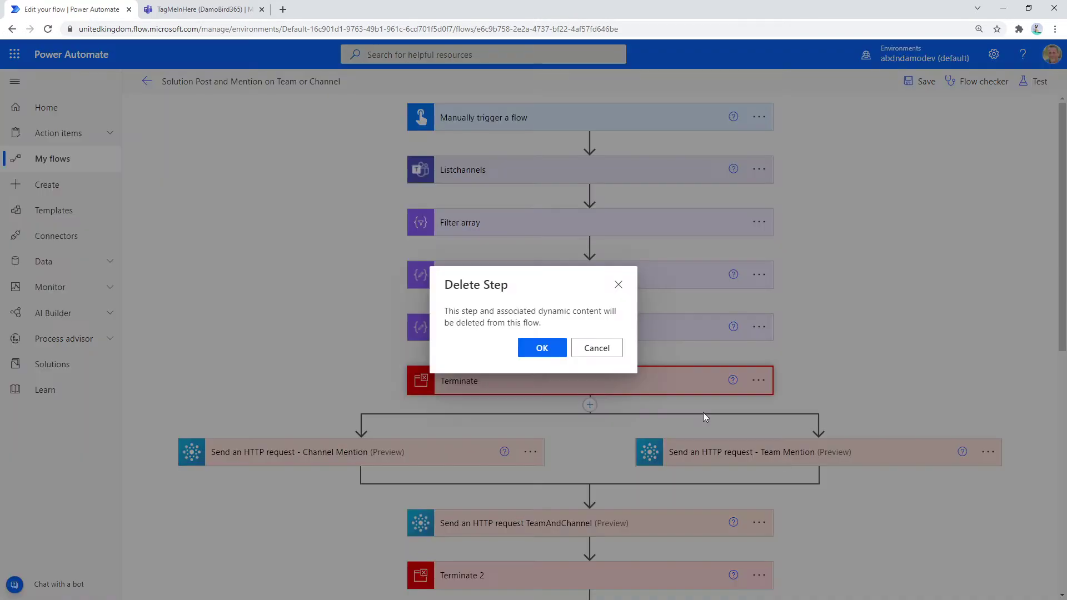
{"action": "left_click", "coordinate": [543, 352]}
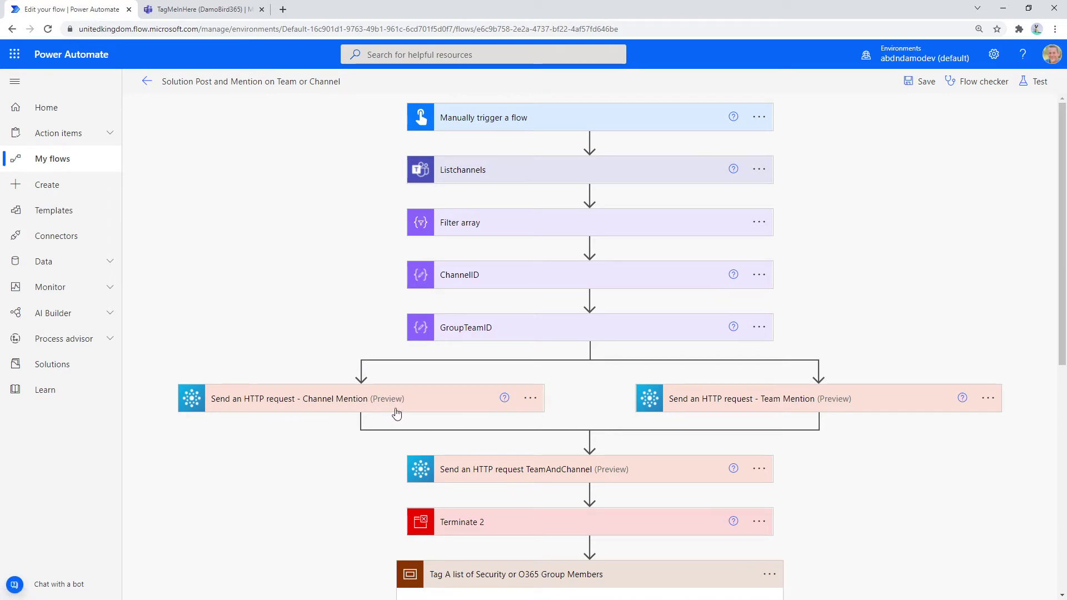
{"action": "left_click", "coordinate": [301, 404]}
Step: Expand Team Mention and compare the channel and team identity types in both bodies
{"action": "left_click", "coordinate": [771, 404]}
{"action": "scroll", "coordinate": [795, 395], "scroll_direction": "down", "scroll_amount": 4}
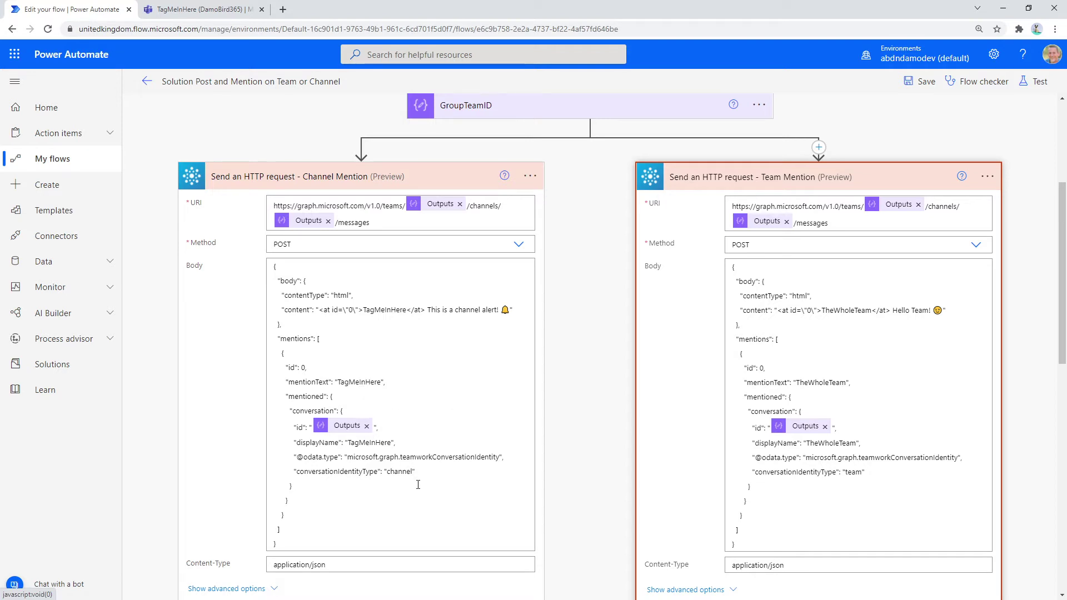
{"action": "left_click_drag", "start_coordinate": [413, 472], "coordinate": [385, 472]}
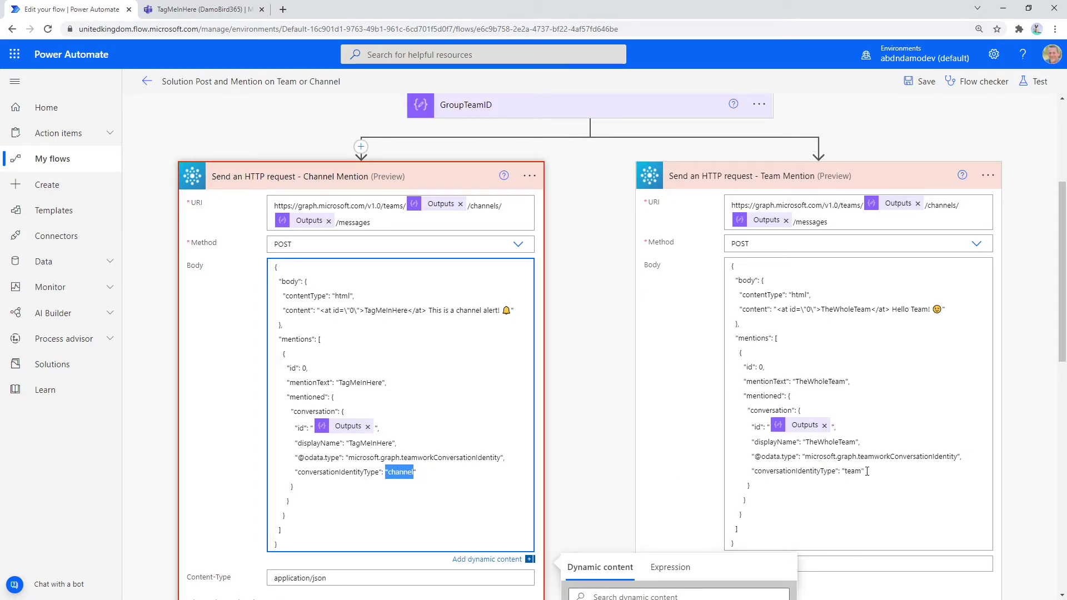
{"action": "left_click_drag", "start_coordinate": [867, 471], "coordinate": [843, 472]}
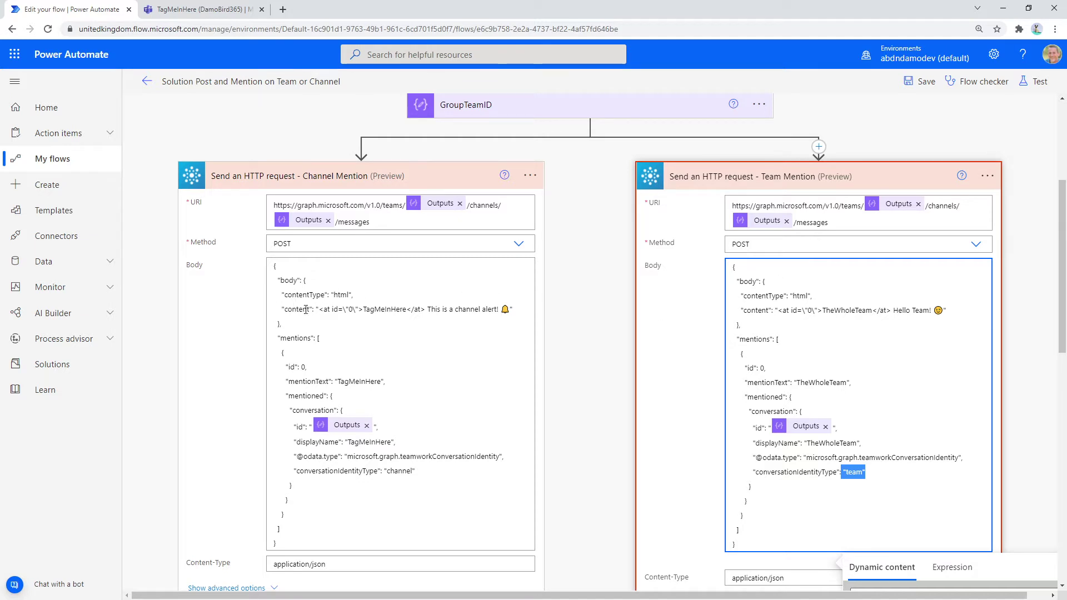
Step: Examine the TagMeInHere mention tag in Channel Mention's content and the Team Mention body
{"action": "left_click_drag", "start_coordinate": [321, 311], "coordinate": [427, 312]}
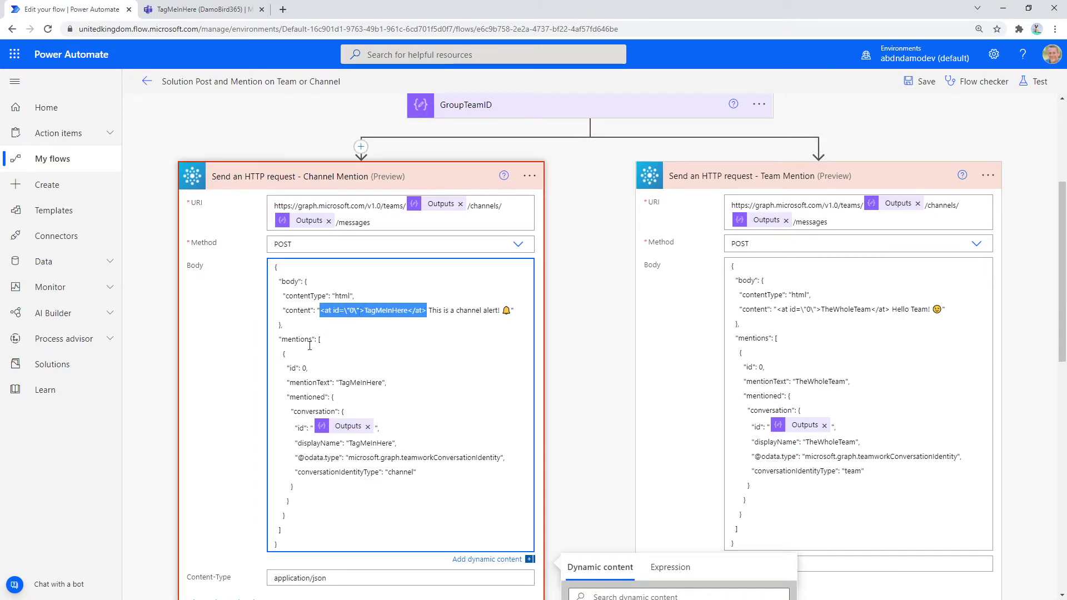
{"action": "left_click", "coordinate": [354, 313]}
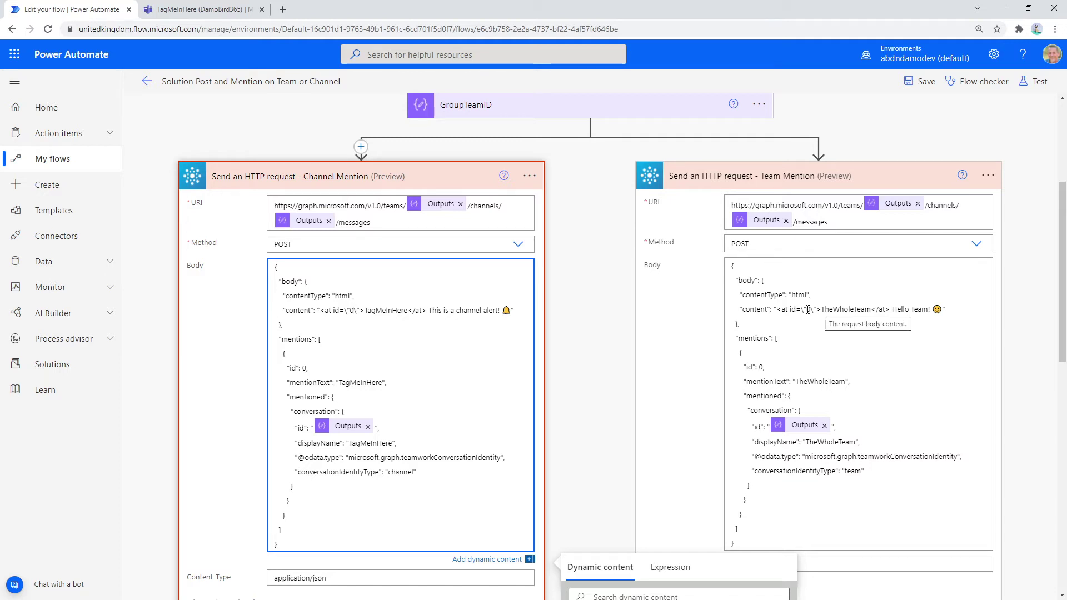
{"action": "scroll", "coordinate": [668, 324], "scroll_direction": "down", "scroll_amount": 3}
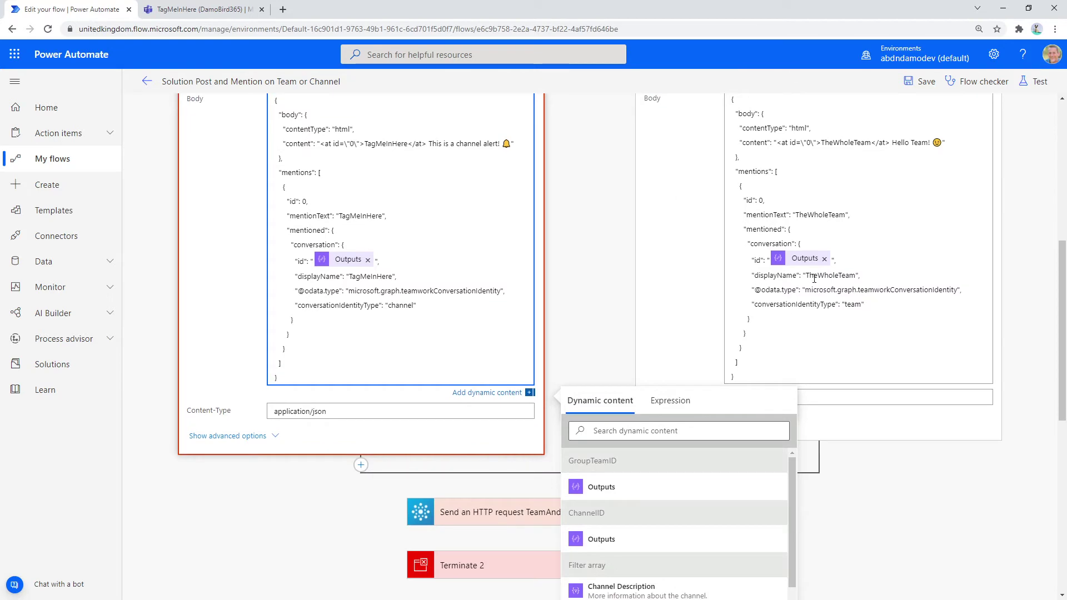
{"action": "left_click", "coordinate": [808, 318]}
{"action": "scroll", "coordinate": [901, 244], "scroll_direction": "up", "scroll_amount": 4}
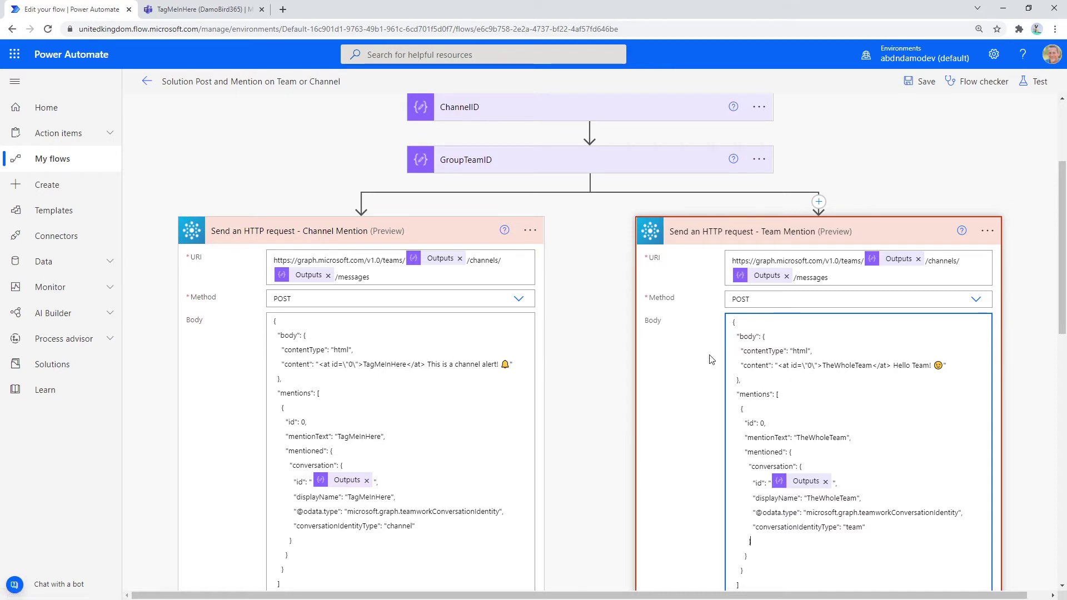
{"action": "scroll", "coordinate": [677, 391], "scroll_direction": "down", "scroll_amount": 7}
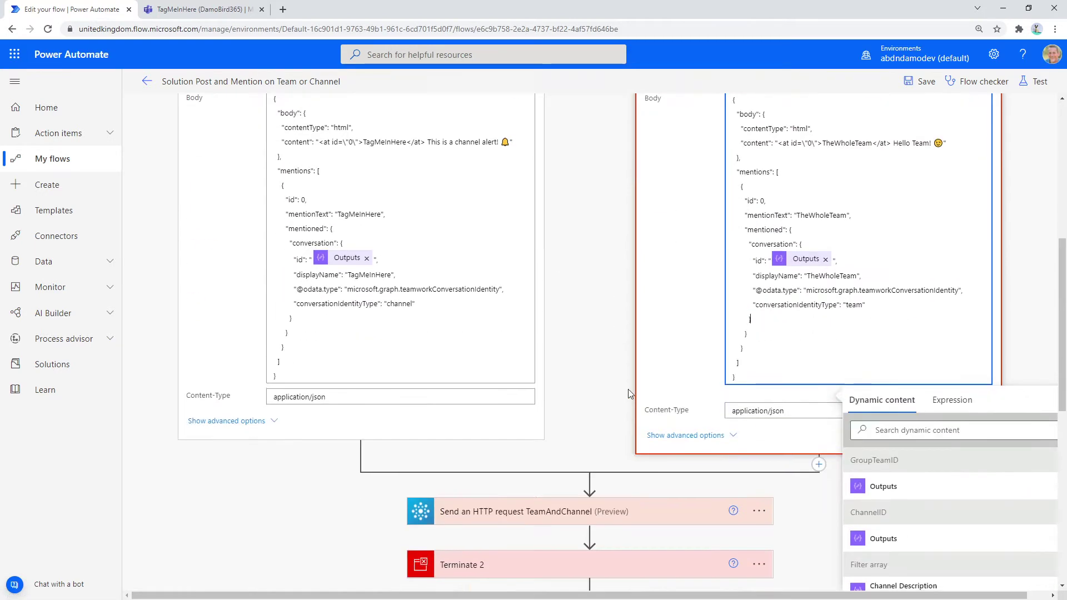
Step: Expand TeamAndChannel and check its team and channel mention identity types
{"action": "left_click", "coordinate": [550, 354]}
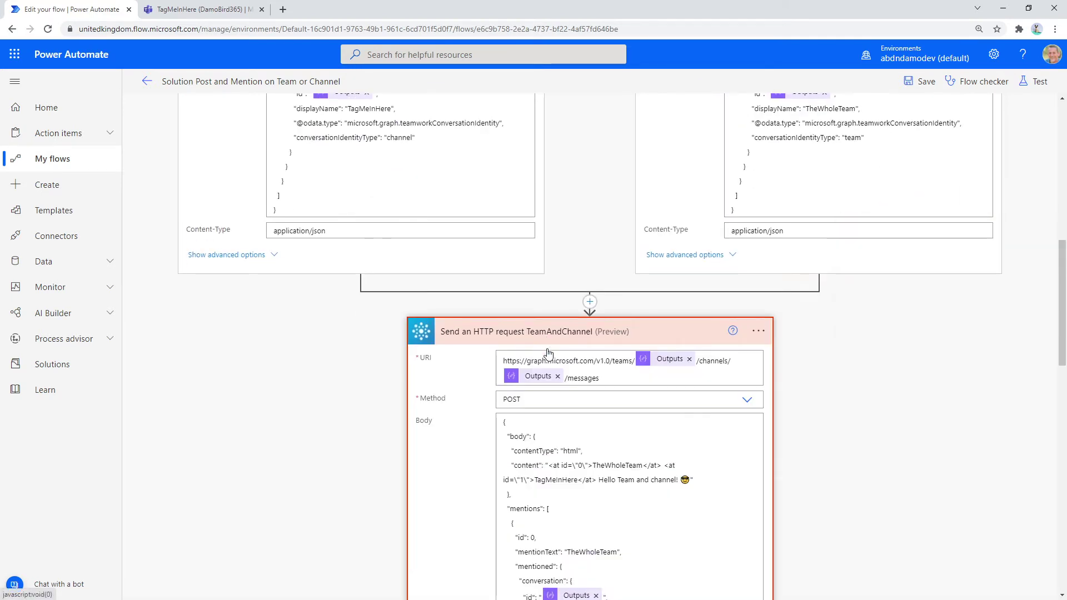
{"action": "scroll", "coordinate": [570, 373], "scroll_direction": "down", "scroll_amount": 4}
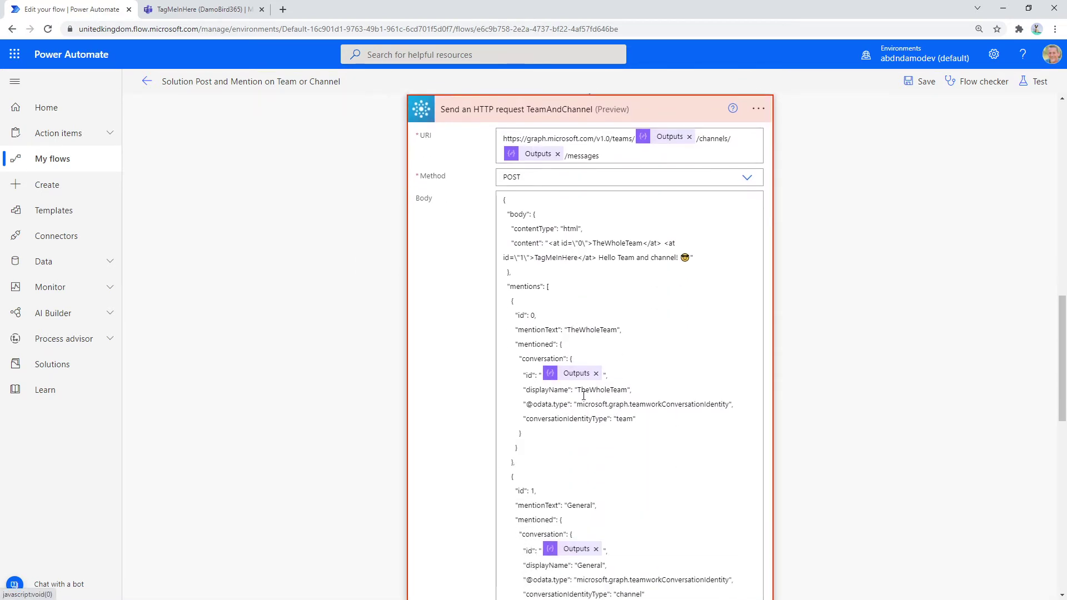
{"action": "scroll", "coordinate": [606, 233], "scroll_direction": "up", "scroll_amount": 1}
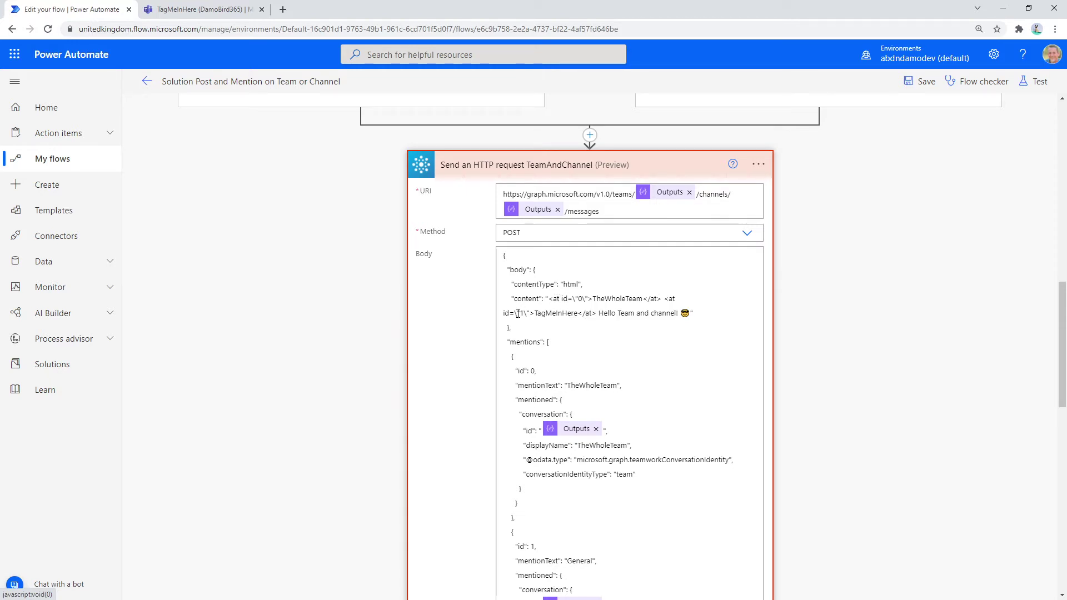
{"action": "left_click", "coordinate": [618, 344]}
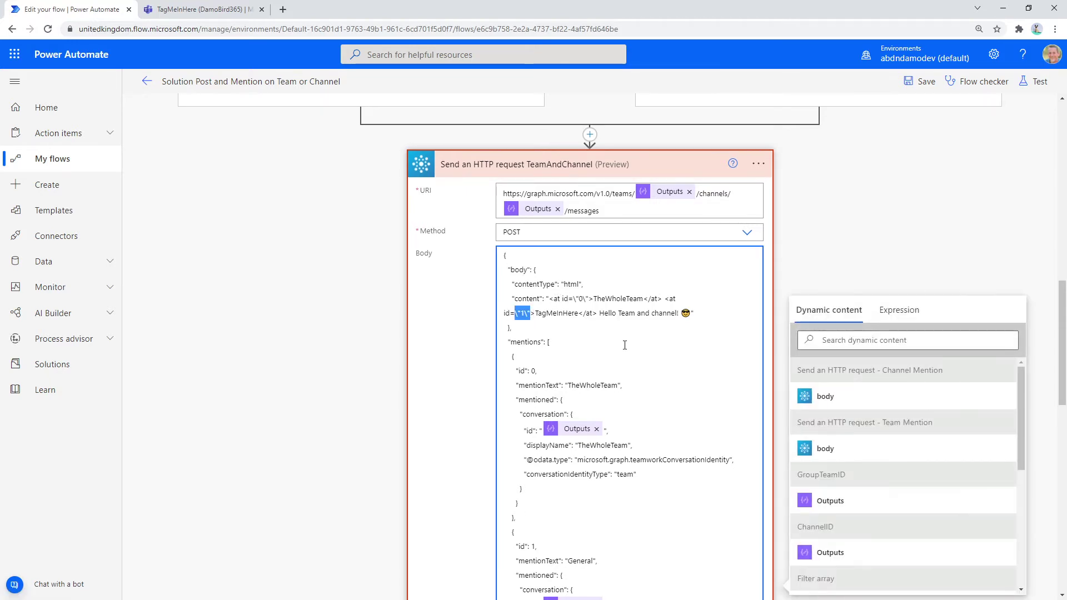
{"action": "scroll", "coordinate": [548, 344], "scroll_direction": "down", "scroll_amount": 2}
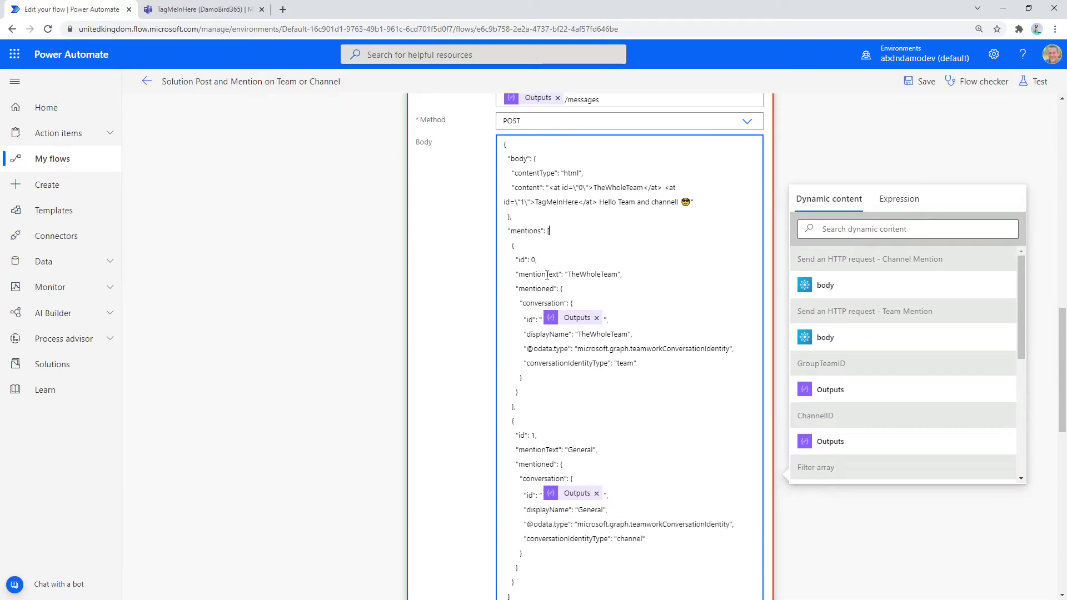
{"action": "left_click_drag", "start_coordinate": [635, 364], "coordinate": [618, 365]}
{"action": "scroll", "coordinate": [633, 415], "scroll_direction": "down", "scroll_amount": 1}
{"action": "left_click", "coordinate": [534, 382]}
{"action": "left_click_drag", "start_coordinate": [643, 484], "coordinate": [616, 485]}
Step: Collapse the TeamAndChannel request and the group-members tagging scope
{"action": "scroll", "coordinate": [588, 463], "scroll_direction": "up", "scroll_amount": 6}
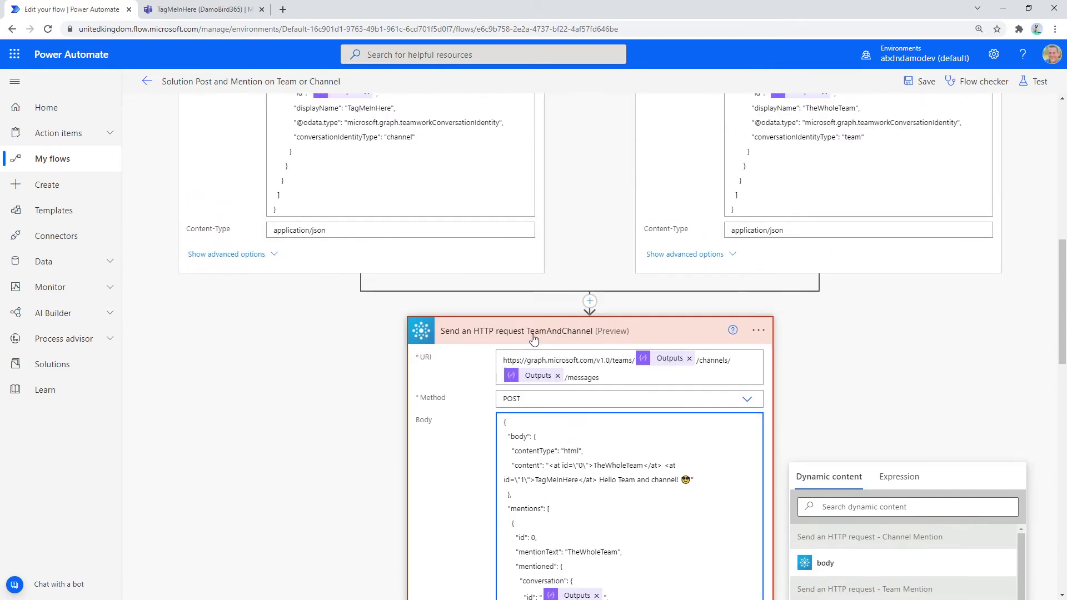
{"action": "left_click", "coordinate": [559, 333]}
{"action": "scroll", "coordinate": [556, 362], "scroll_direction": "down", "scroll_amount": 2}
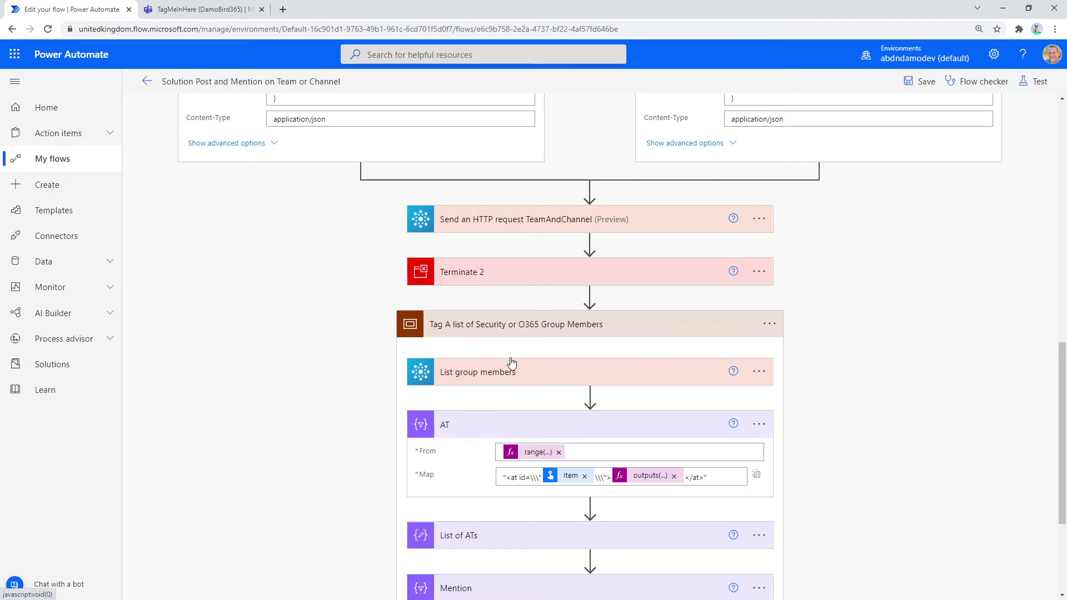
{"action": "left_click", "coordinate": [538, 333]}
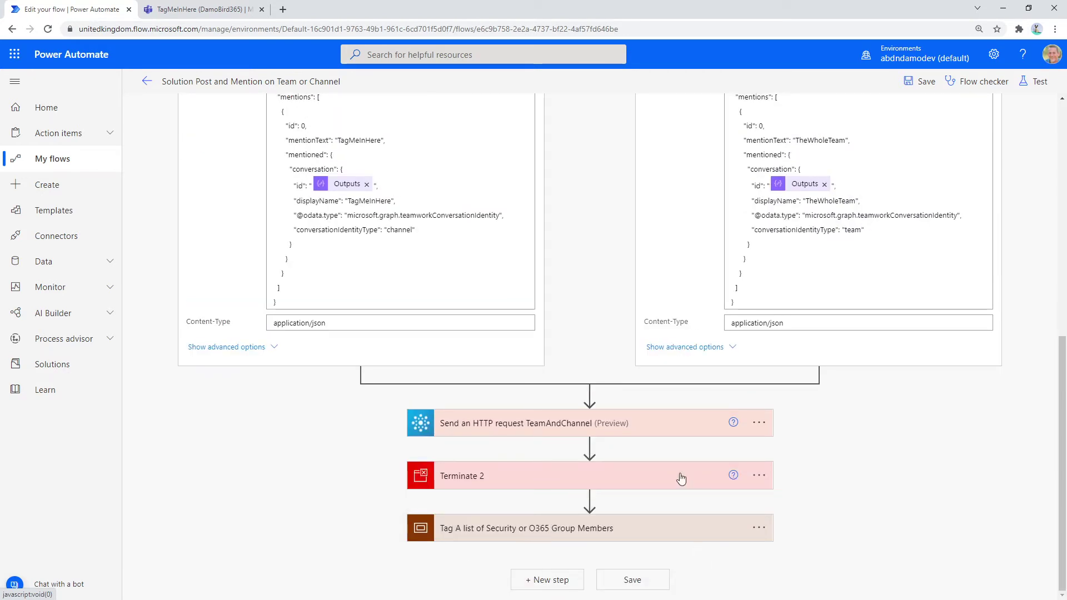
Step: Save & Test the flow manually and run it
{"action": "left_click", "coordinate": [1035, 81]}
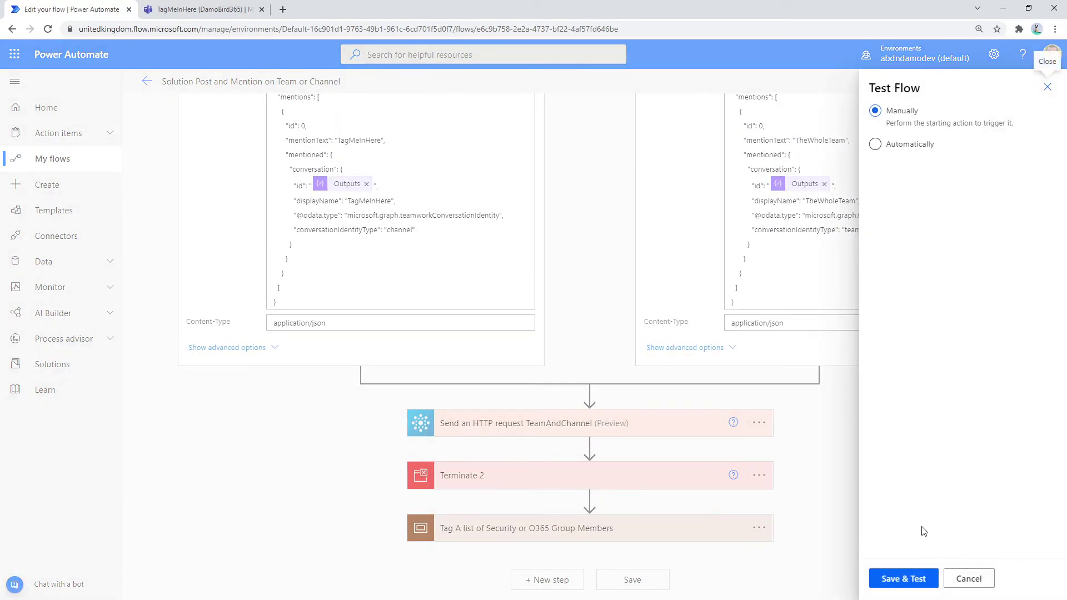
{"action": "left_click", "coordinate": [895, 581]}
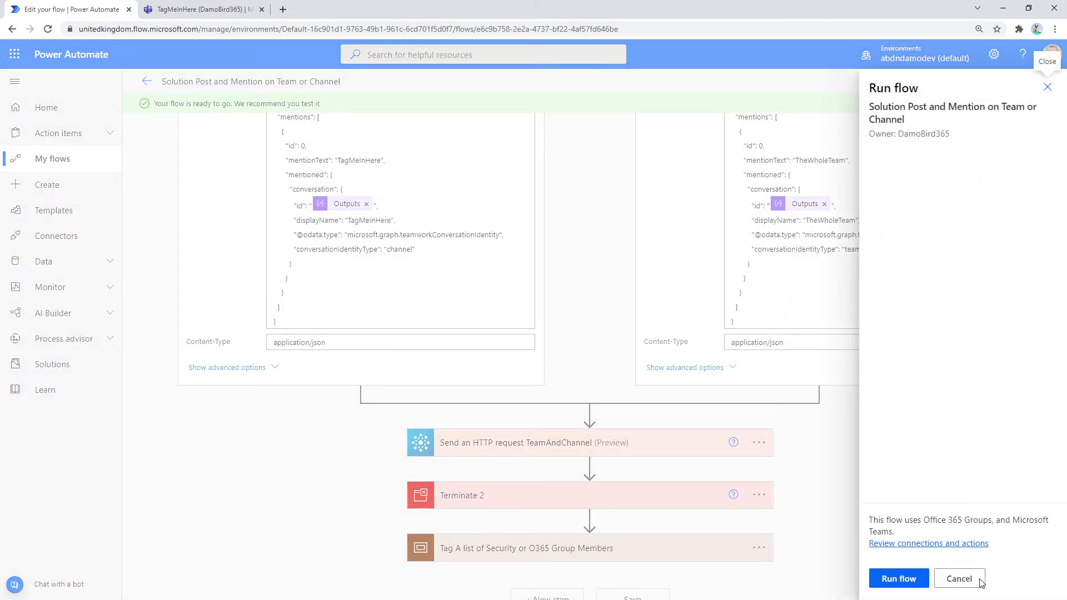
{"action": "left_click", "coordinate": [908, 582]}
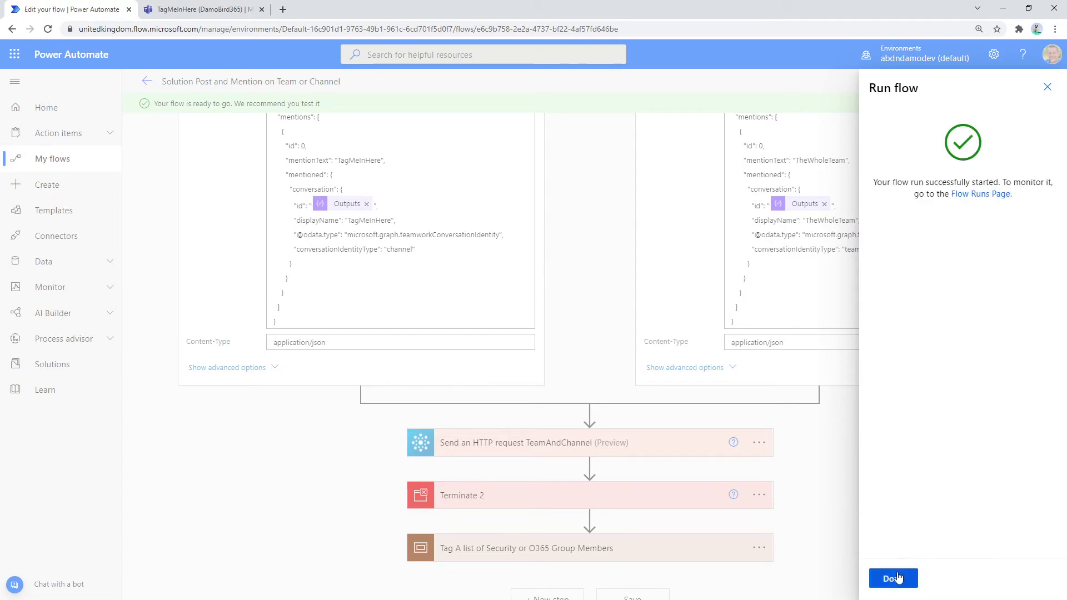
{"action": "left_click", "coordinate": [906, 581]}
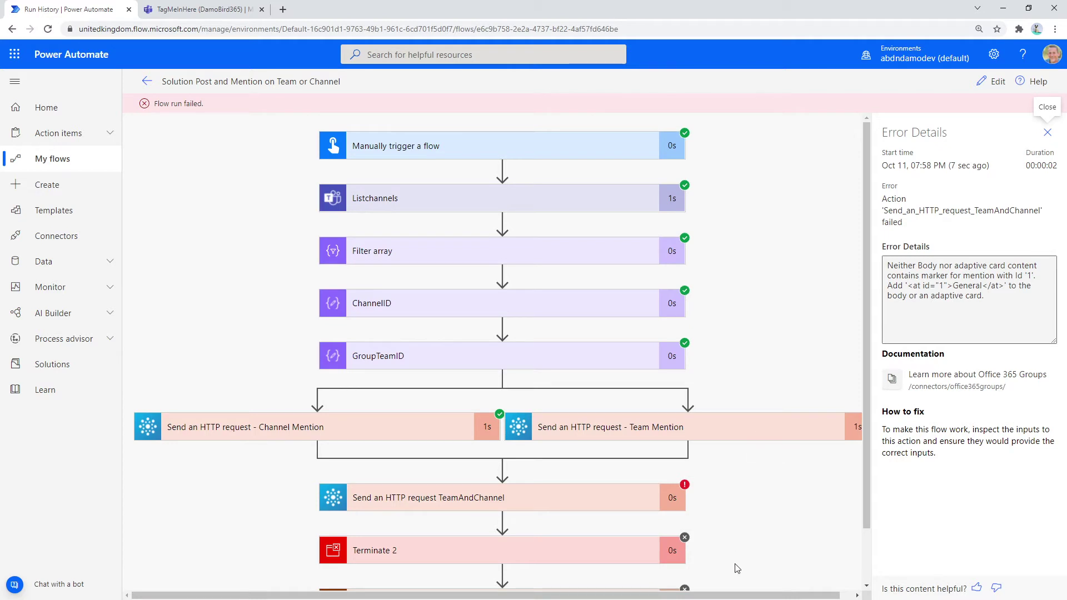
Step: Inspect the failed TeamAndChannel request's body, then view the TagMeInHere channel posts in Teams
{"action": "left_click_drag", "start_coordinate": [800, 594], "coordinate": [813, 595]}
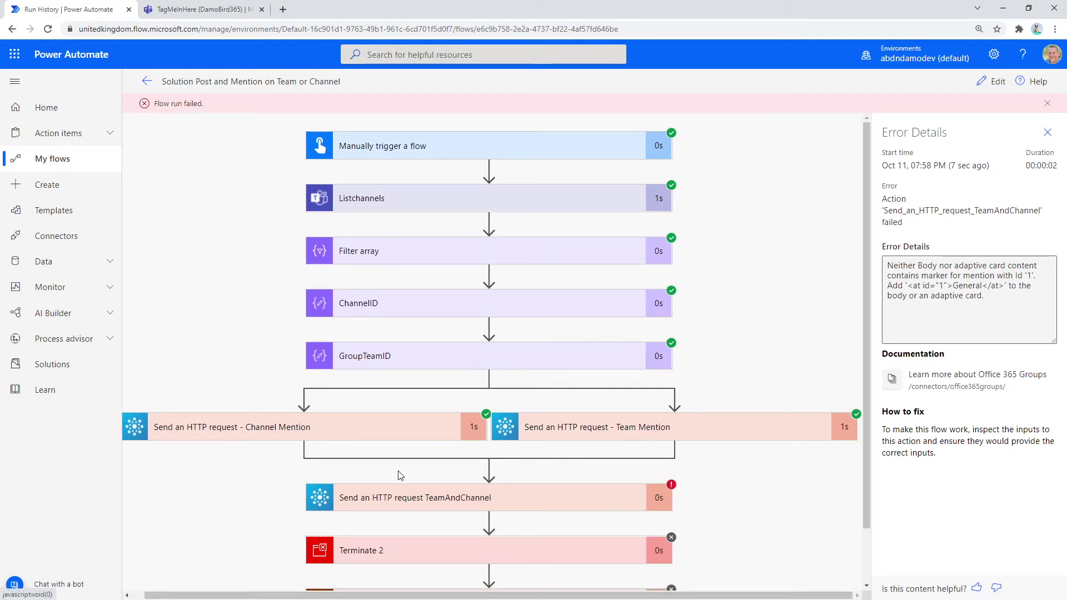
{"action": "left_click", "coordinate": [460, 498]}
{"action": "scroll", "coordinate": [472, 506], "scroll_direction": "down", "scroll_amount": 4}
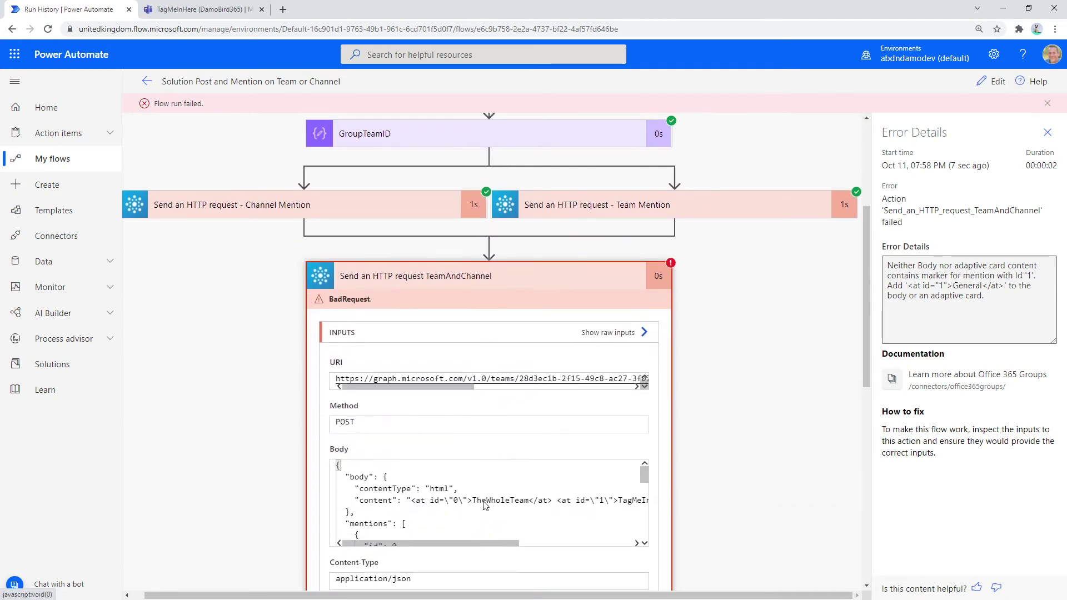
{"action": "scroll", "coordinate": [484, 501], "scroll_direction": "down", "scroll_amount": 3}
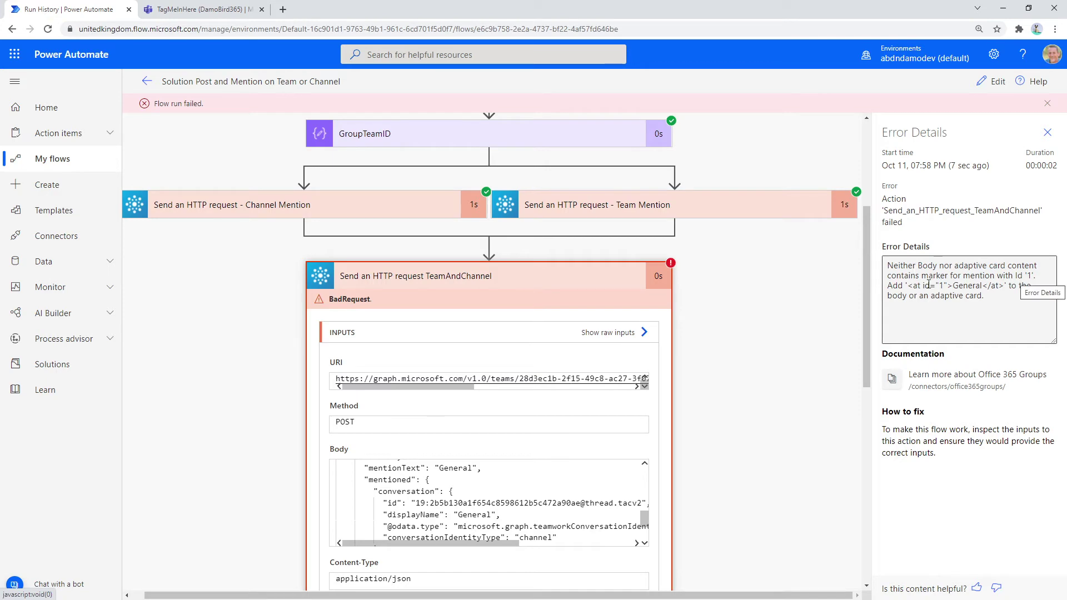
{"action": "left_click", "coordinate": [207, 10]}
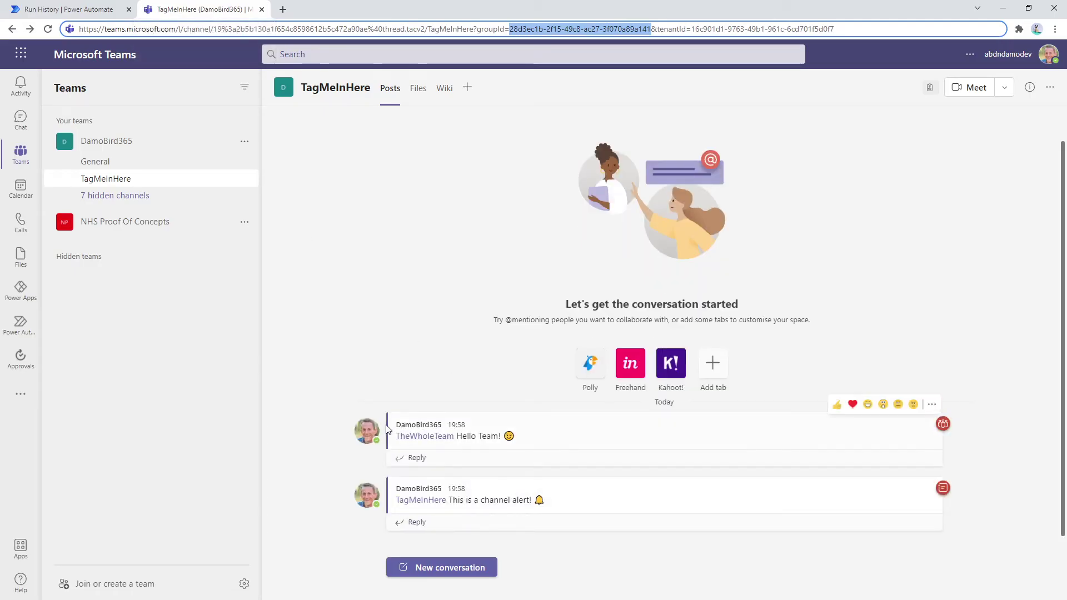
Step: Check how the TheWholeTeam and TagMeInHere mentions render in Teams, then return to the failed run
{"action": "mouse_move", "coordinate": [413, 442]}
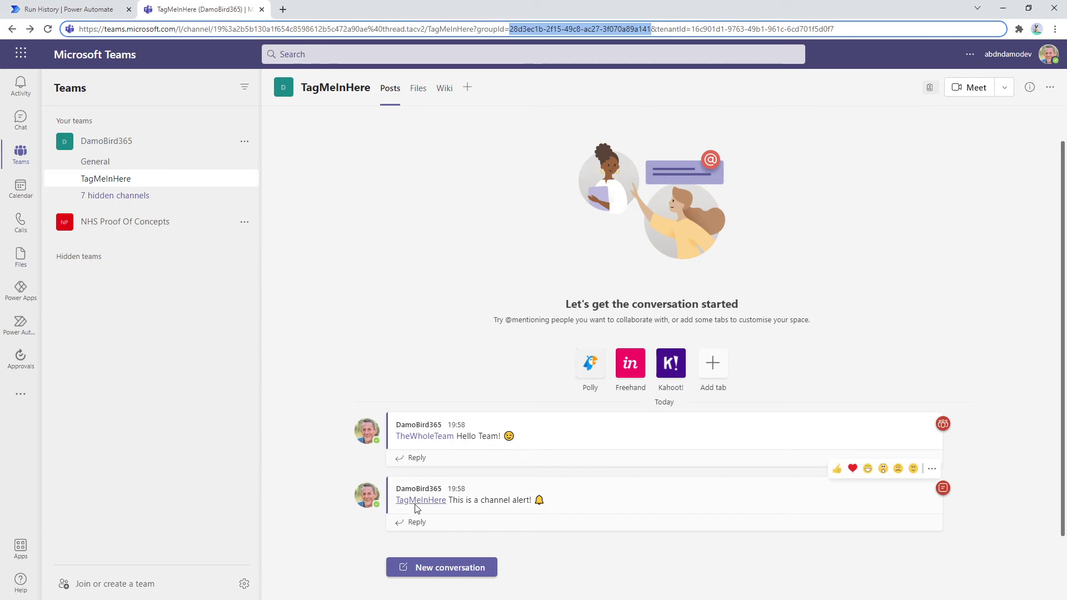
{"action": "mouse_move", "coordinate": [416, 508]}
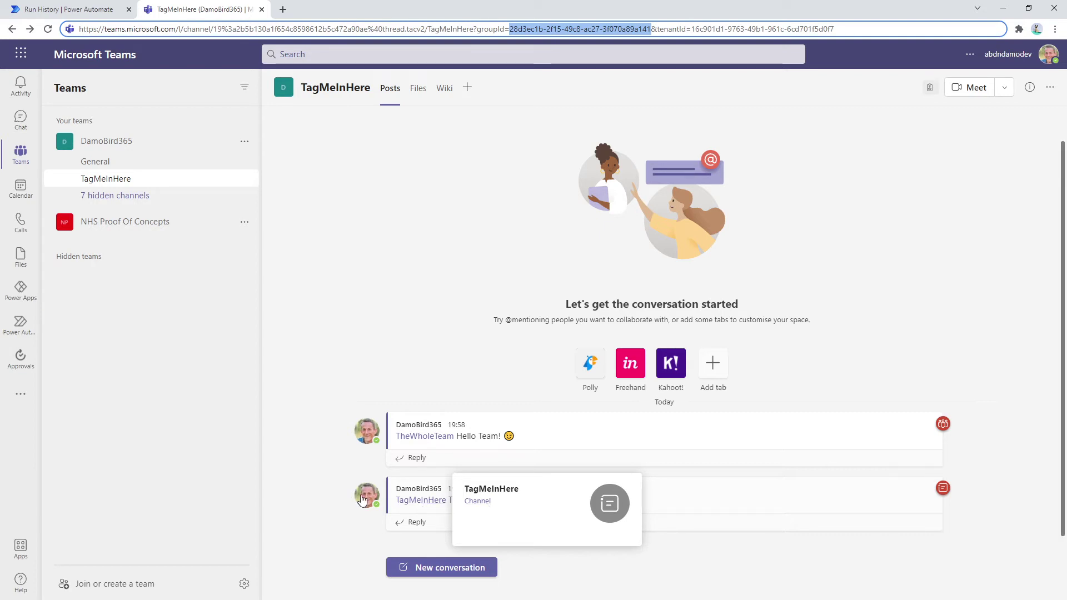
{"action": "left_click", "coordinate": [67, 10]}
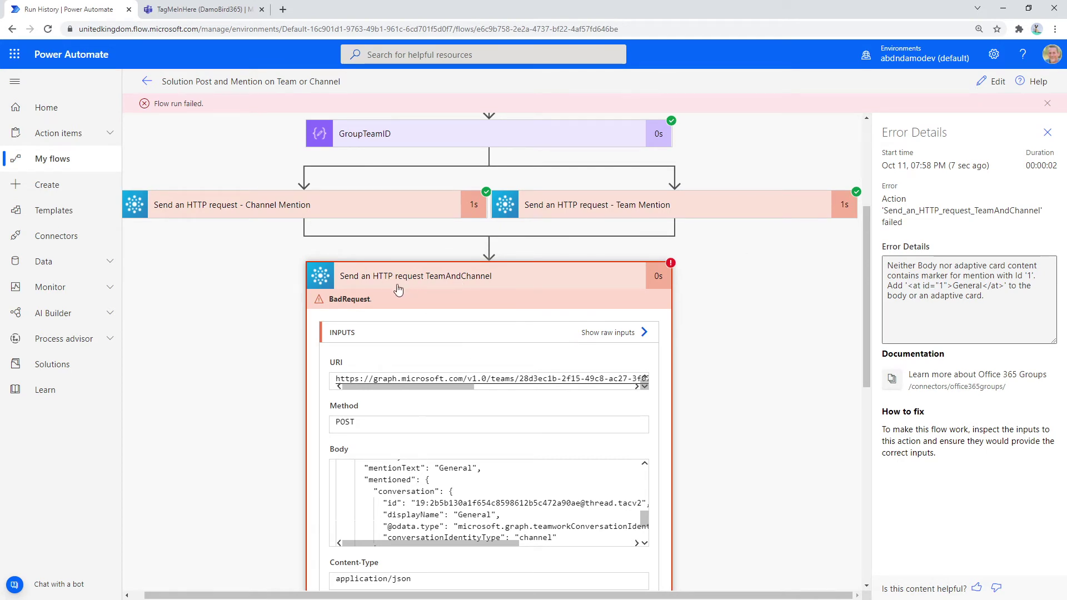
Step: Review the end of the failed request's Body, then open the flow in the editor
{"action": "scroll", "coordinate": [507, 352], "scroll_direction": "down", "scroll_amount": 1}
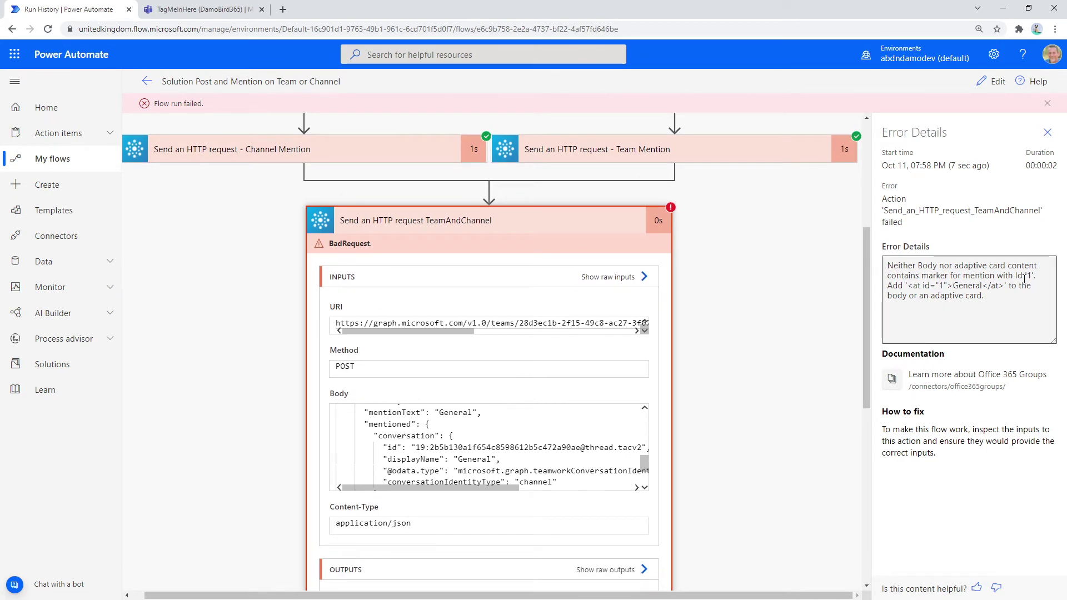
{"action": "mouse_move", "coordinate": [645, 468]}
{"action": "left_mouse_down"}
{"action": "mouse_move", "coordinate": [646, 479]}
{"action": "mouse_move", "coordinate": [650, 436]}
{"action": "mouse_move", "coordinate": [646, 476]}
{"action": "left_mouse_up"}
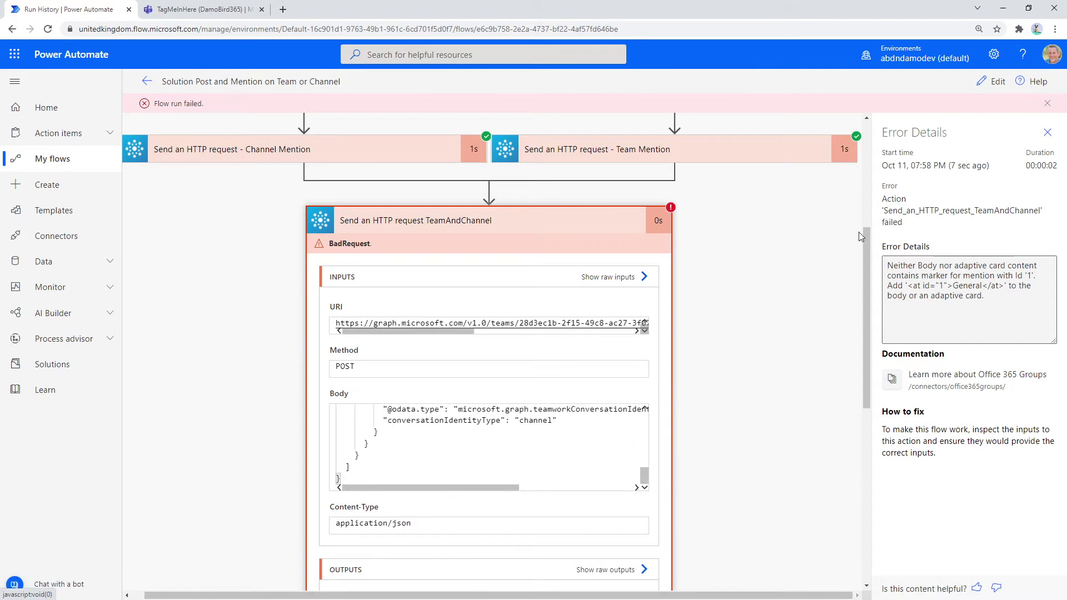
{"action": "left_click", "coordinate": [993, 81]}
Step: Expand the TeamAndChannel request and copy the TagMeInHere channel name from its content
{"action": "scroll", "coordinate": [667, 245], "scroll_direction": "down", "scroll_amount": 3}
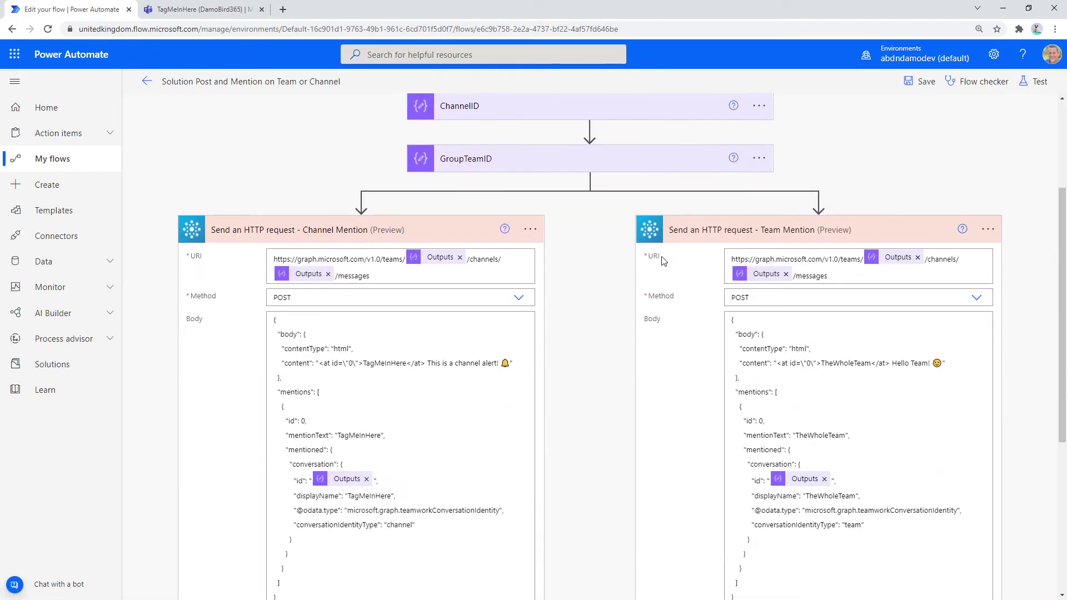
{"action": "scroll", "coordinate": [660, 266], "scroll_direction": "down", "scroll_amount": 5}
{"action": "left_click", "coordinate": [594, 419]}
{"action": "scroll", "coordinate": [593, 420], "scroll_direction": "down", "scroll_amount": 2}
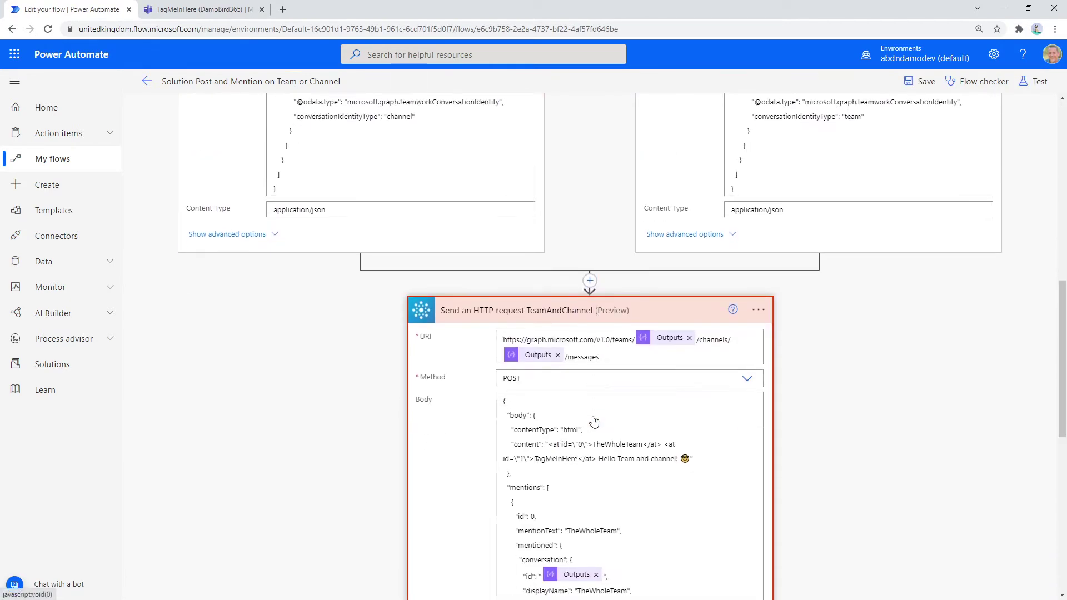
{"action": "scroll", "coordinate": [594, 421], "scroll_direction": "down", "scroll_amount": 4}
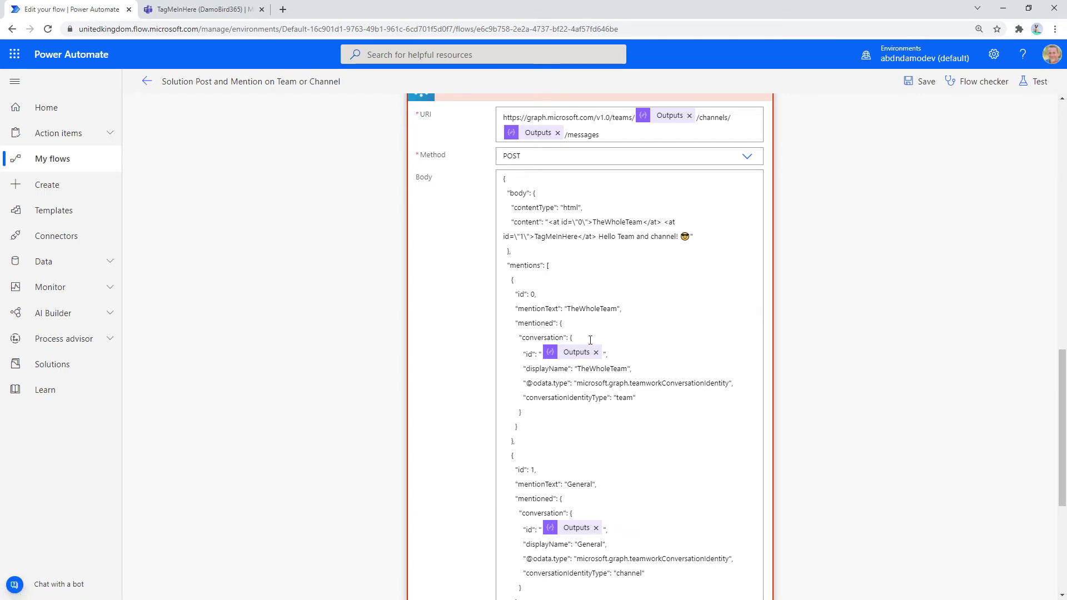
{"action": "left_click_drag", "start_coordinate": [535, 238], "coordinate": [580, 237]}
{"action": "key", "text": "ctrl+c"}
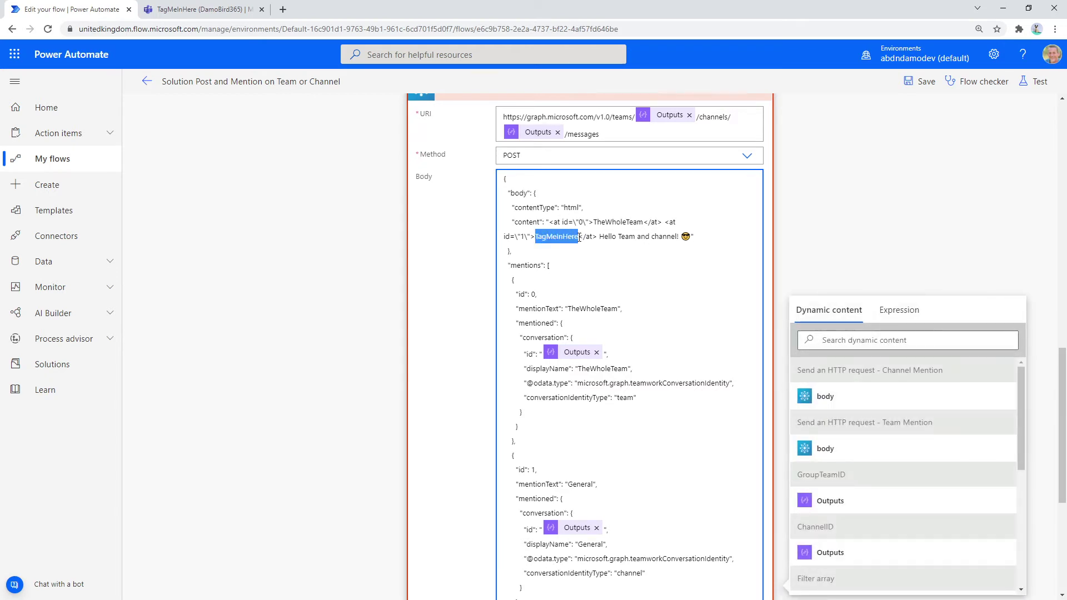
Step: Replace General with TagMeInHere in the second mentionText and displayName, then view the Teams channel
{"action": "scroll", "coordinate": [601, 516], "scroll_direction": "down", "scroll_amount": 1}
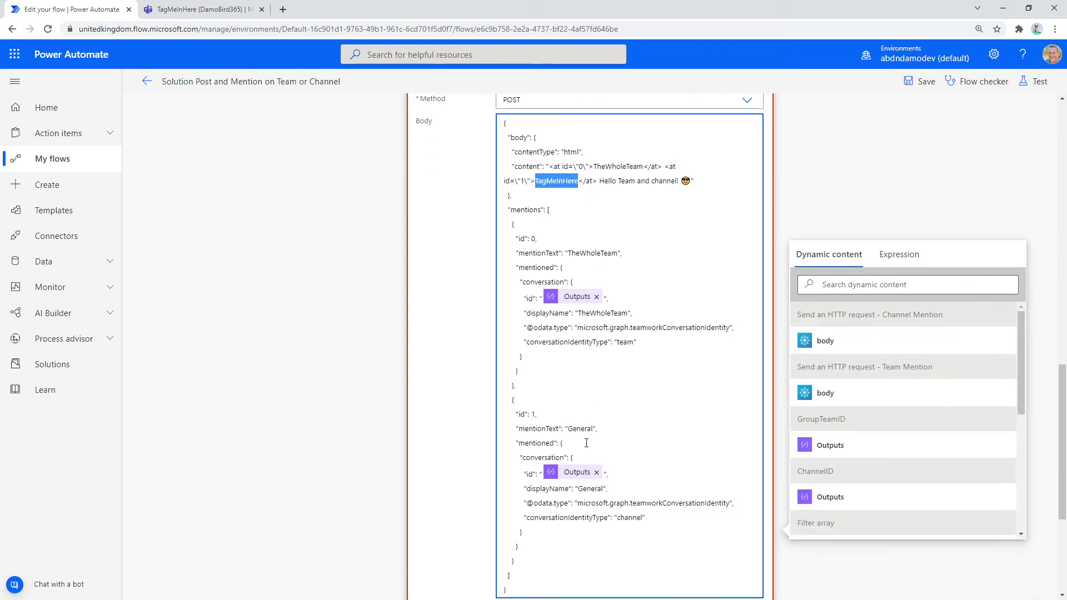
{"action": "left_click_drag", "start_coordinate": [568, 429], "coordinate": [595, 428]}
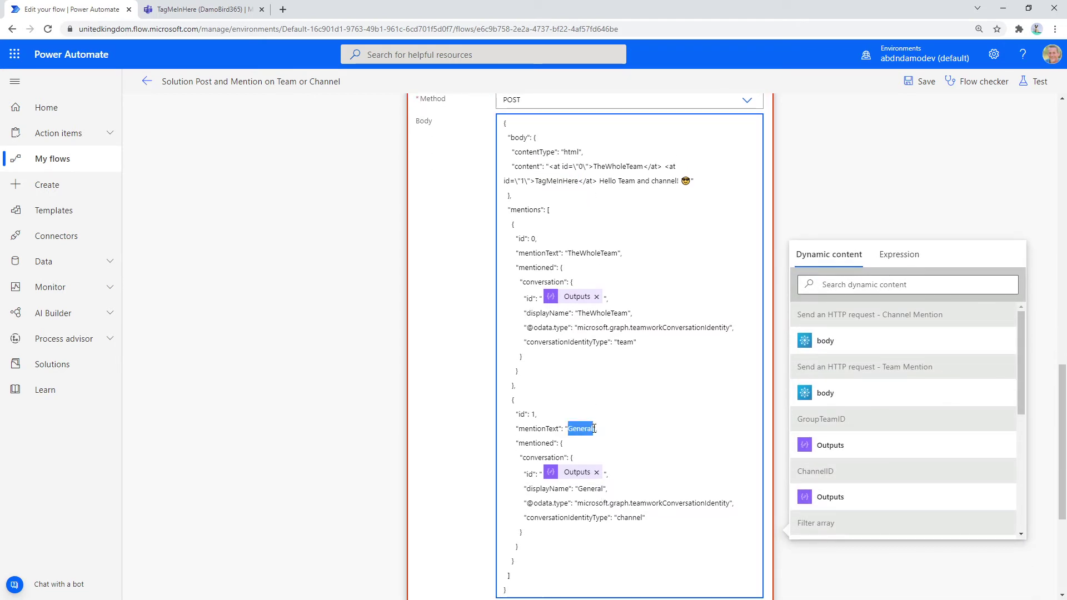
{"action": "key", "text": "ctrl+v"}
{"action": "left_click_drag", "start_coordinate": [578, 490], "coordinate": [606, 490]}
{"action": "key", "text": "ctrl+v"}
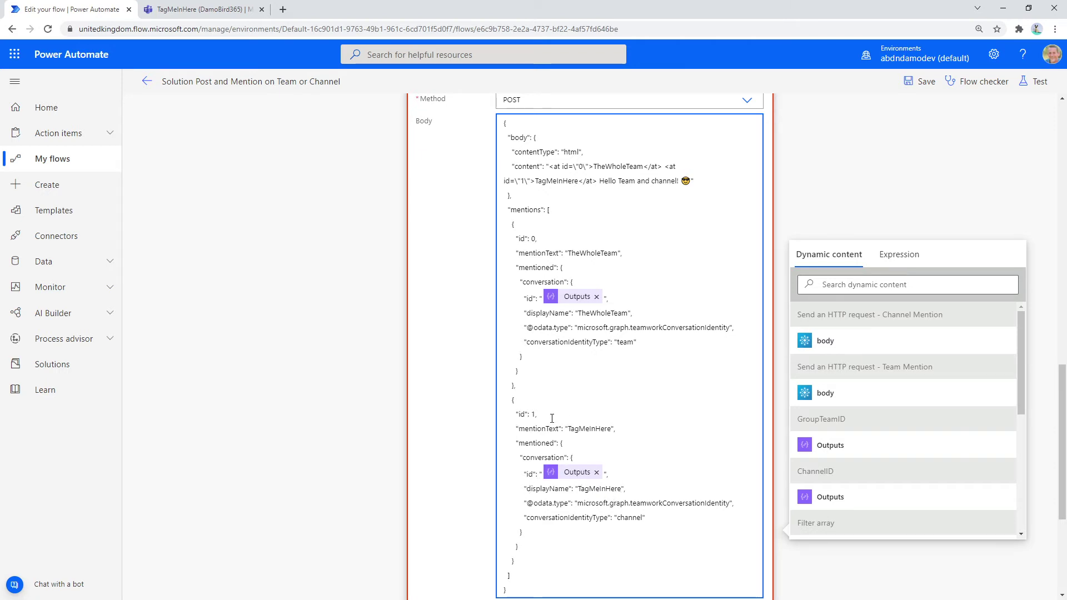
{"action": "scroll", "coordinate": [599, 365], "scroll_direction": "up", "scroll_amount": 2}
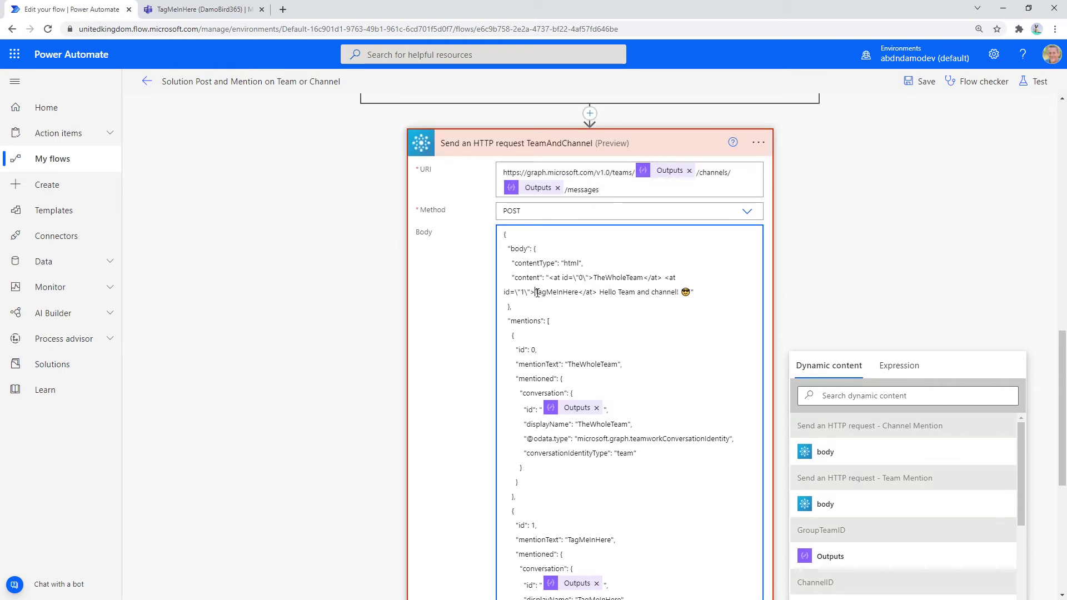
{"action": "left_click_drag", "start_coordinate": [536, 292], "coordinate": [571, 293]}
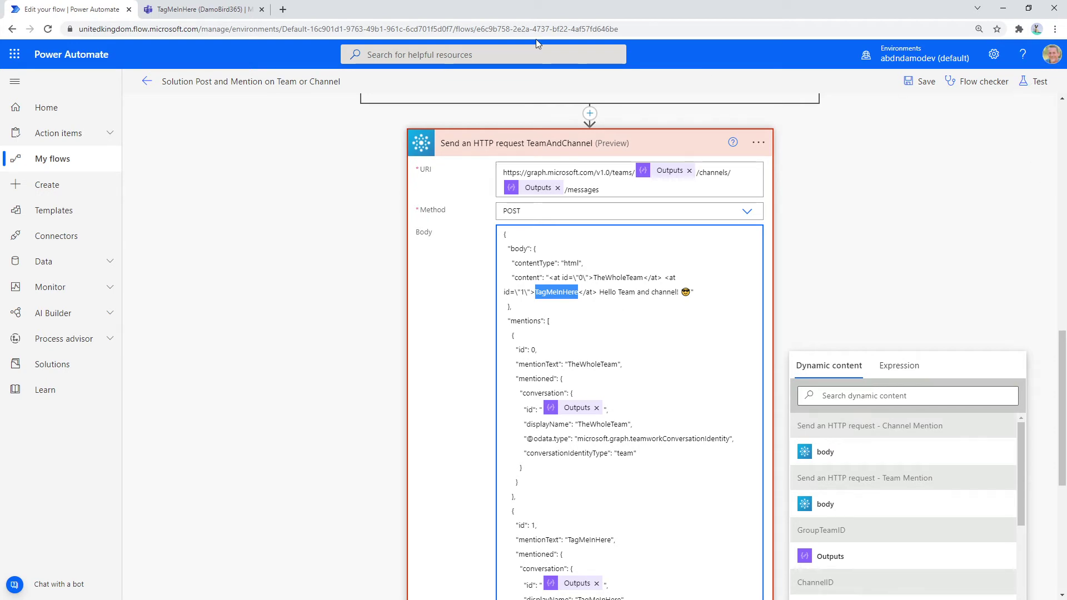
{"action": "left_click", "coordinate": [225, 10]}
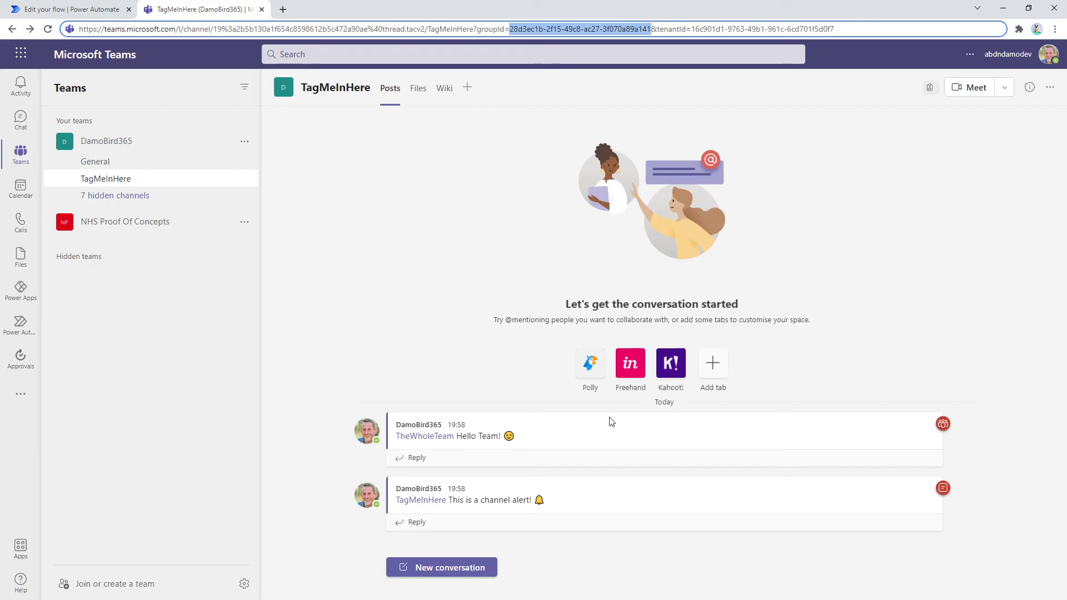
Step: Delete the Hello Team and channel alert messages from the TagMeInHere channel
{"action": "left_click", "coordinate": [931, 404]}
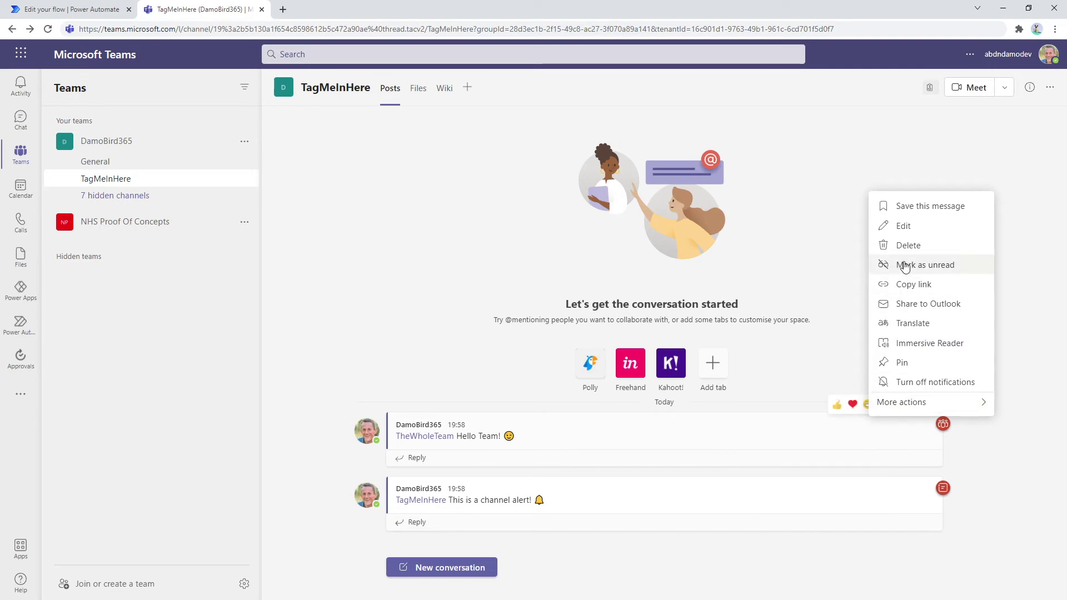
{"action": "left_click", "coordinate": [908, 245]}
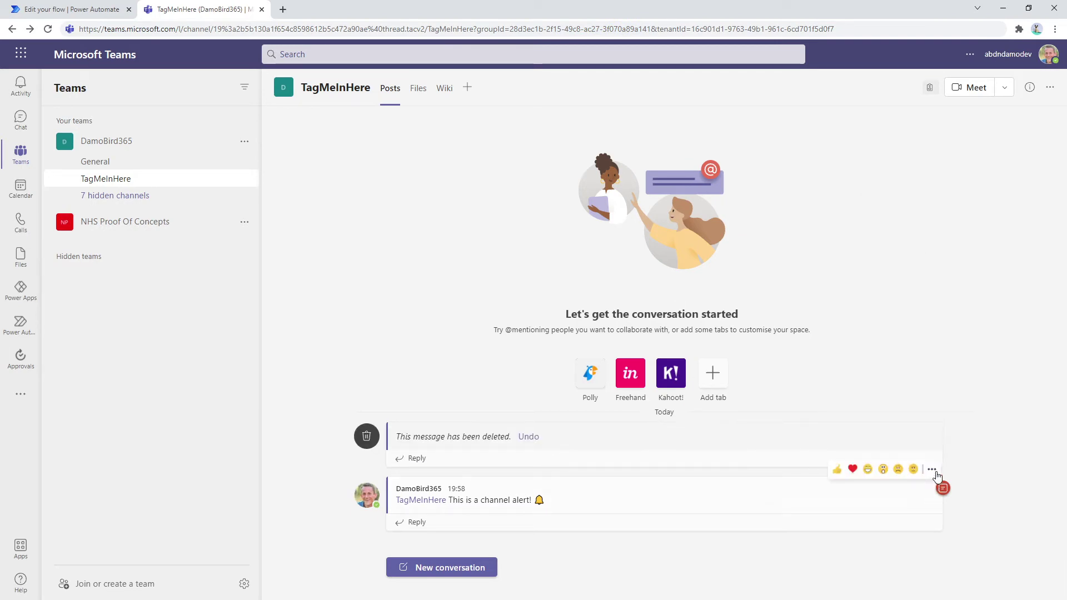
{"action": "left_click", "coordinate": [932, 471]}
{"action": "left_click", "coordinate": [914, 308]}
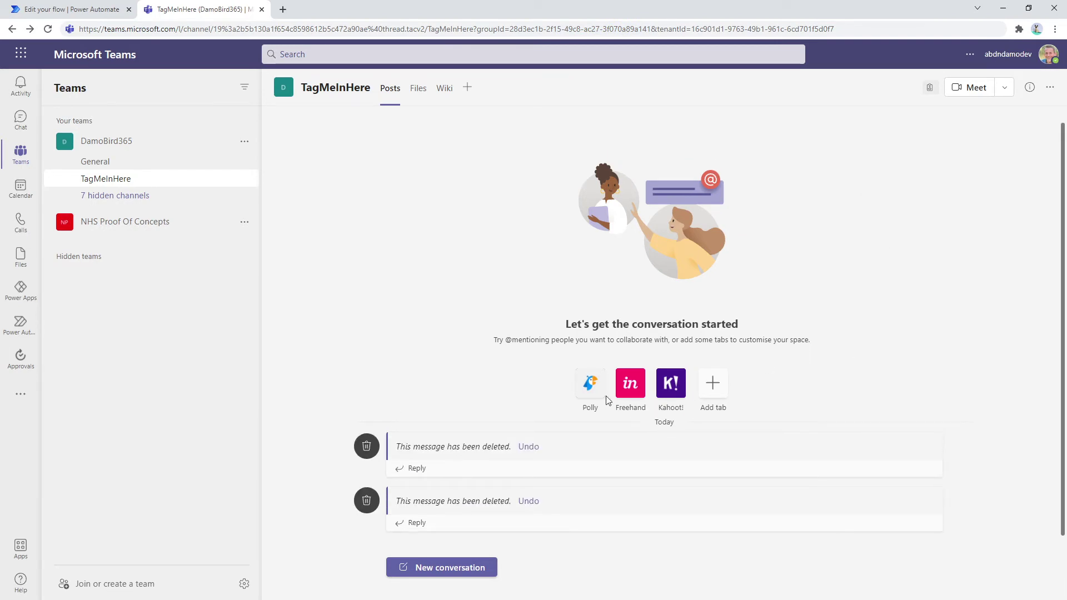
Step: Save the flow and run a manual test so every action completes successfully
{"action": "left_click", "coordinate": [72, 9]}
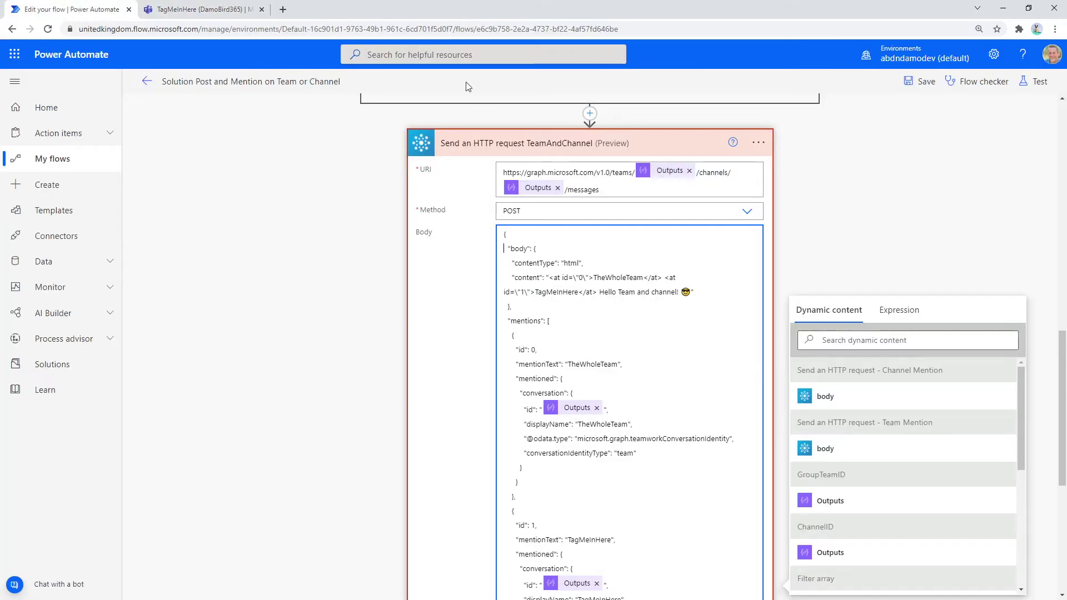
{"action": "left_click", "coordinate": [1033, 81]}
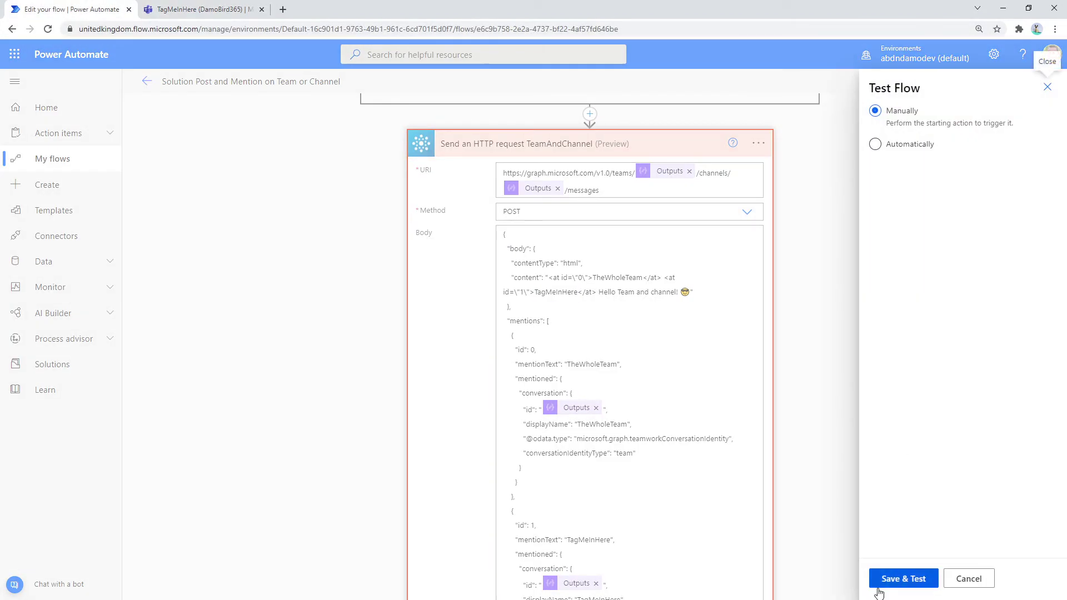
{"action": "left_click", "coordinate": [910, 582]}
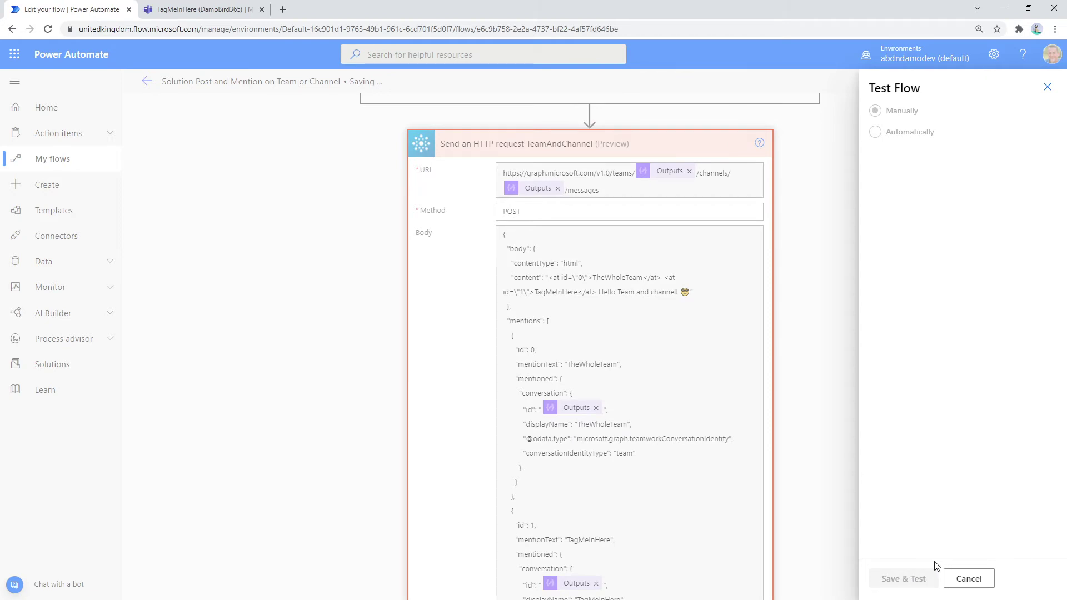
{"action": "left_click", "coordinate": [905, 583]}
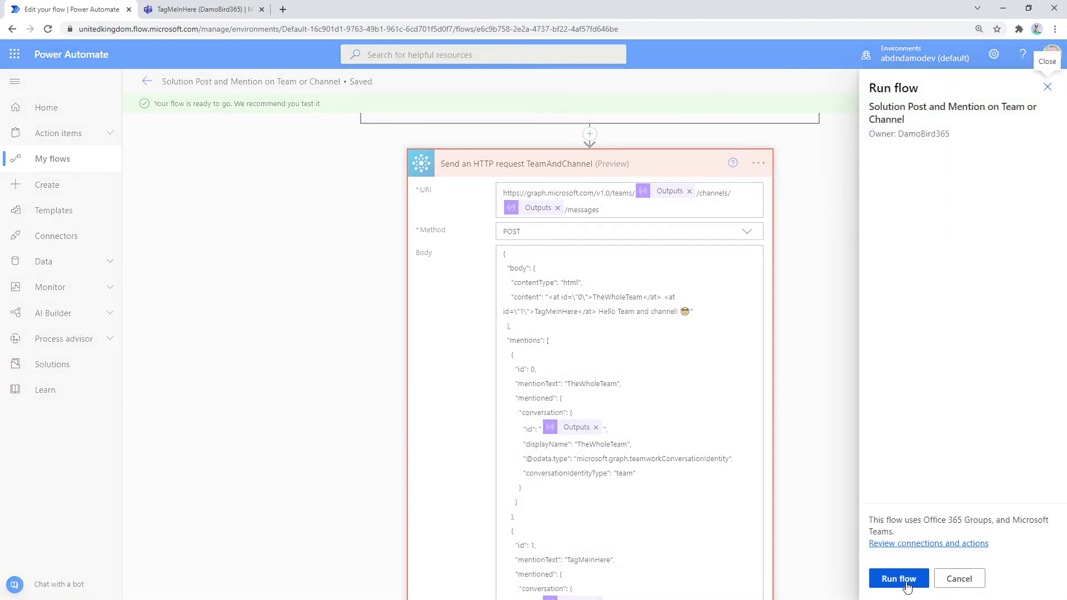
{"action": "left_click", "coordinate": [899, 581]}
{"action": "left_click", "coordinate": [894, 579]}
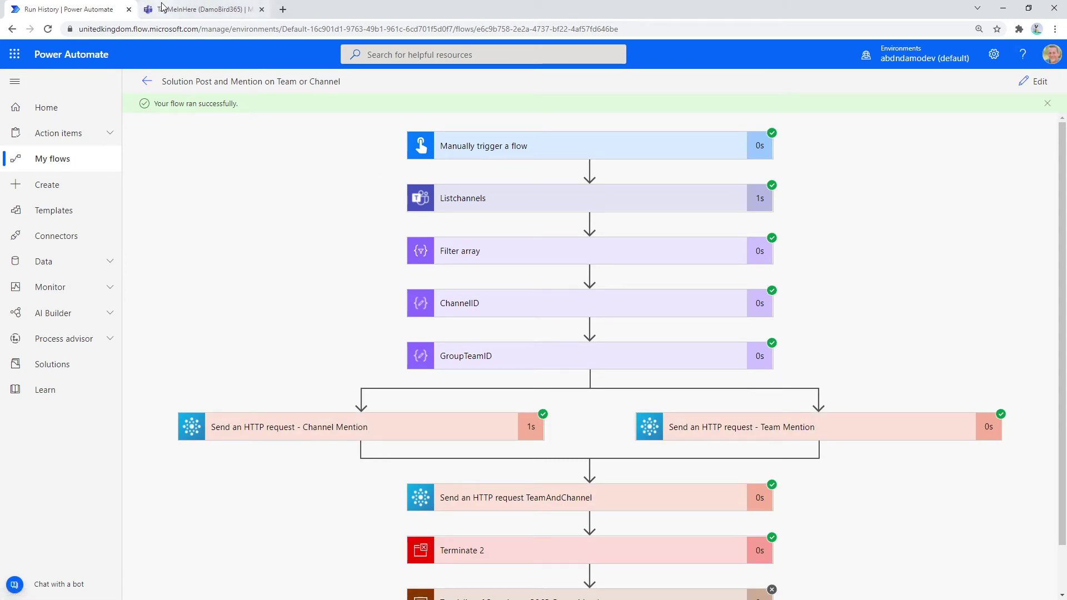
Step: Confirm the TheWholeTeam team mention in the new TagMeInHere post, then return to the successful run
{"action": "left_click", "coordinate": [204, 6]}
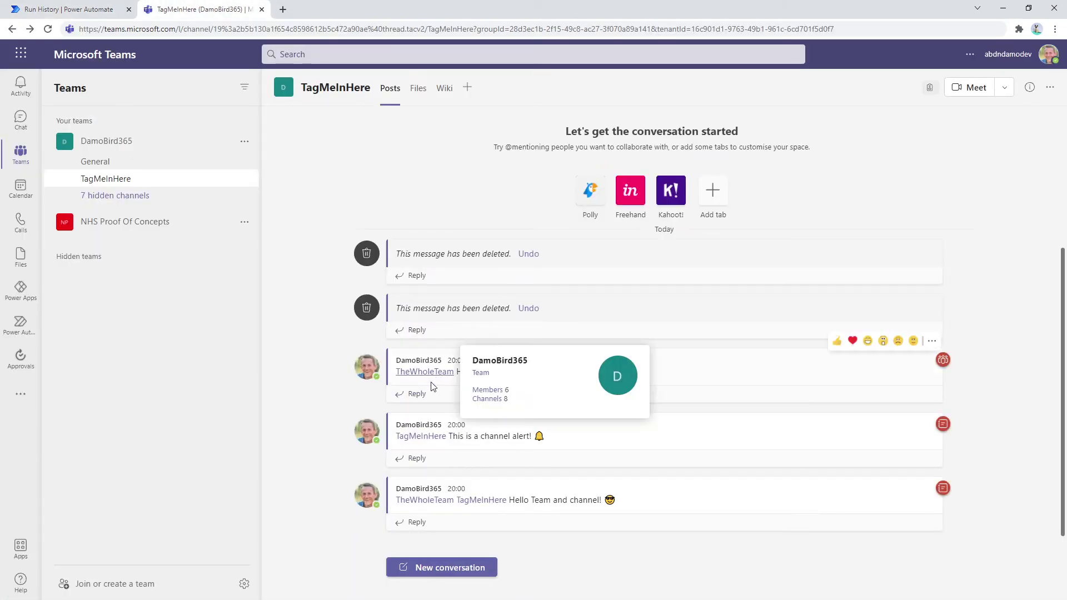
{"action": "mouse_move", "coordinate": [439, 506]}
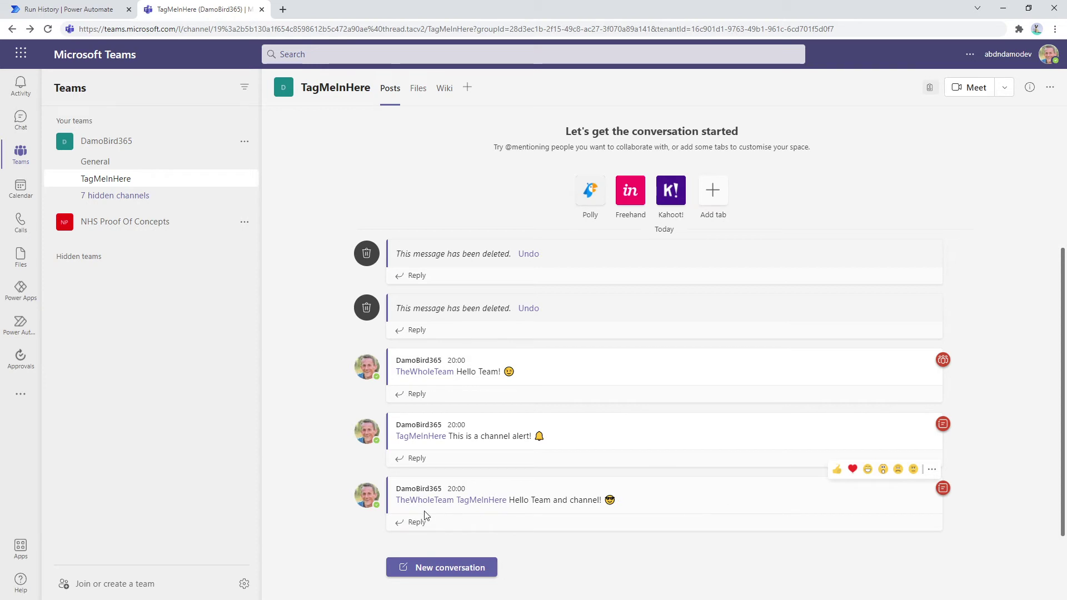
{"action": "left_click", "coordinate": [72, 9]}
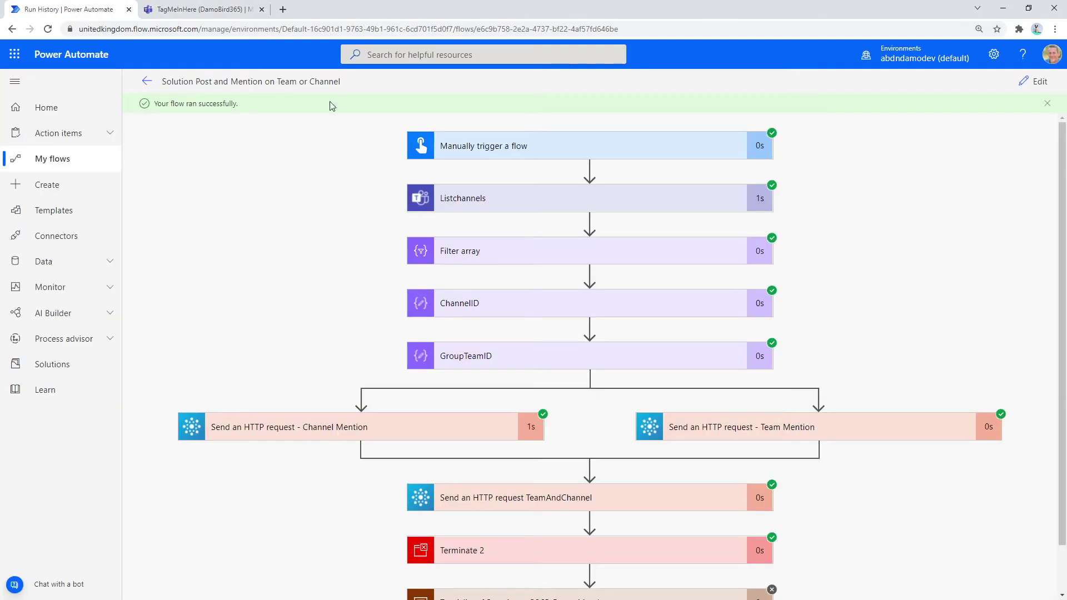
Step: Edit the flow and collapse the Channel Mention, Team Mention and TeamAndChannel request cards
{"action": "left_click", "coordinate": [1037, 87]}
{"action": "scroll", "coordinate": [834, 250], "scroll_direction": "down", "scroll_amount": 3}
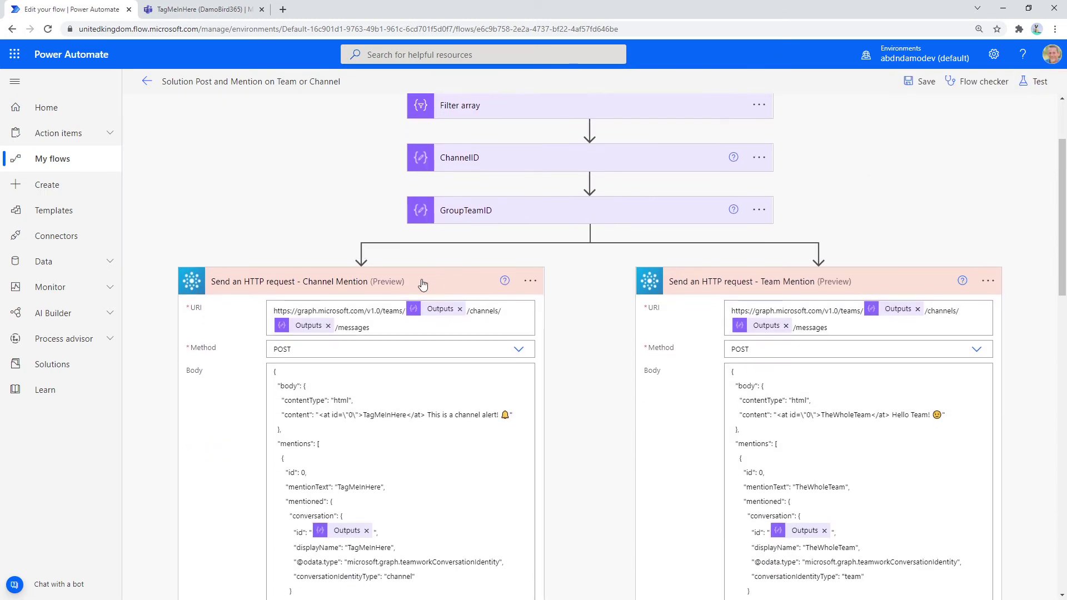
{"action": "left_click", "coordinate": [419, 282]}
{"action": "left_click", "coordinate": [750, 281]}
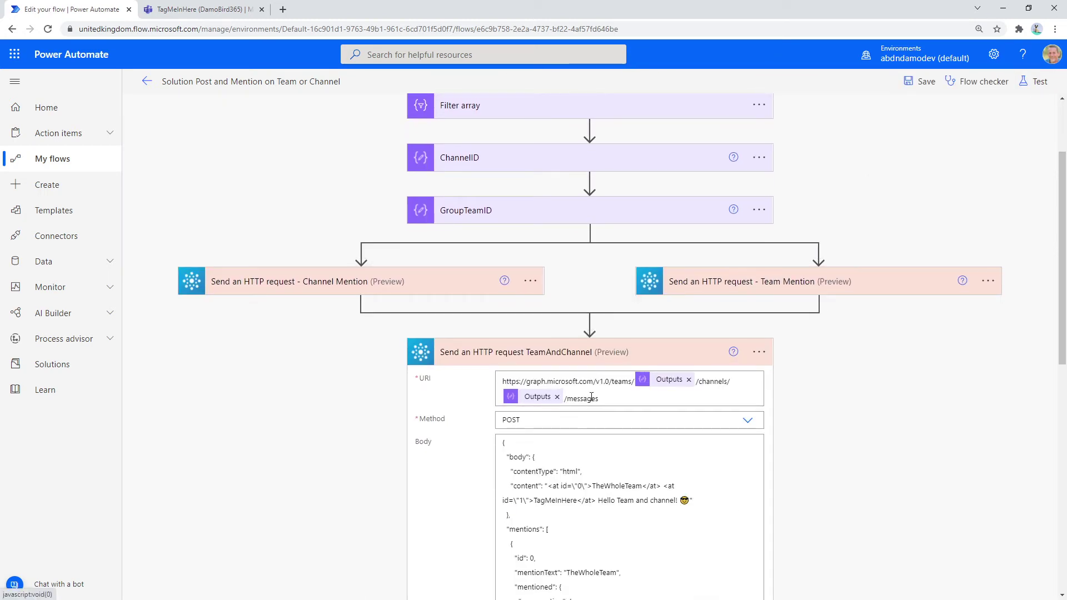
{"action": "left_click", "coordinate": [586, 359]}
Step: Place the group-member tagging scope, then Terminate 2, directly below GroupTeamID and expand the scope
{"action": "left_click_drag", "start_coordinate": [505, 477], "coordinate": [542, 314]}
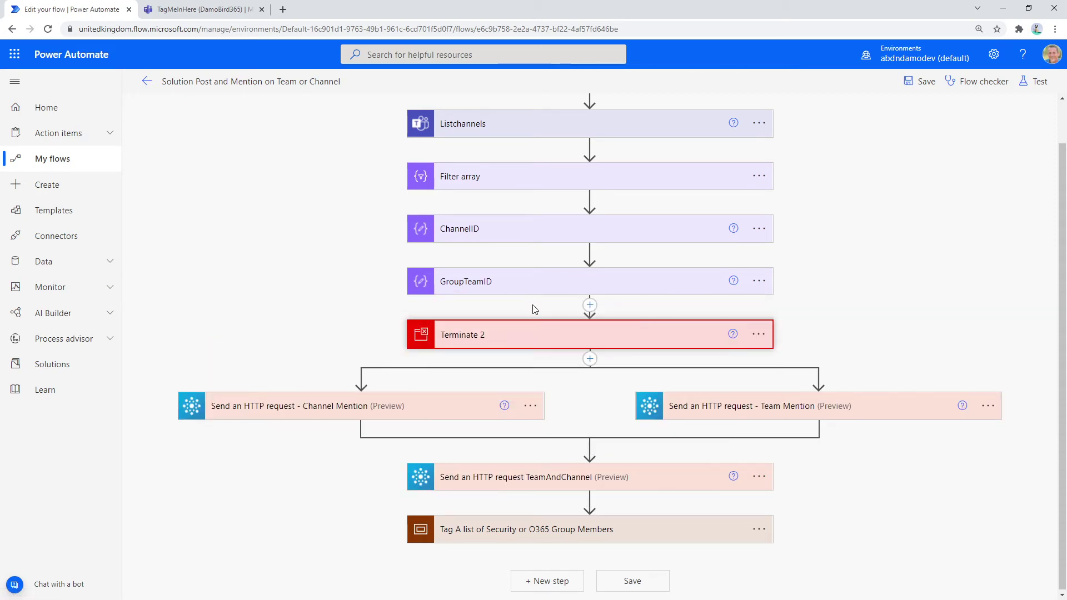
{"action": "left_click_drag", "start_coordinate": [547, 532], "coordinate": [572, 309]}
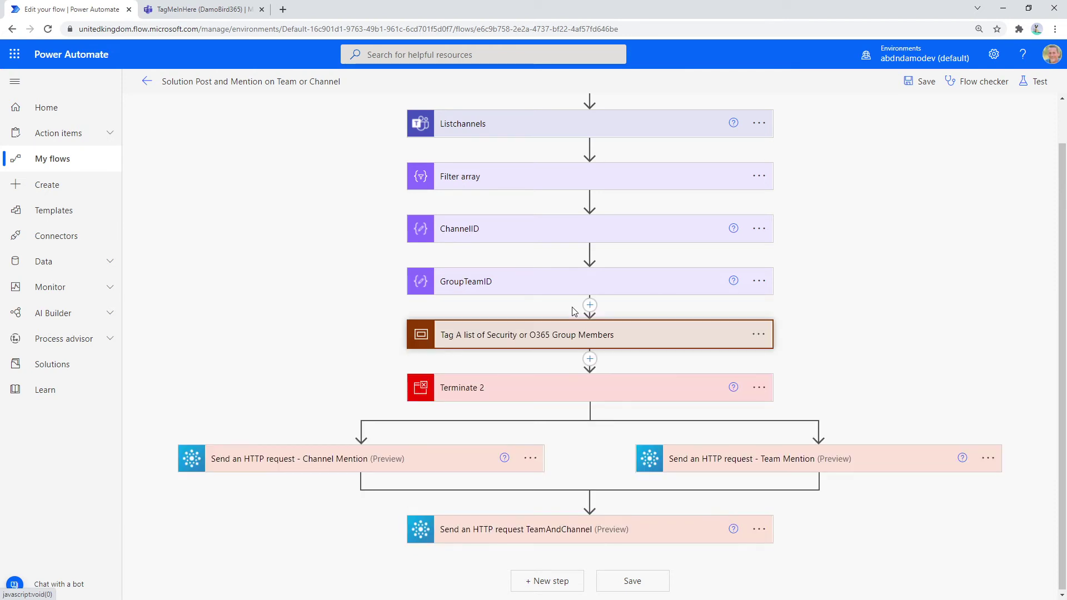
{"action": "left_click", "coordinate": [491, 336]}
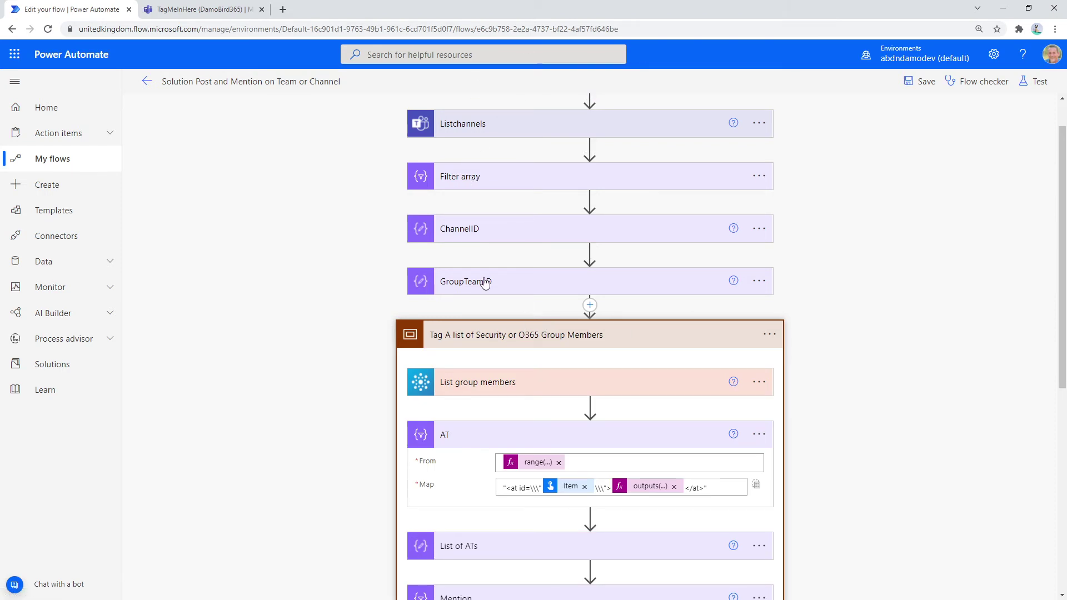
Step: Expand List group members to show its Group Id
{"action": "scroll", "coordinate": [484, 281], "scroll_direction": "down", "scroll_amount": 1}
{"action": "scroll", "coordinate": [484, 282], "scroll_direction": "down", "scroll_amount": 2}
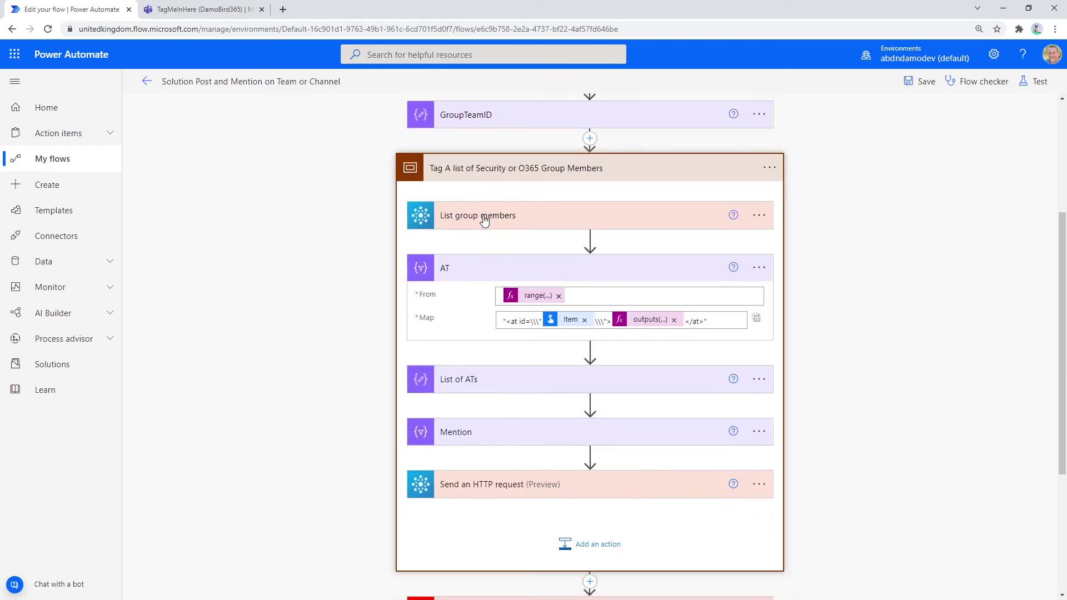
{"action": "left_click", "coordinate": [465, 219]}
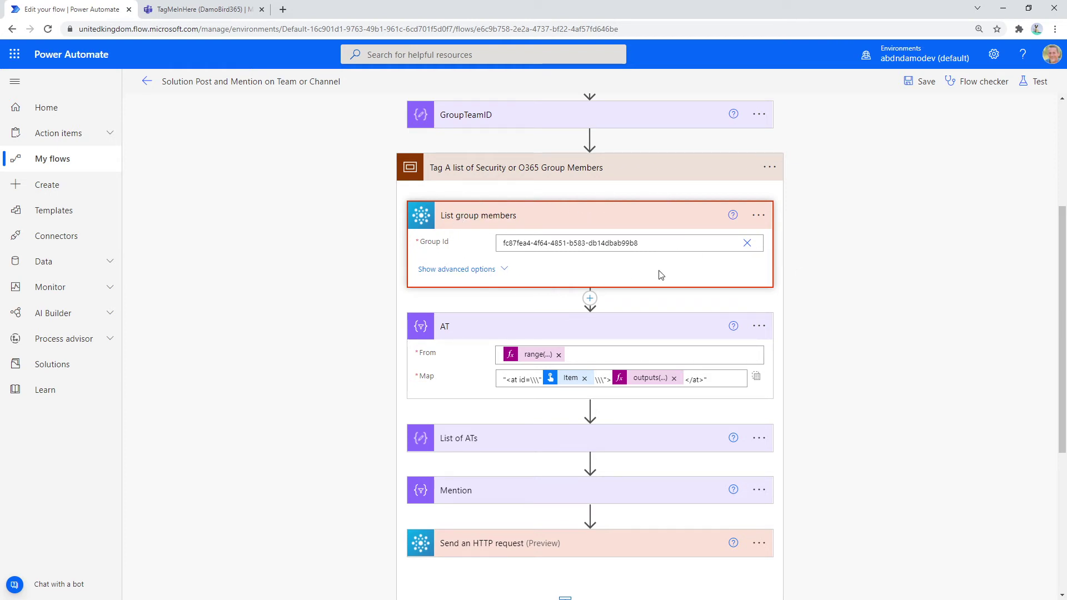
{"action": "scroll", "coordinate": [522, 250], "scroll_direction": "down", "scroll_amount": 2}
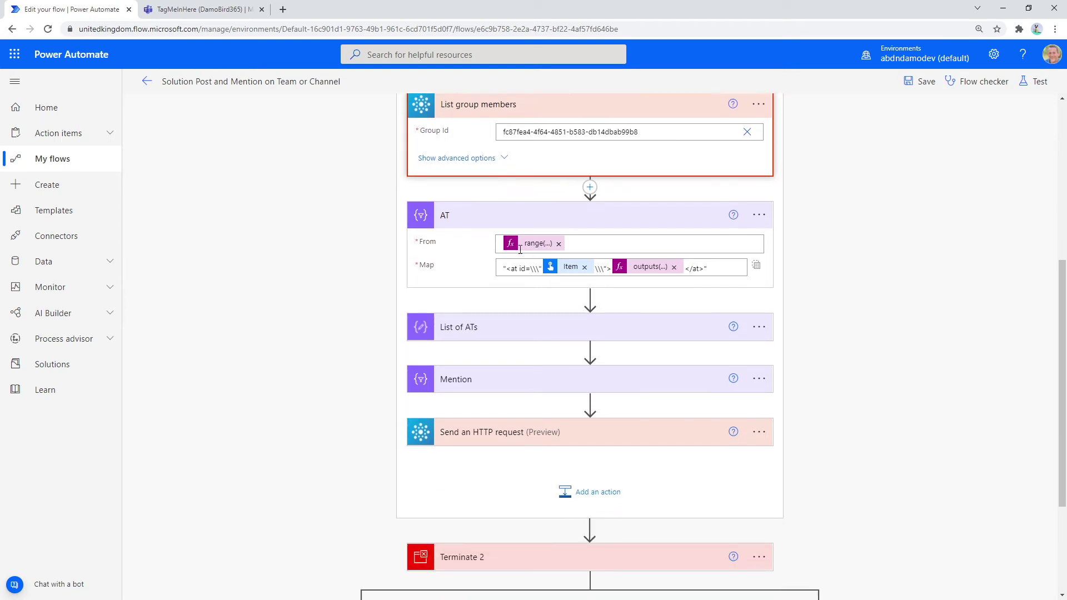
{"action": "scroll", "coordinate": [475, 229], "scroll_direction": "up", "scroll_amount": 1}
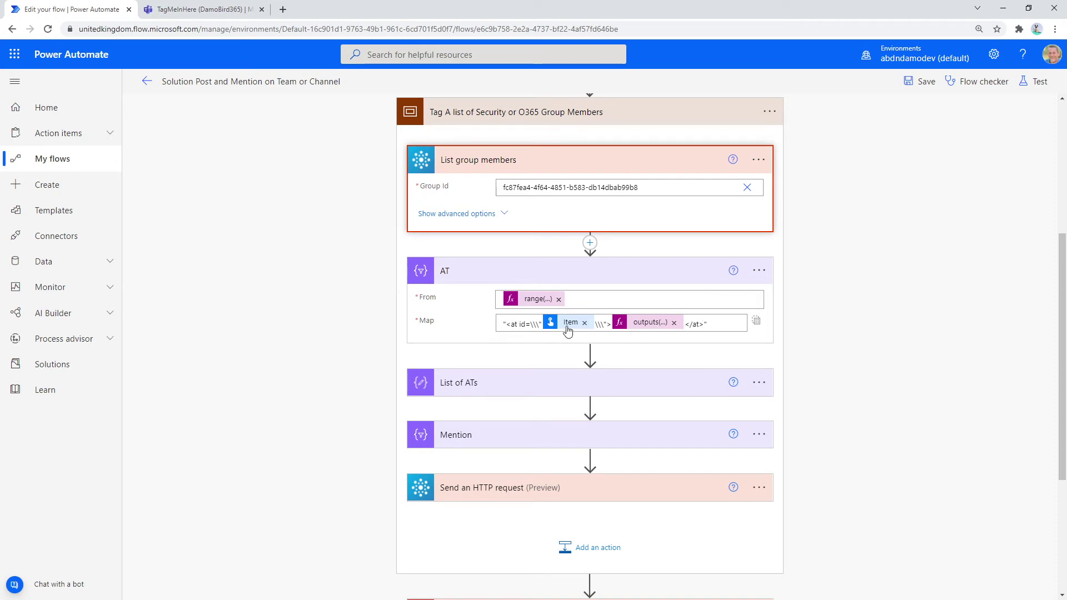
{"action": "scroll", "coordinate": [514, 325], "scroll_direction": "down", "scroll_amount": 5}
Step: Open the Channel Mention request and select the <at> channel mention tag in its Body
{"action": "left_click", "coordinate": [413, 457]}
{"action": "scroll", "coordinate": [416, 455], "scroll_direction": "down", "scroll_amount": 2}
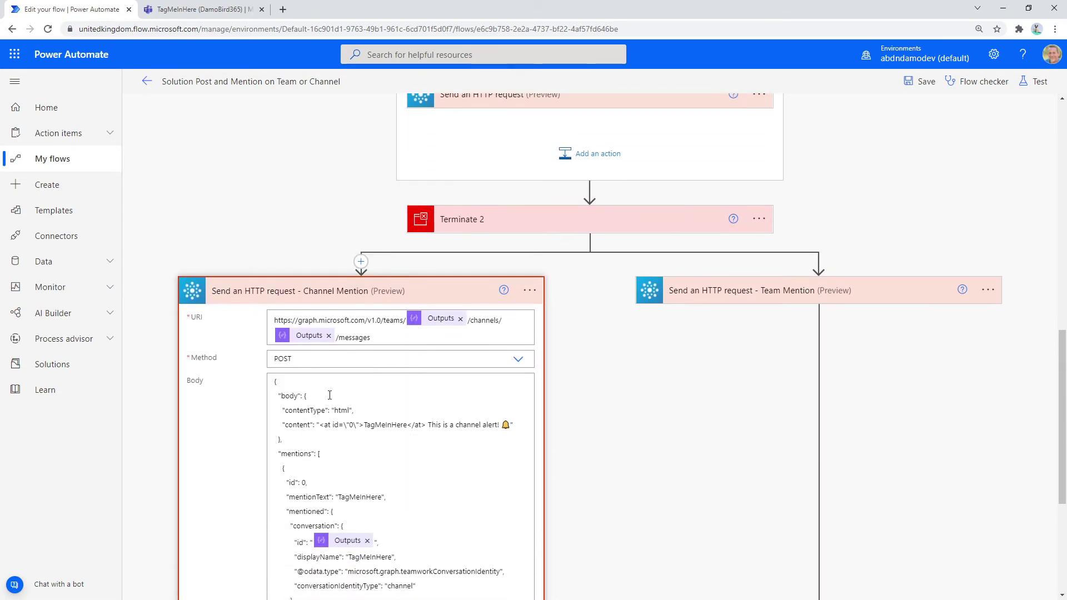
{"action": "scroll", "coordinate": [334, 389], "scroll_direction": "down", "scroll_amount": 1}
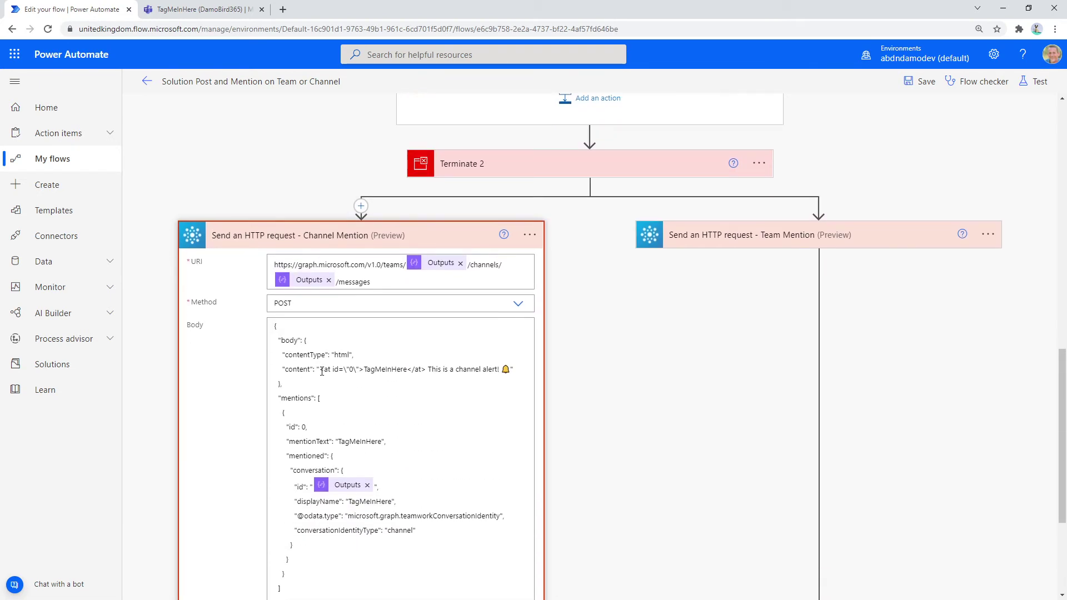
{"action": "left_click", "coordinate": [320, 369]}
{"action": "key", "text": "shift+Right"}
{"action": "key", "text": "shift+Right"}
{"action": "key", "text": "shift+Right"}
{"action": "key", "text": "shift+Right"}
{"action": "key", "text": "shift+Right"}
{"action": "key", "text": "shift+Right"}
{"action": "key", "text": "shift+Right"}
{"action": "key", "text": "shift+Right"}
{"action": "key", "text": "shift+Right"}
{"action": "key", "text": "shift+Right"}
{"action": "key", "text": "shift+Right"}
{"action": "key", "text": "shift+Right"}
{"action": "key", "text": "shift+Right"}
{"action": "key", "text": "shift+Right"}
{"action": "key", "text": "shift+Right"}
{"action": "key", "text": "shift+Right"}
{"action": "key", "text": "shift+Right"}
{"action": "key", "text": "shift+Right"}
{"action": "key", "text": "shift+Right"}
{"action": "key", "text": "shift+Right"}
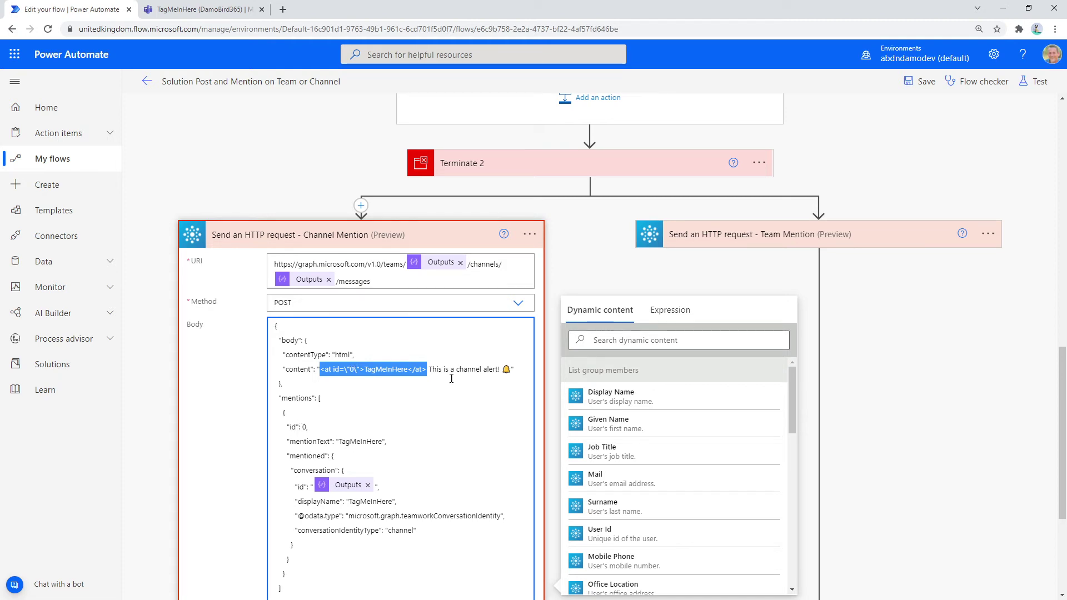
{"action": "scroll", "coordinate": [471, 369], "scroll_direction": "up", "scroll_amount": 12}
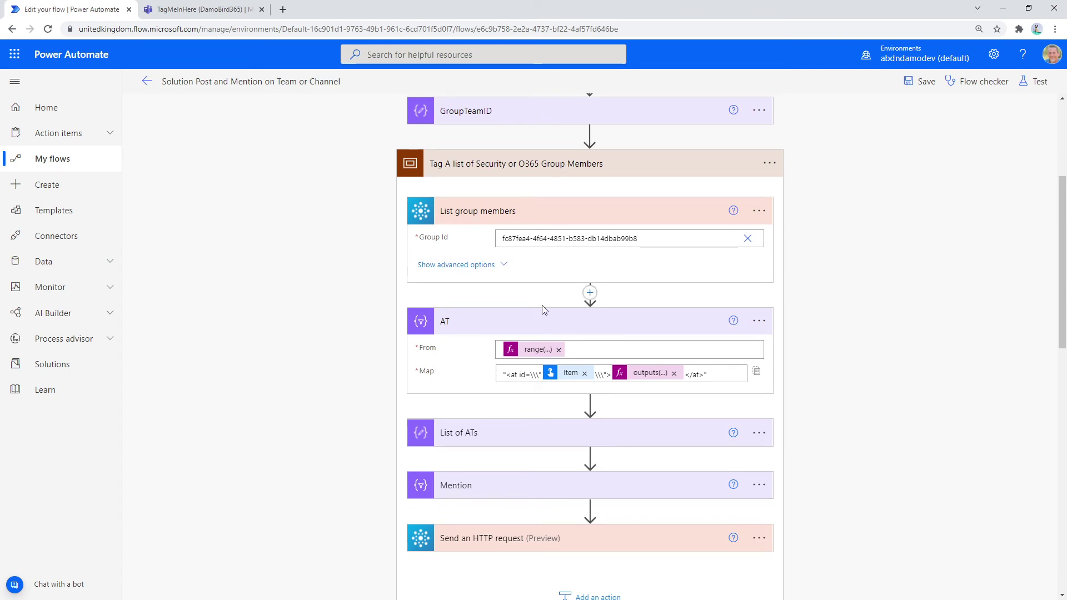
Step: Inspect the range expression in AT's From field, including its 0 start and length part
{"action": "left_click", "coordinate": [536, 349]}
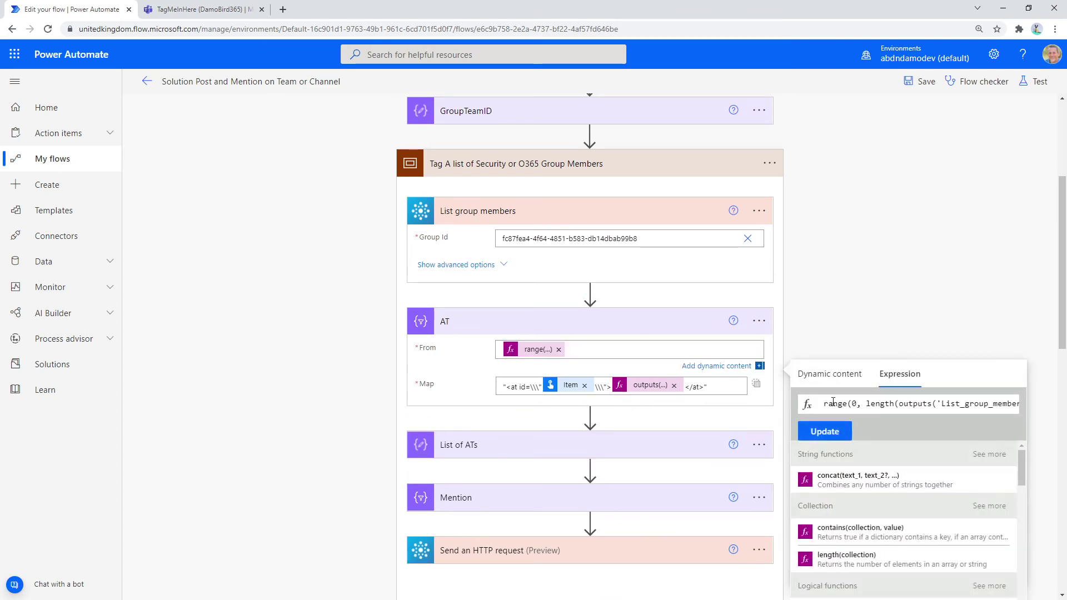
{"action": "double_click", "coordinate": [853, 404]}
{"action": "left_click_drag", "start_coordinate": [869, 404], "coordinate": [992, 405]}
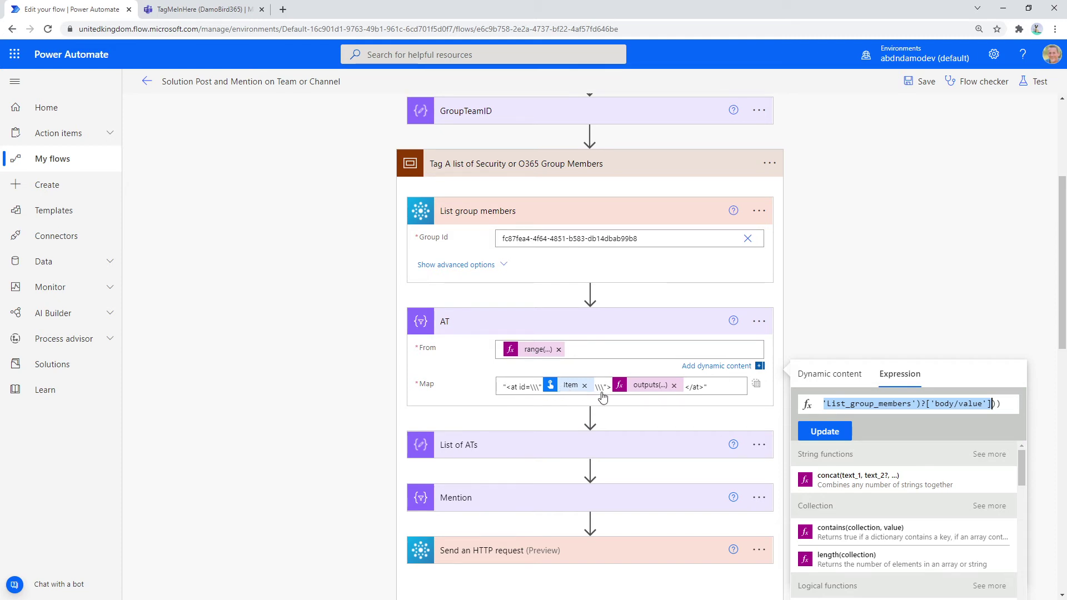
Step: Inspect AT's Map expression reading item()'s DisplayName, copy it, and switch to Notepad
{"action": "left_click", "coordinate": [651, 385]}
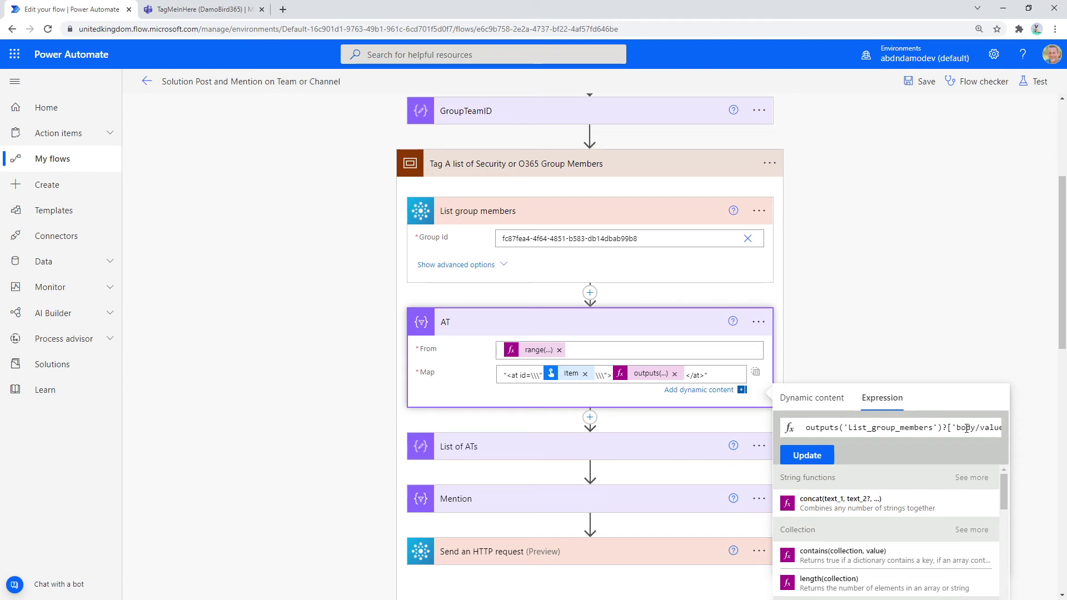
{"action": "left_click_drag", "start_coordinate": [998, 429], "coordinate": [1001, 429]}
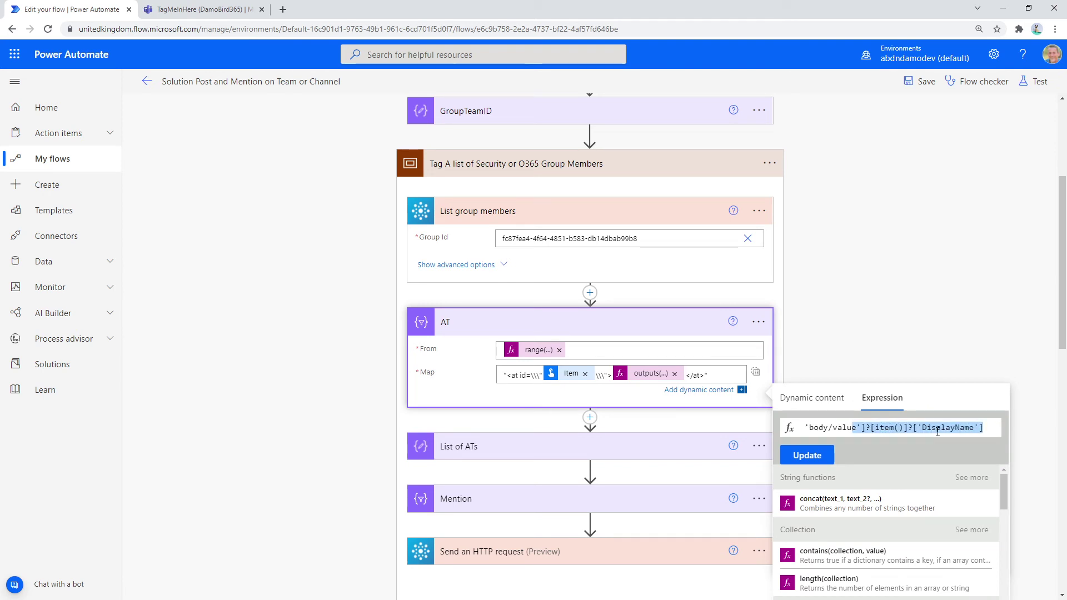
{"action": "left_click_drag", "start_coordinate": [905, 429], "coordinate": [875, 428]}
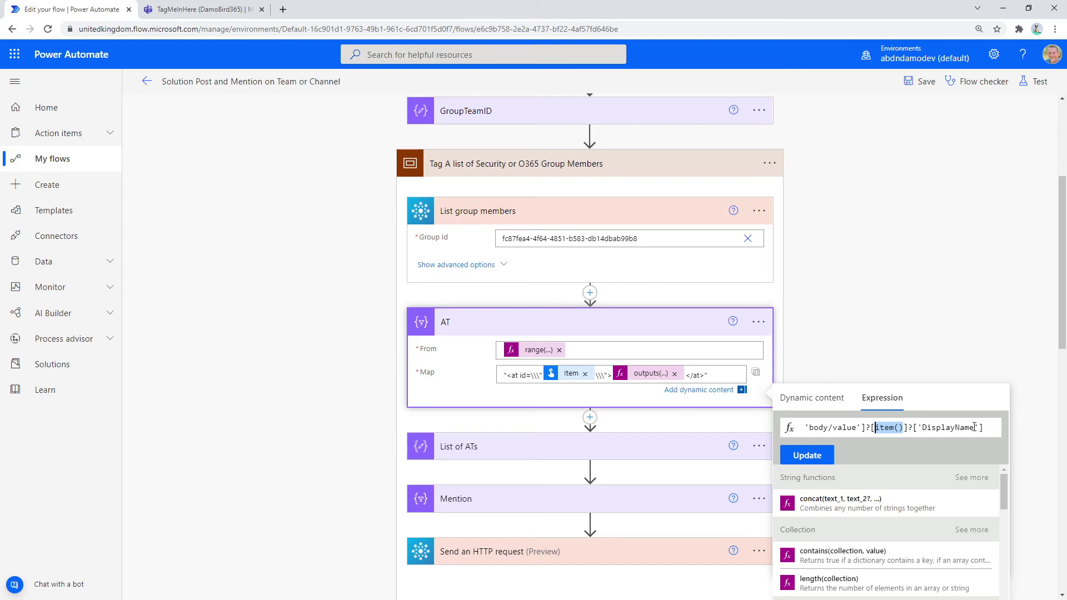
{"action": "left_click_drag", "start_coordinate": [974, 427], "coordinate": [788, 433]}
{"action": "key", "text": "ctrl+c"}
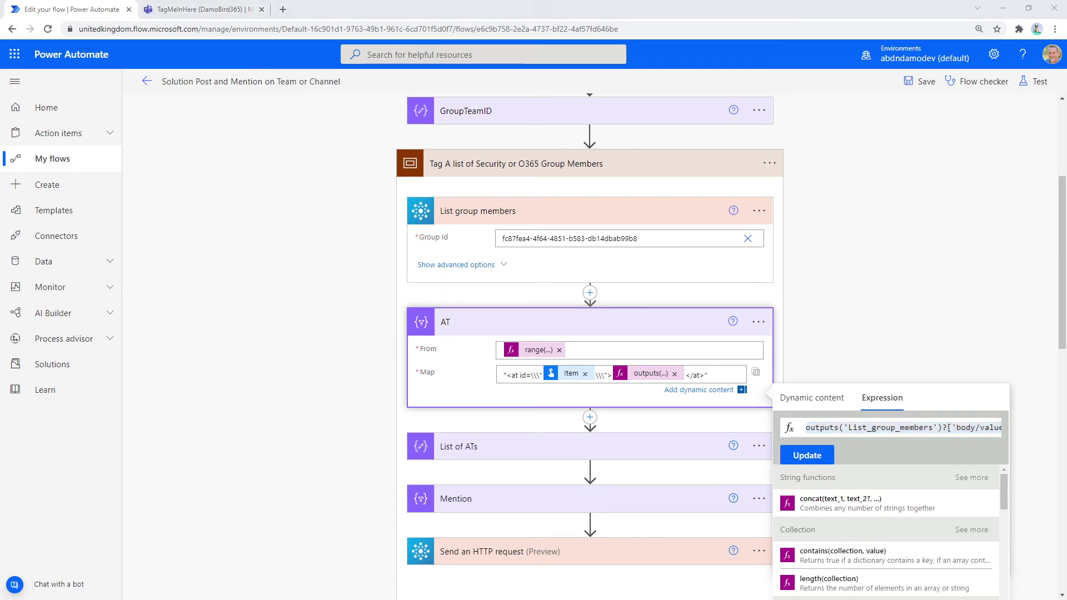
{"action": "key", "text": "alt+Tab"}
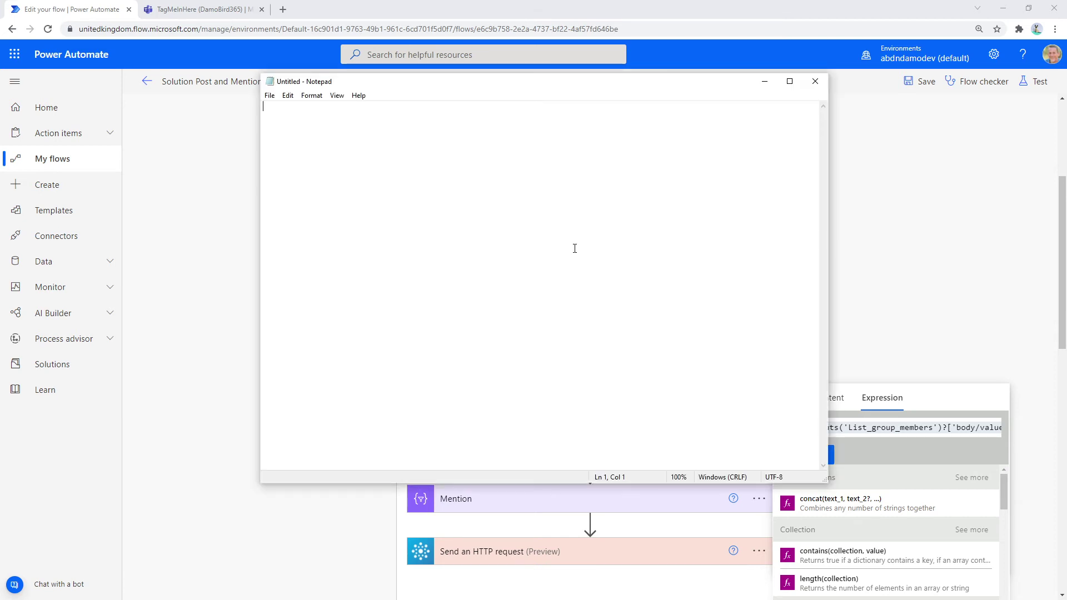
Step: Paste the Map expression into Notepad, enlarge the text, and select its body/value and item() parts
{"action": "key", "text": "ctrl+v"}
{"action": "key", "text": "ctrl+plus"}
{"action": "key", "text": "ctrl+plus"}
{"action": "key", "text": "ctrl+plus"}
{"action": "key", "text": "ctrl+plus"}
{"action": "key", "text": "ctrl+plus"}
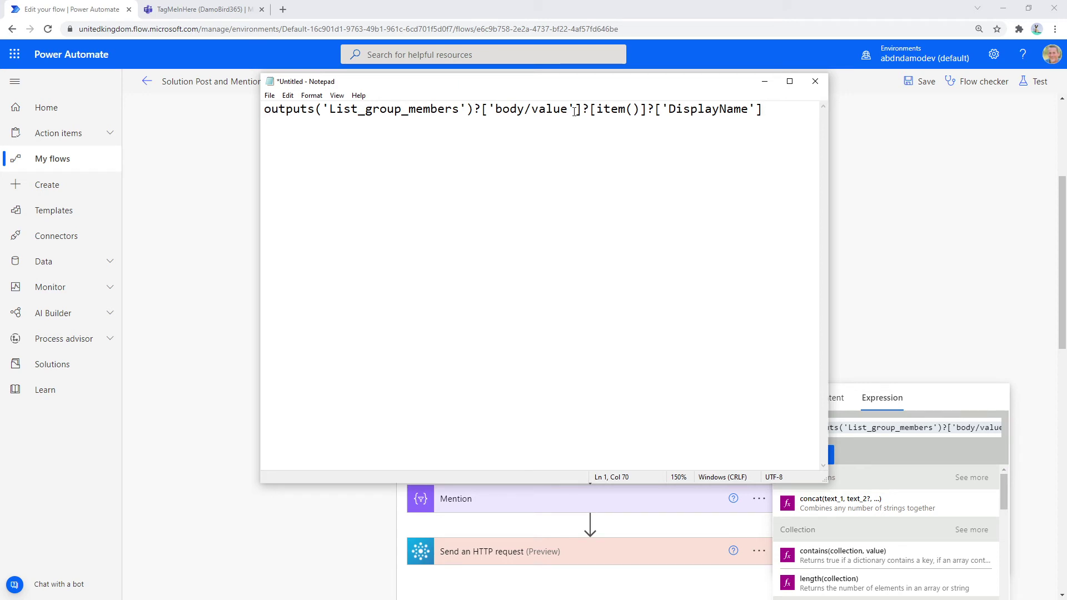
{"action": "left_click_drag", "start_coordinate": [582, 110], "coordinate": [264, 110]}
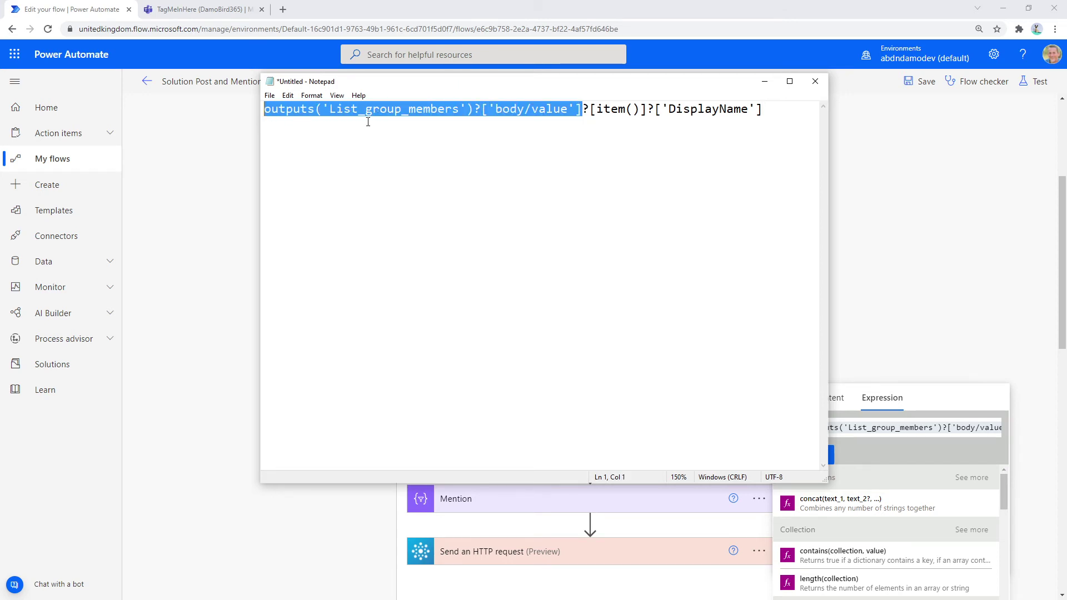
{"action": "left_click_drag", "start_coordinate": [596, 110], "coordinate": [641, 110]}
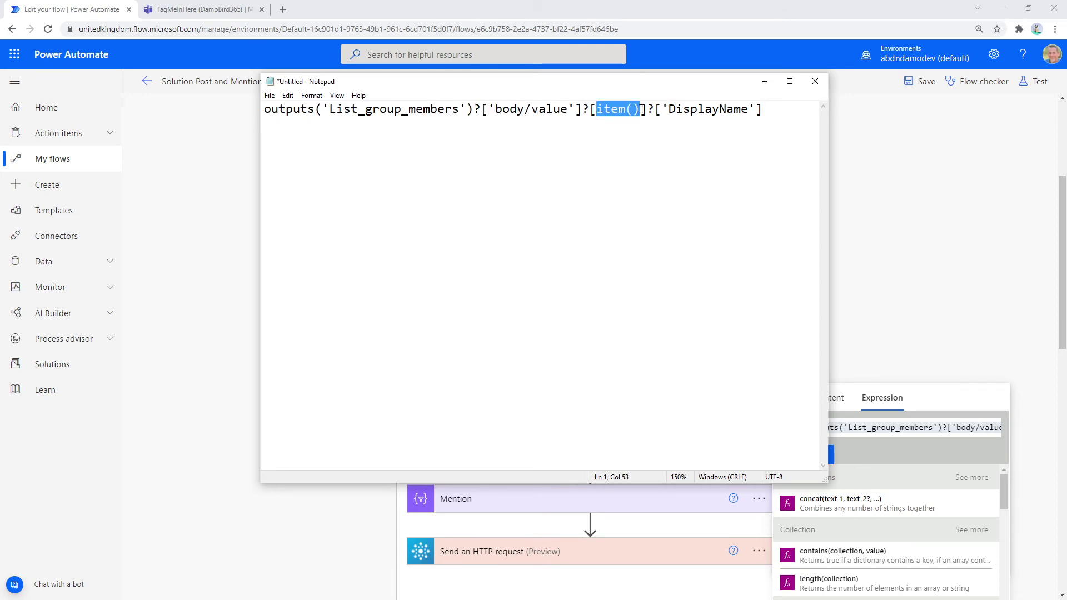
Step: Try replacing item() with 0 and undo it, then minimize Notepad and select List of ATs
{"action": "type", "text": "0"}
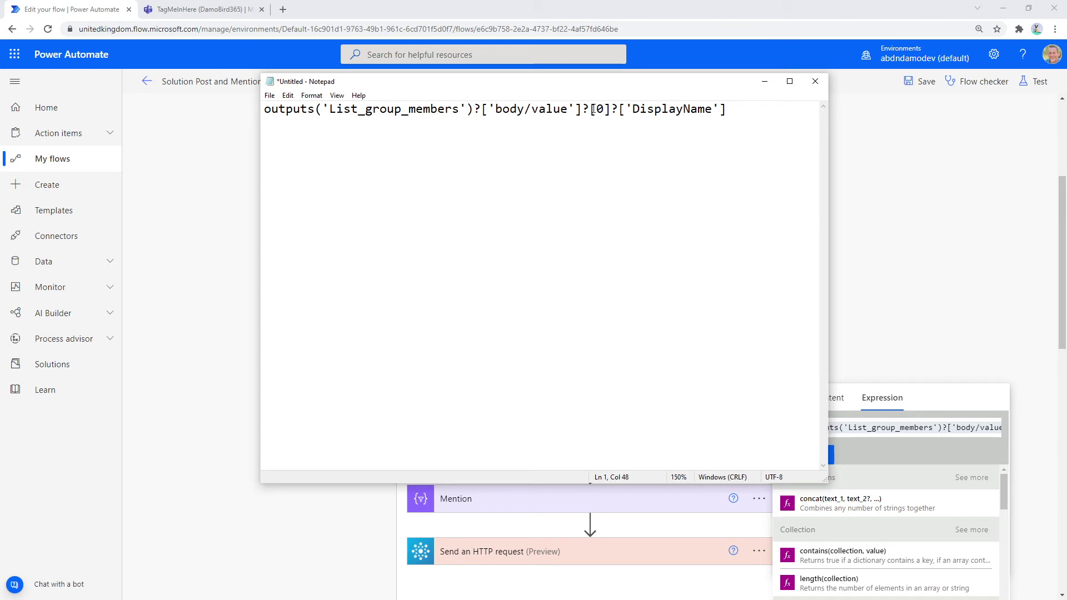
{"action": "key", "text": "ctrl+z"}
{"action": "left_click", "coordinate": [641, 110]}
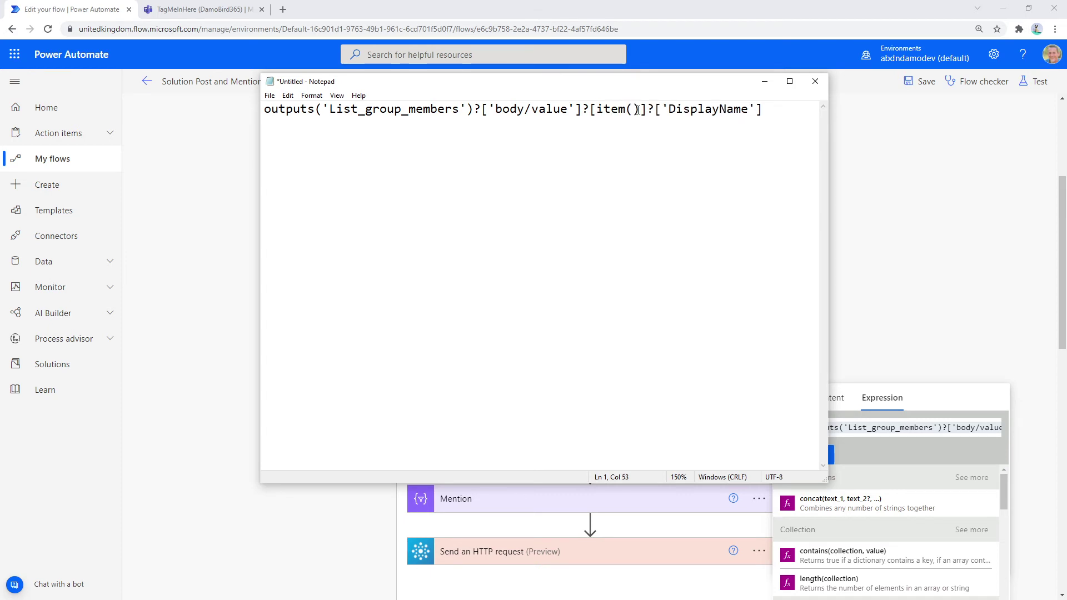
{"action": "left_click_drag", "start_coordinate": [637, 109], "coordinate": [599, 109]}
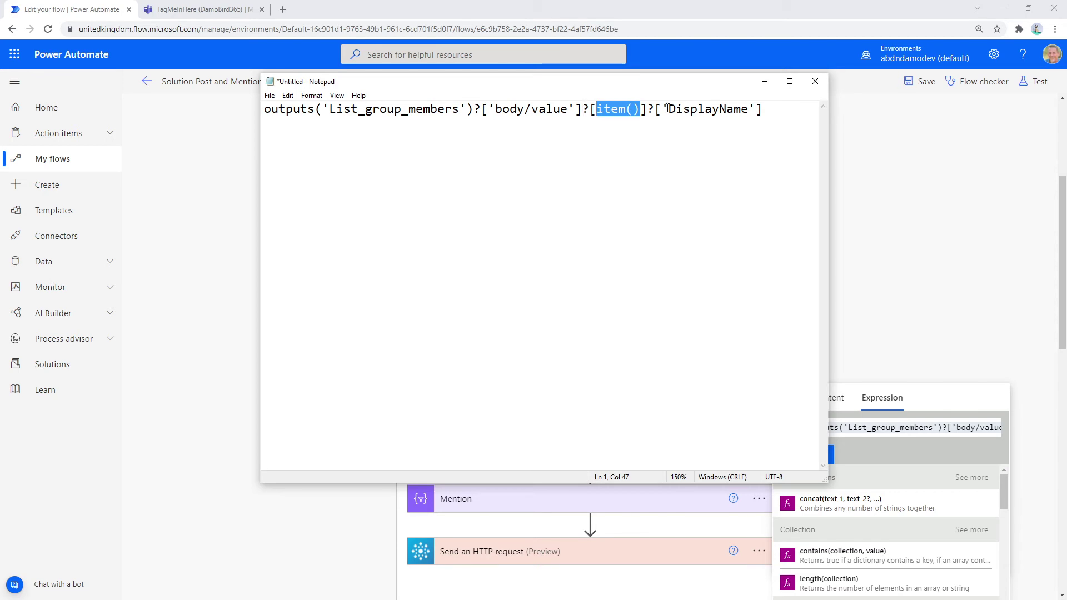
{"action": "left_click", "coordinate": [765, 82]}
{"action": "left_click", "coordinate": [500, 445]}
Step: Review the join expression and separator behind the List of ATs step's Inputs
{"action": "scroll", "coordinate": [500, 439], "scroll_direction": "down", "scroll_amount": 2}
{"action": "left_click", "coordinate": [509, 324]}
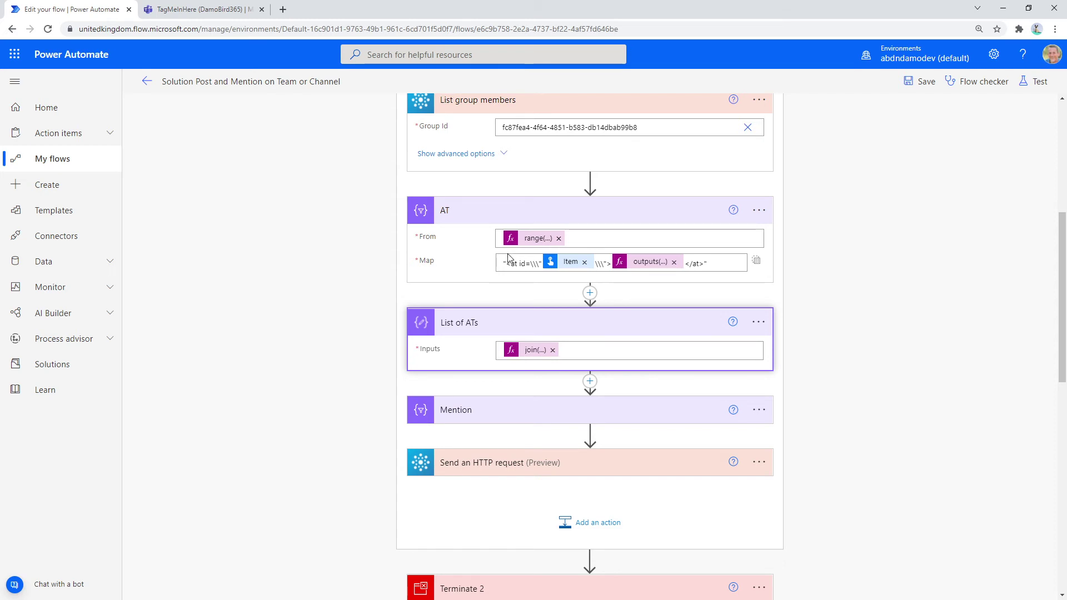
{"action": "left_click", "coordinate": [532, 351]}
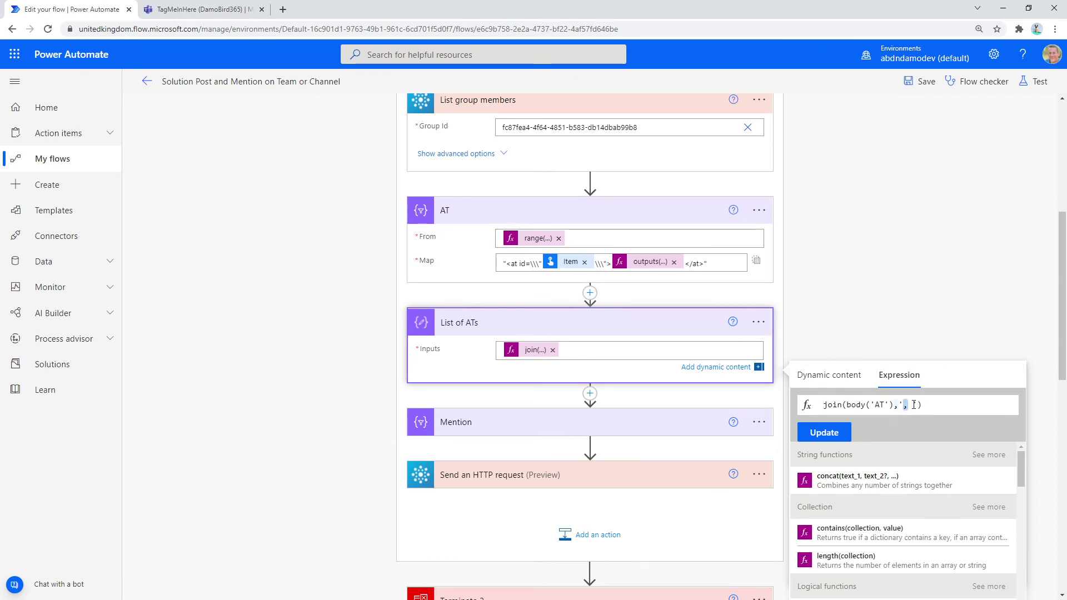
{"action": "left_click_drag", "start_coordinate": [908, 405], "coordinate": [913, 405]}
Step: Select the Mention step's range(0,length(...)) expression from its From field for copying
{"action": "left_click", "coordinate": [490, 423]}
{"action": "scroll", "coordinate": [497, 417], "scroll_direction": "down", "scroll_amount": 3}
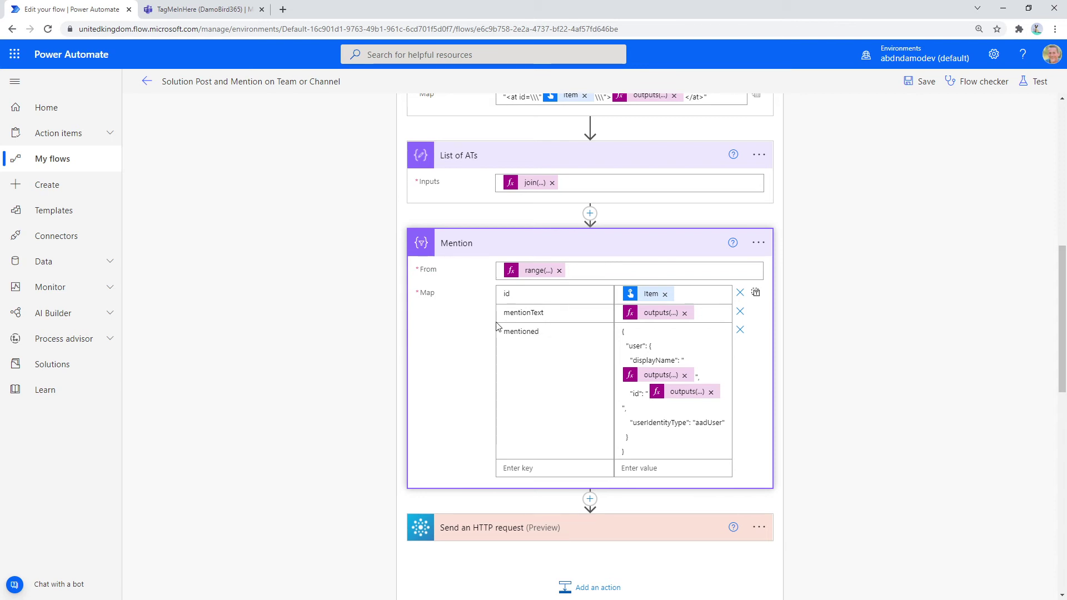
{"action": "left_click", "coordinate": [537, 271]}
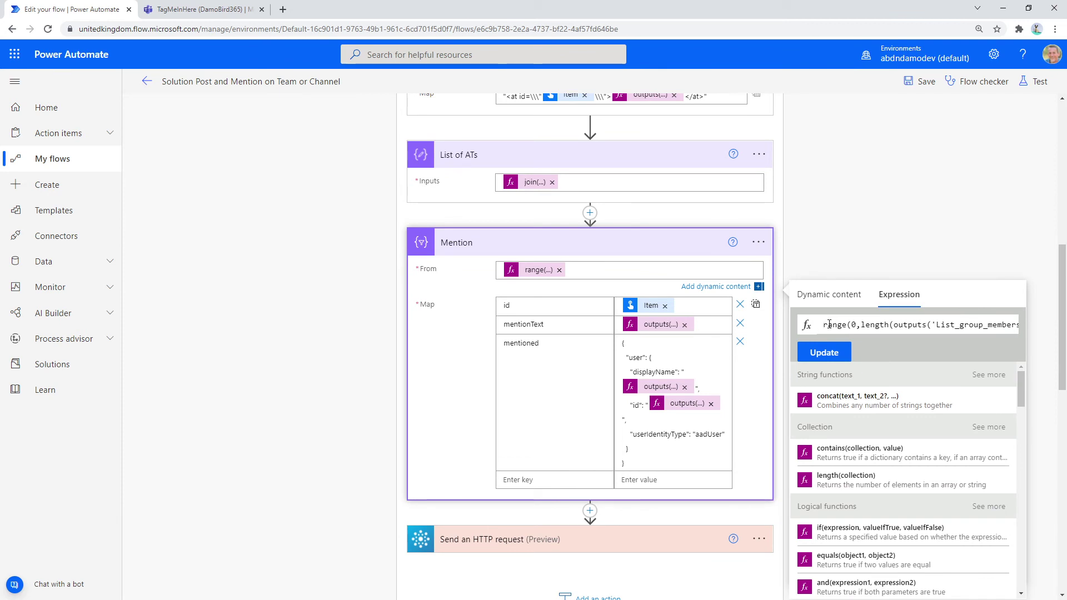
{"action": "key", "text": "ctrl+a"}
{"action": "key", "text": "ctrl+c"}
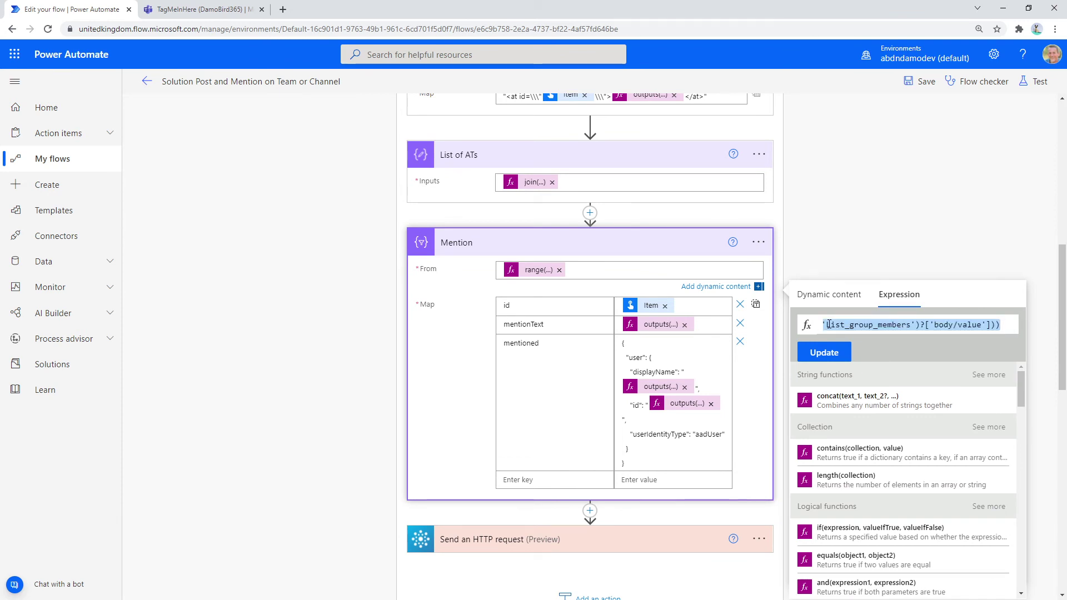
Step: Paste range(0,length(outputs('List_group_members')?['body/value'])) into Notepad below the DisplayName line
{"action": "key", "text": "alt+Tab"}
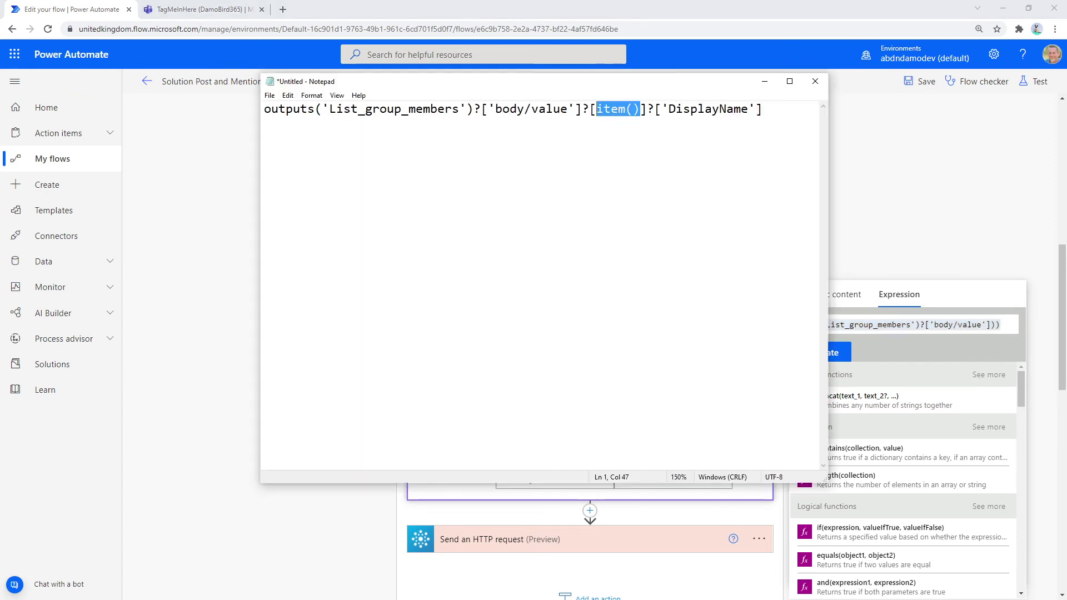
{"action": "left_click", "coordinate": [782, 115]}
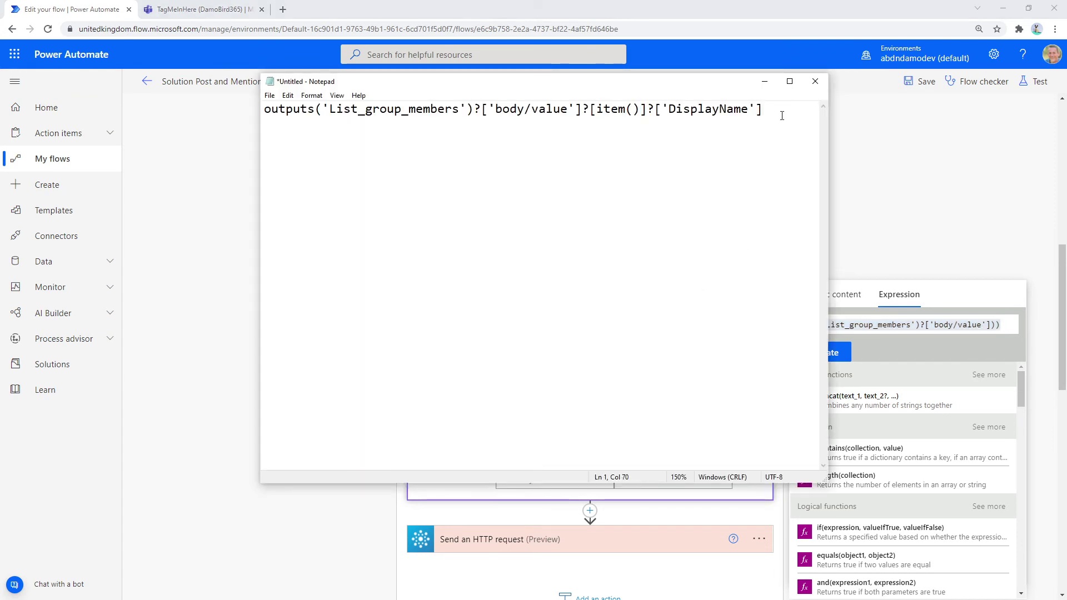
{"action": "key", "text": "ctrl+v"}
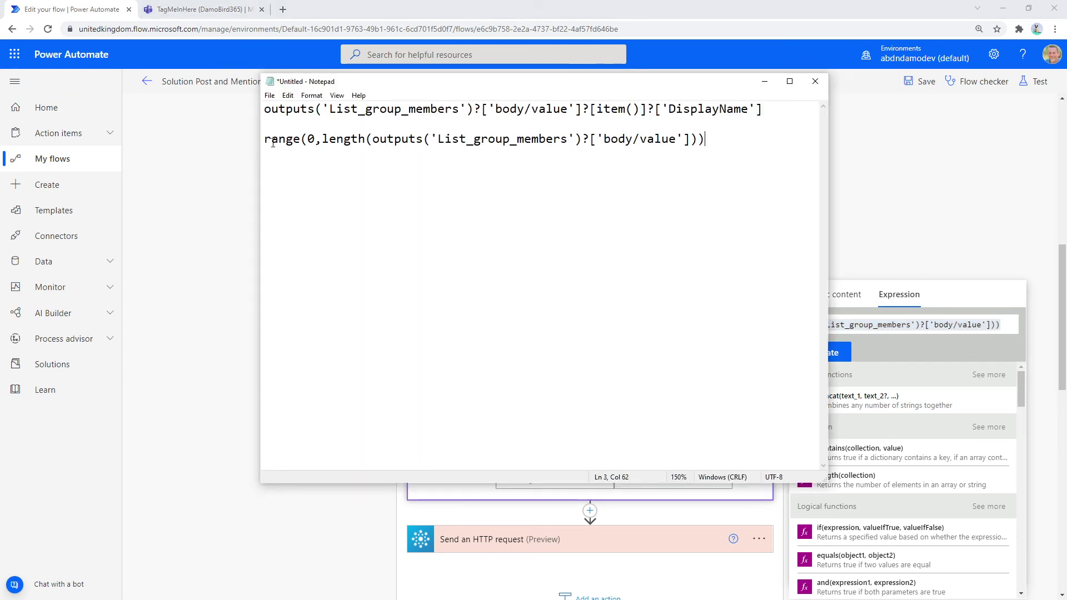
{"action": "left_click_drag", "start_coordinate": [265, 139], "coordinate": [690, 142]}
{"action": "double_click", "coordinate": [311, 139]}
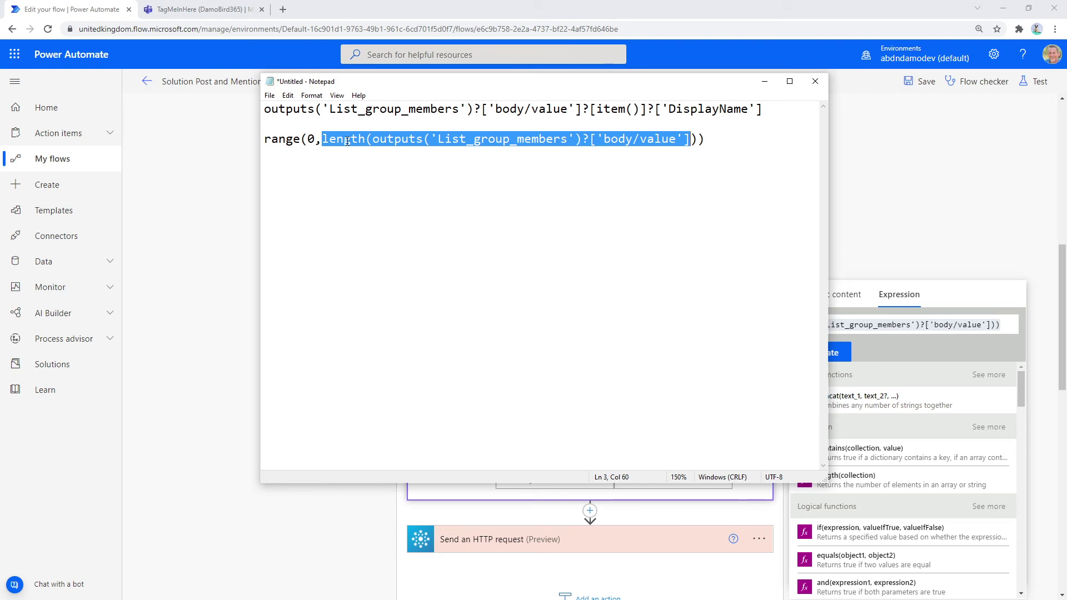
{"action": "left_click", "coordinate": [765, 81]}
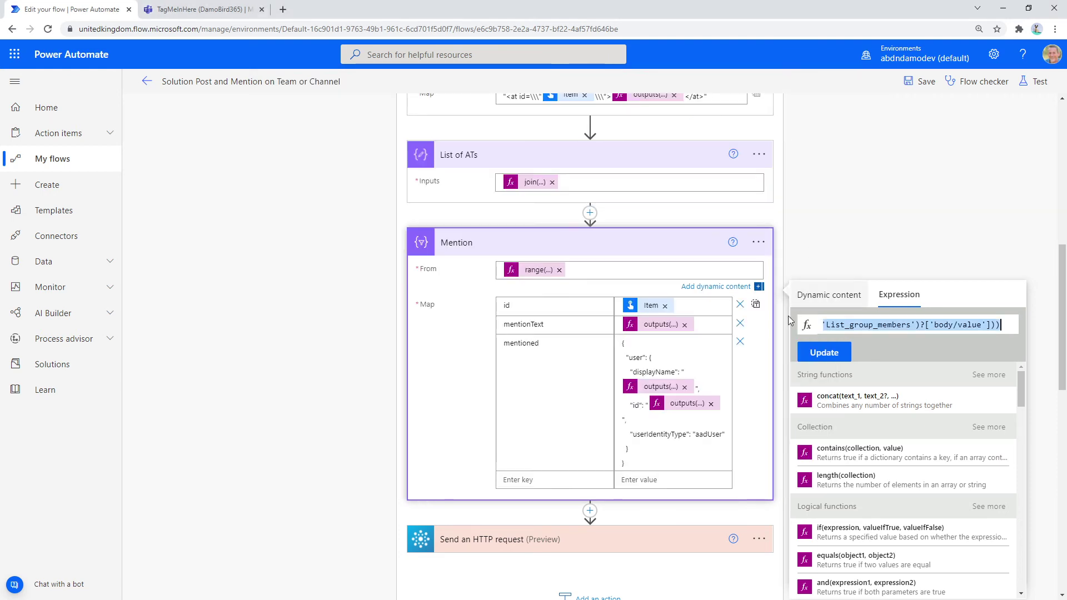
Step: Inspect the Mention step's id value and its mentionText expression in the Map
{"action": "left_click", "coordinate": [651, 307]}
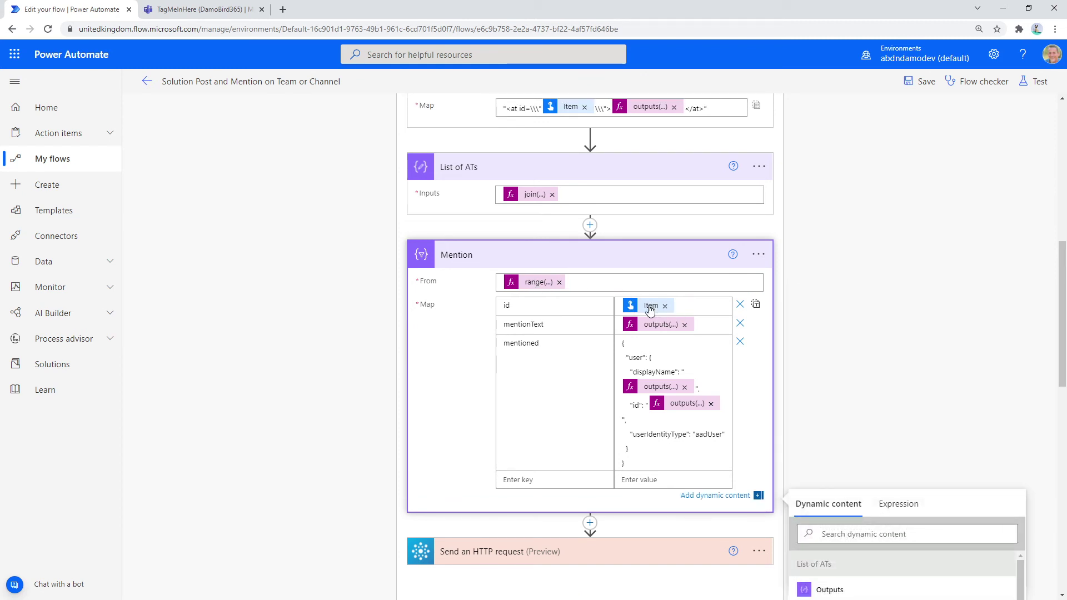
{"action": "left_click", "coordinate": [645, 328]}
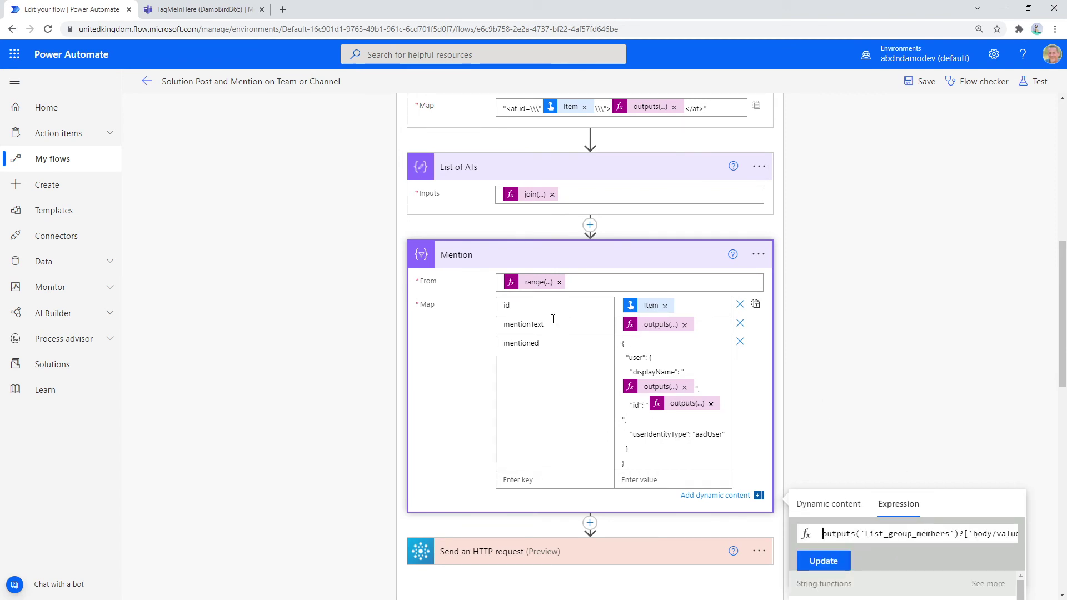
{"action": "key", "text": "ctrl+a"}
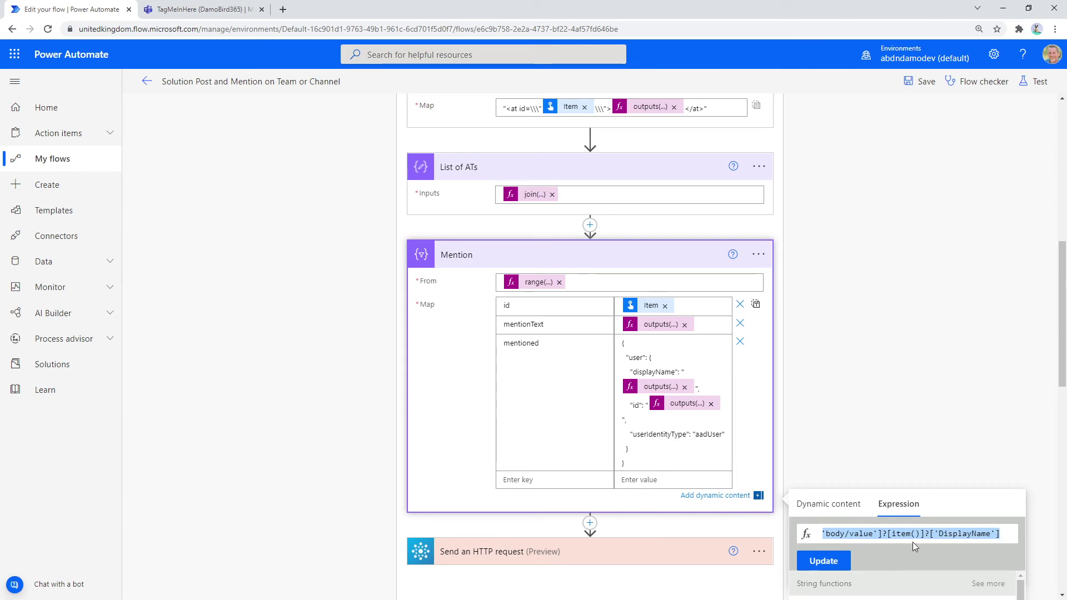
{"action": "scroll", "coordinate": [629, 176], "scroll_direction": "up", "scroll_amount": 1}
{"action": "scroll", "coordinate": [636, 218], "scroll_direction": "down", "scroll_amount": 1}
Step: Select the member id expression outputs('List_group_members')?['body/value']?[item()]?['id'] to copy
{"action": "left_click", "coordinate": [661, 391]}
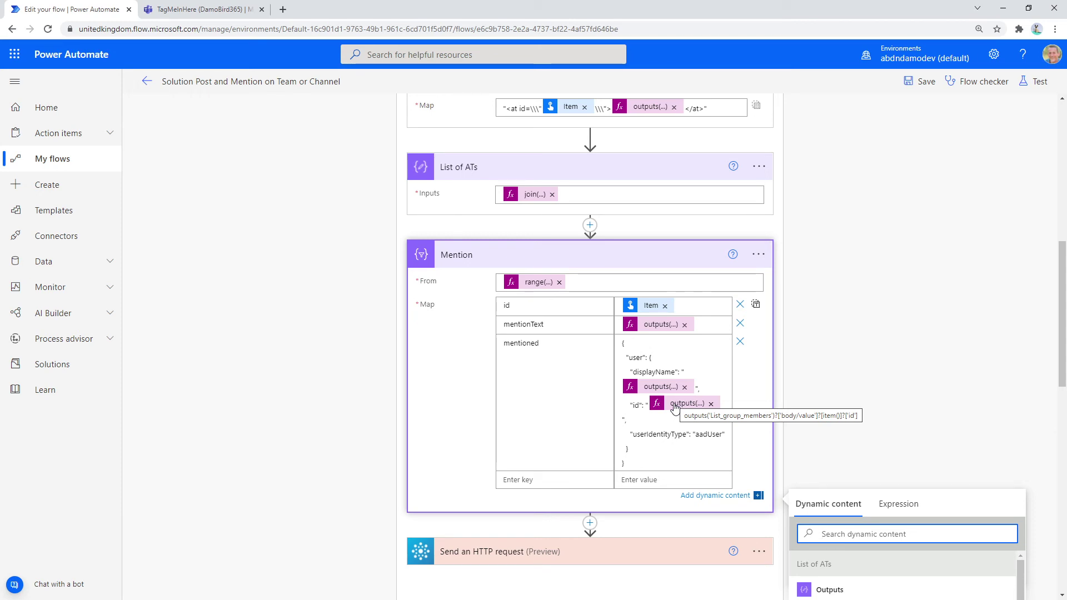
{"action": "left_click", "coordinate": [675, 406]}
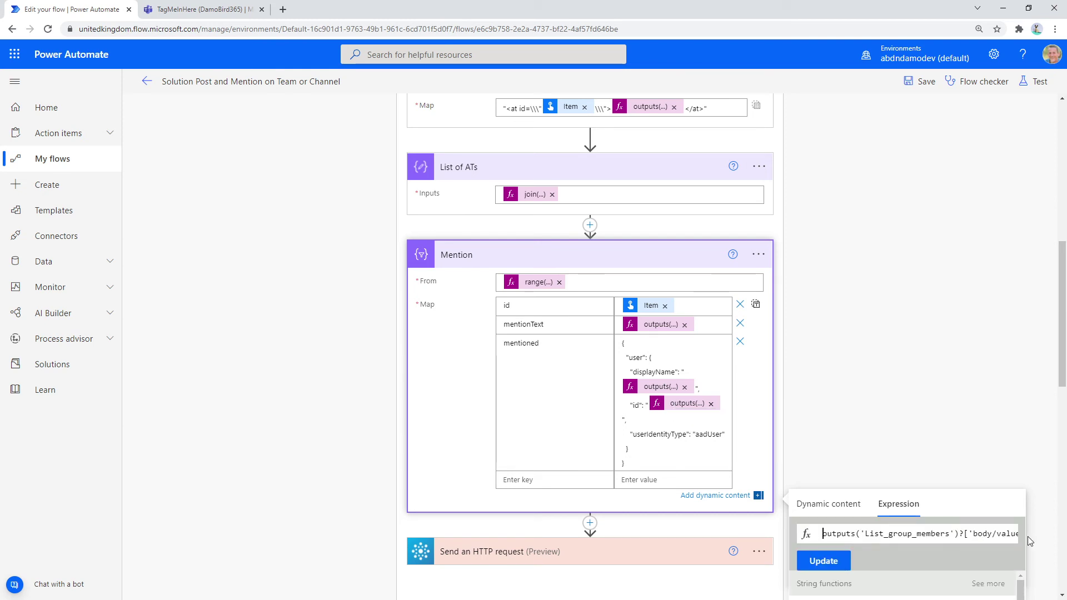
{"action": "key", "text": "ctrl+a"}
{"action": "key", "text": "ctrl+c"}
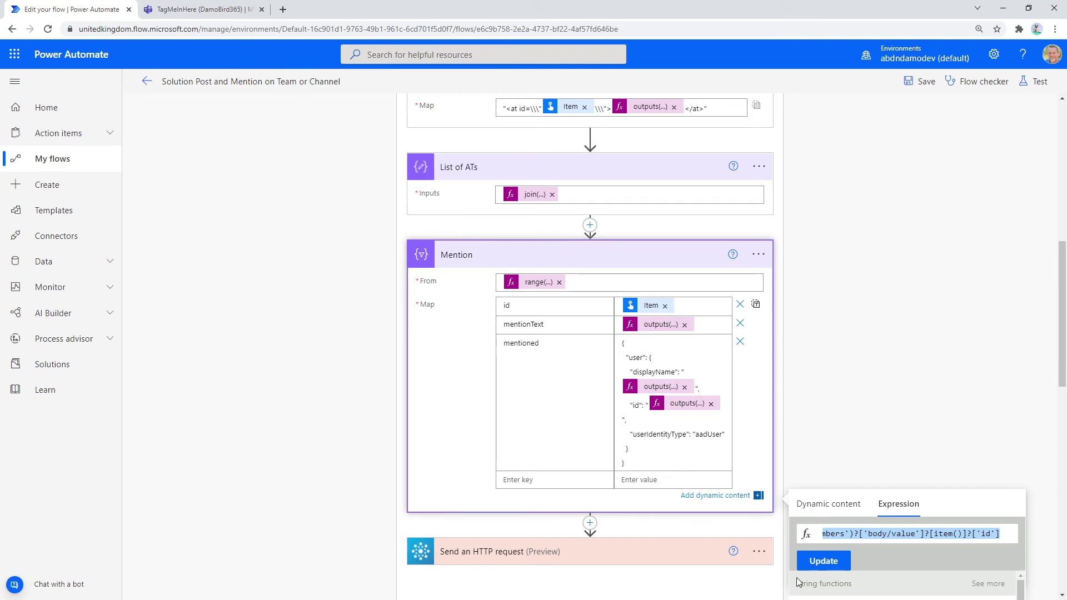
Step: Paste the member id expression into Notepad on line 5, below the range line
{"action": "key", "text": "alt+Tab"}
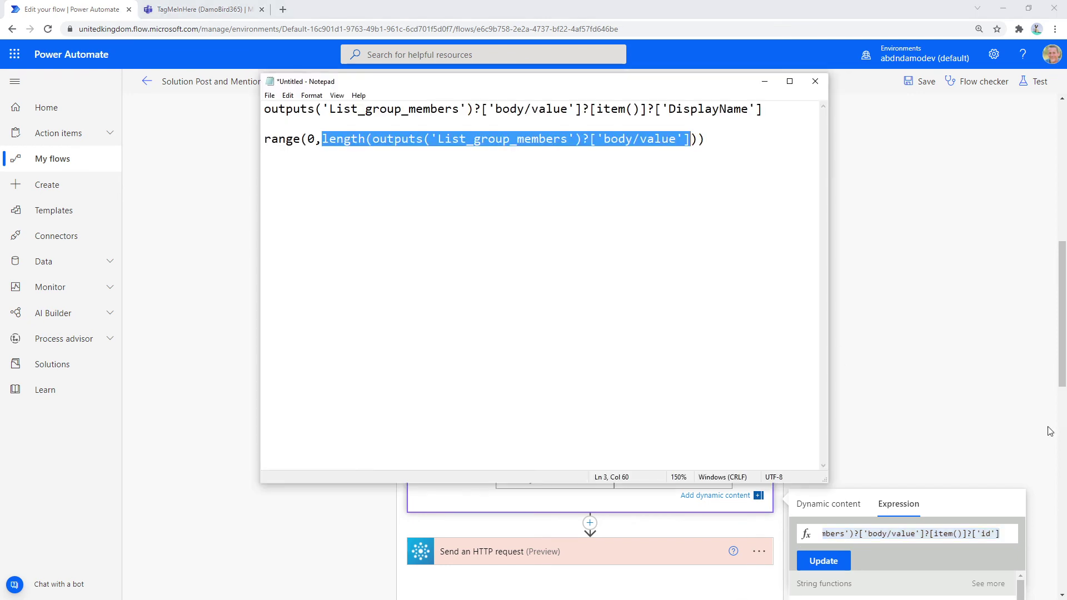
{"action": "left_click", "coordinate": [711, 139]}
{"action": "key", "text": "Return"}
{"action": "key", "text": "Return"}
{"action": "key", "text": "ctrl+v"}
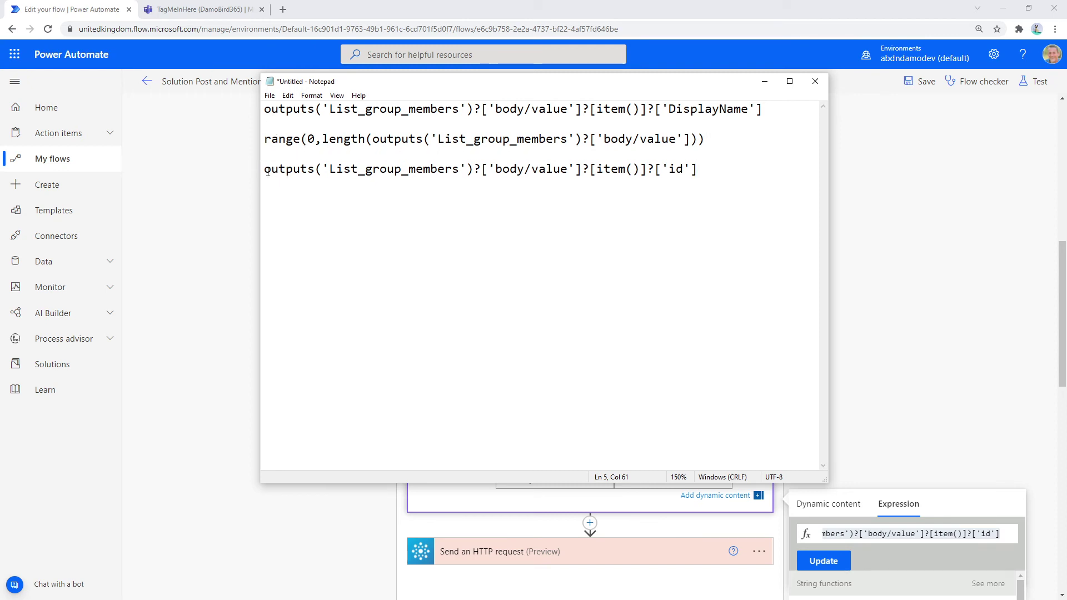
{"action": "left_click_drag", "start_coordinate": [267, 172], "coordinate": [583, 171]}
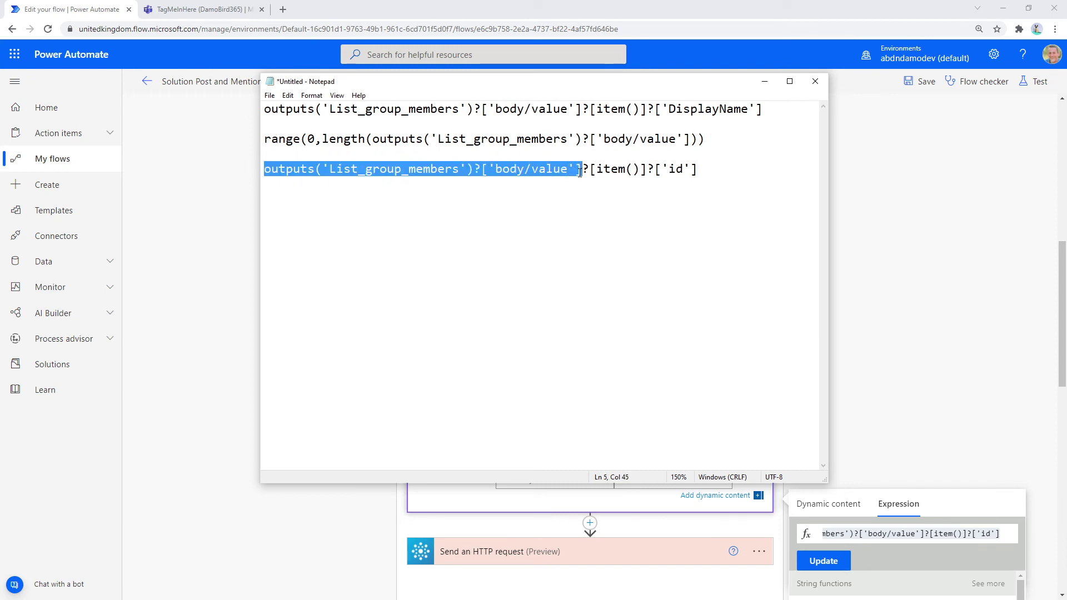
Step: Try 0 and 1 as the id expression's index, then restore item()
{"action": "left_click_drag", "start_coordinate": [596, 170], "coordinate": [641, 169]}
{"action": "type", "text": "0"}
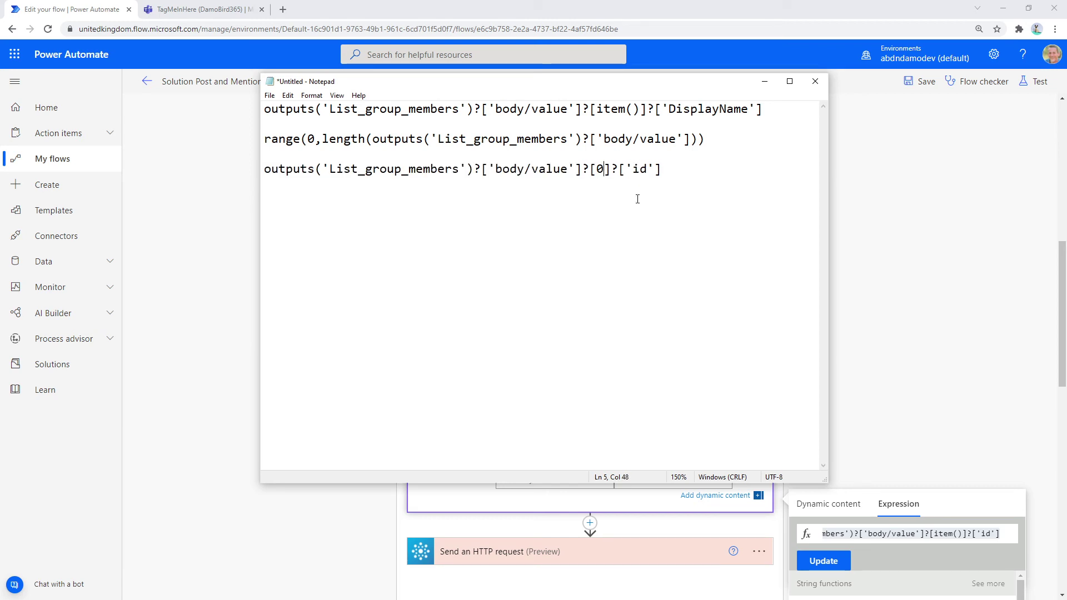
{"action": "double_click", "coordinate": [601, 169]}
{"action": "type", "text": "1"}
{"action": "left_click_drag", "start_coordinate": [606, 169], "coordinate": [597, 168]}
{"action": "type", "text": "item()"}
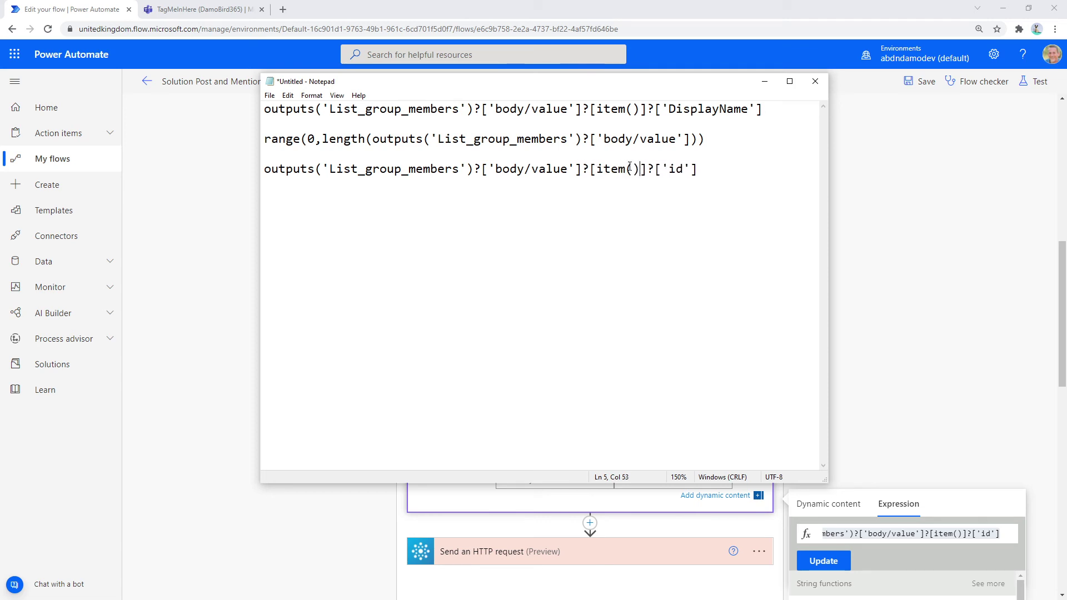
{"action": "left_click", "coordinate": [764, 82]}
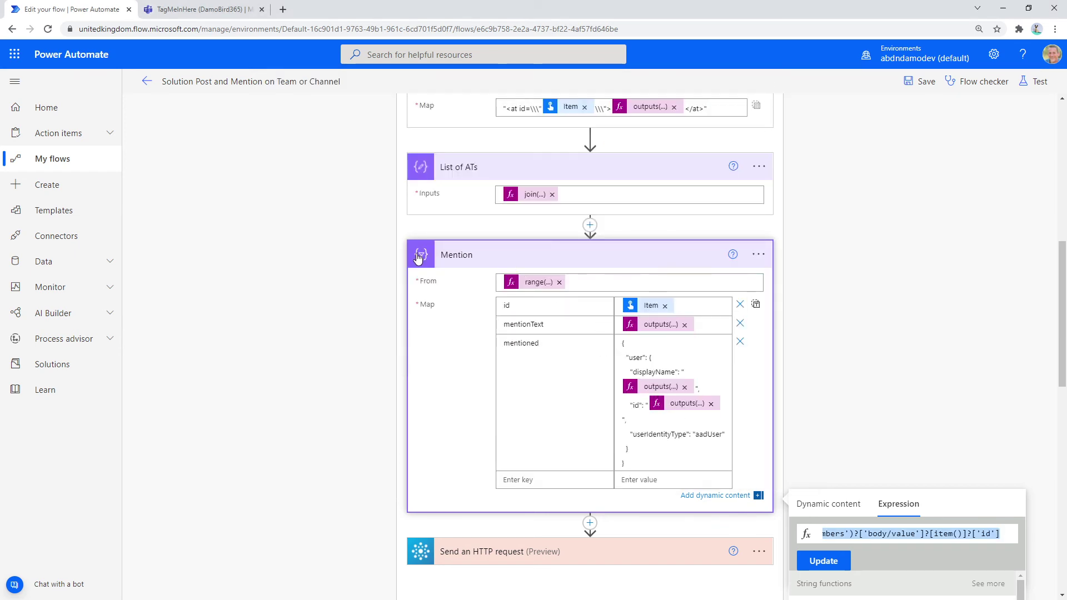
Step: Expand Send an HTTP request and inspect the content and mentions values in its Body
{"action": "scroll", "coordinate": [590, 250], "scroll_direction": "down", "scroll_amount": 2}
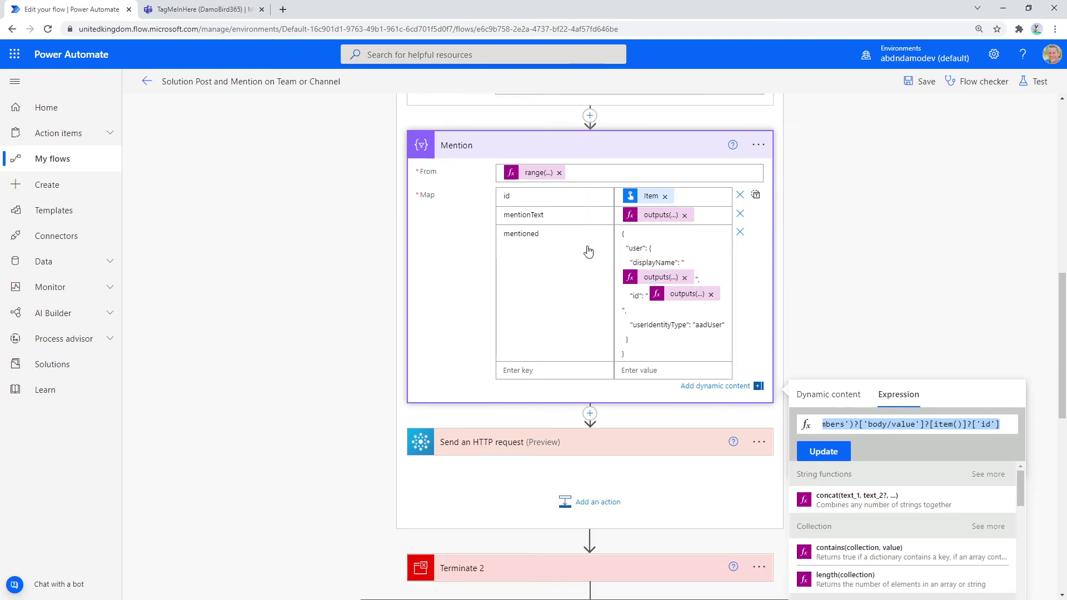
{"action": "left_click", "coordinate": [552, 440]}
{"action": "scroll", "coordinate": [553, 439], "scroll_direction": "down", "scroll_amount": 3}
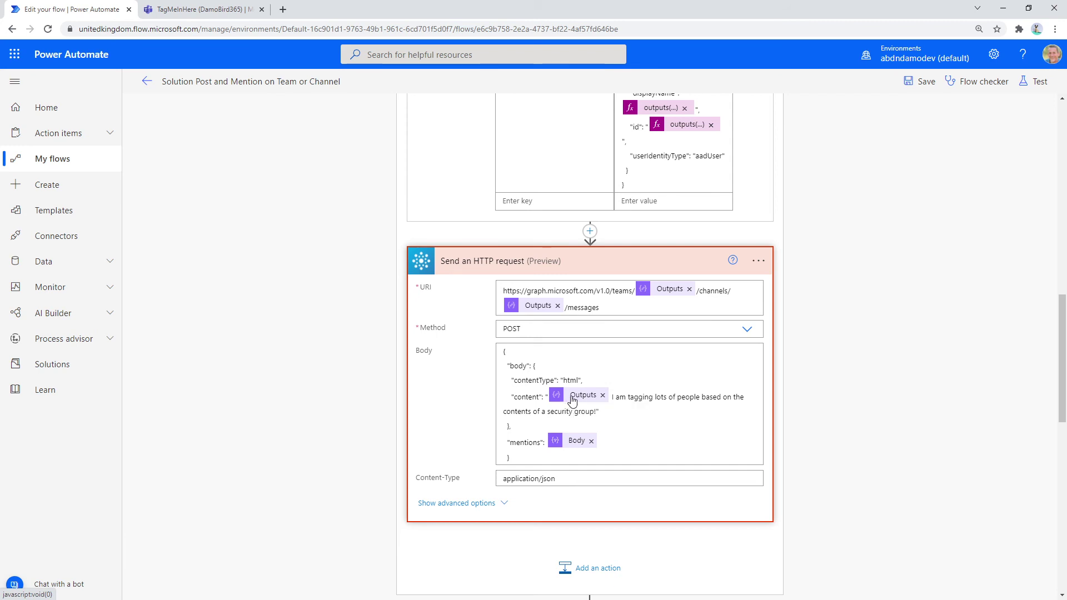
{"action": "left_click_drag", "start_coordinate": [515, 397], "coordinate": [538, 399]}
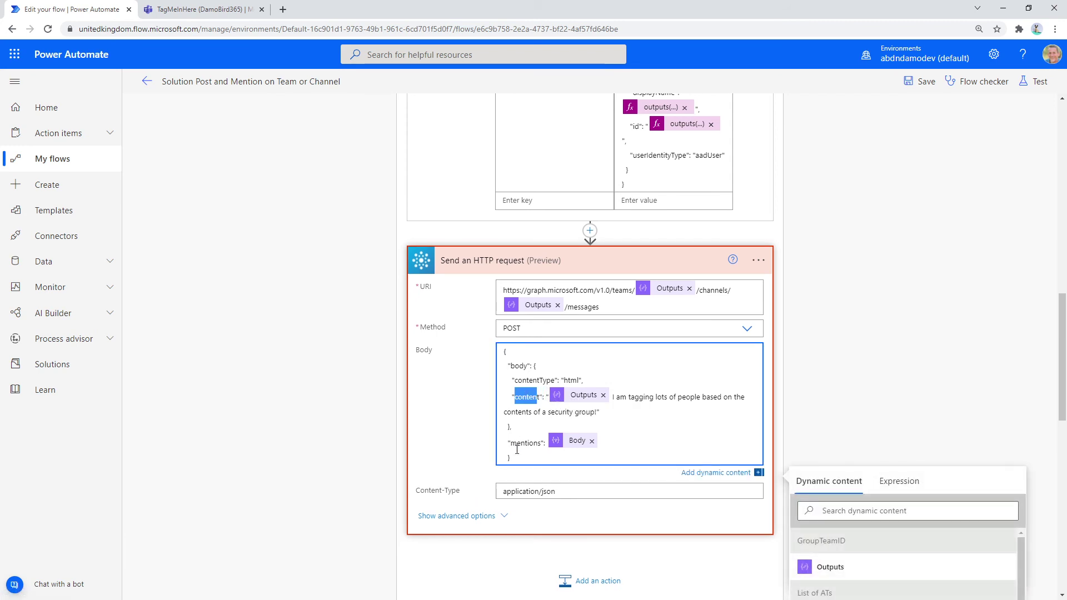
{"action": "left_click", "coordinate": [578, 443]}
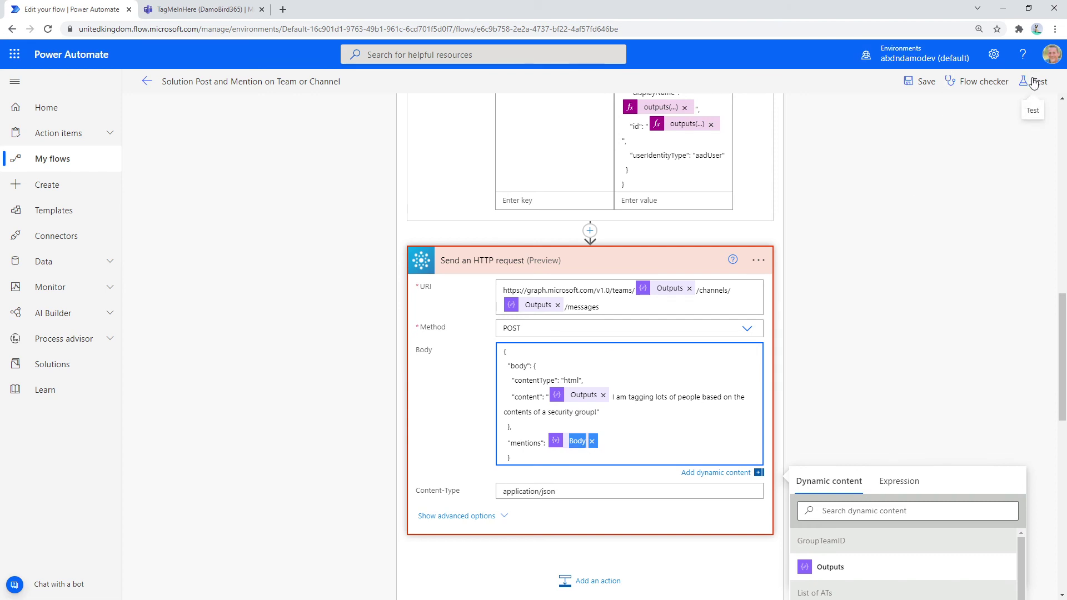
{"action": "key", "text": "alt+Tab"}
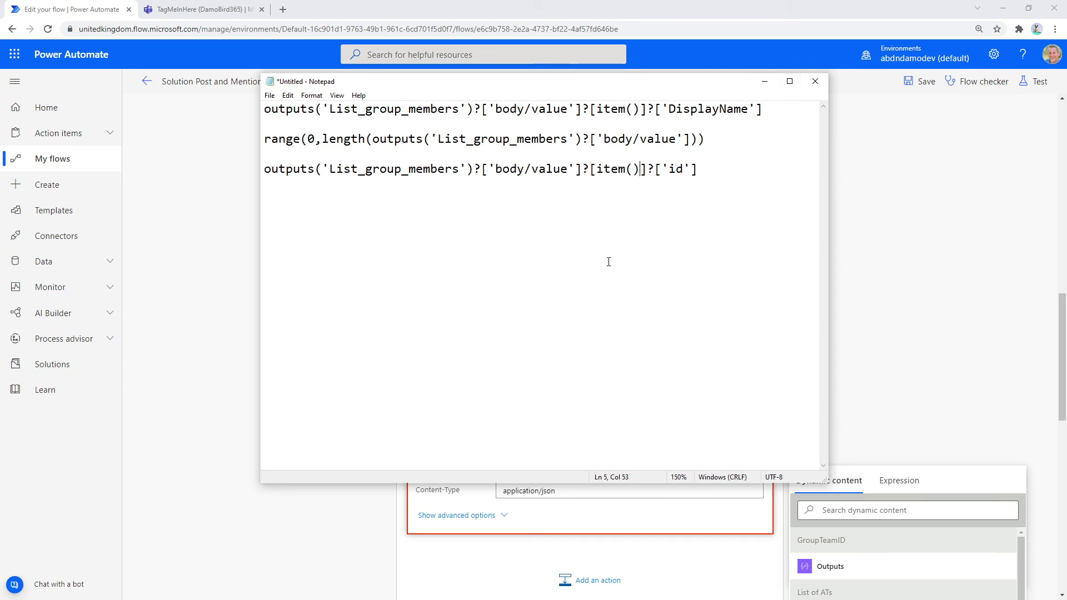
Step: Save the flow, run a manual test, and open the successful run's history
{"action": "left_click", "coordinate": [1040, 81]}
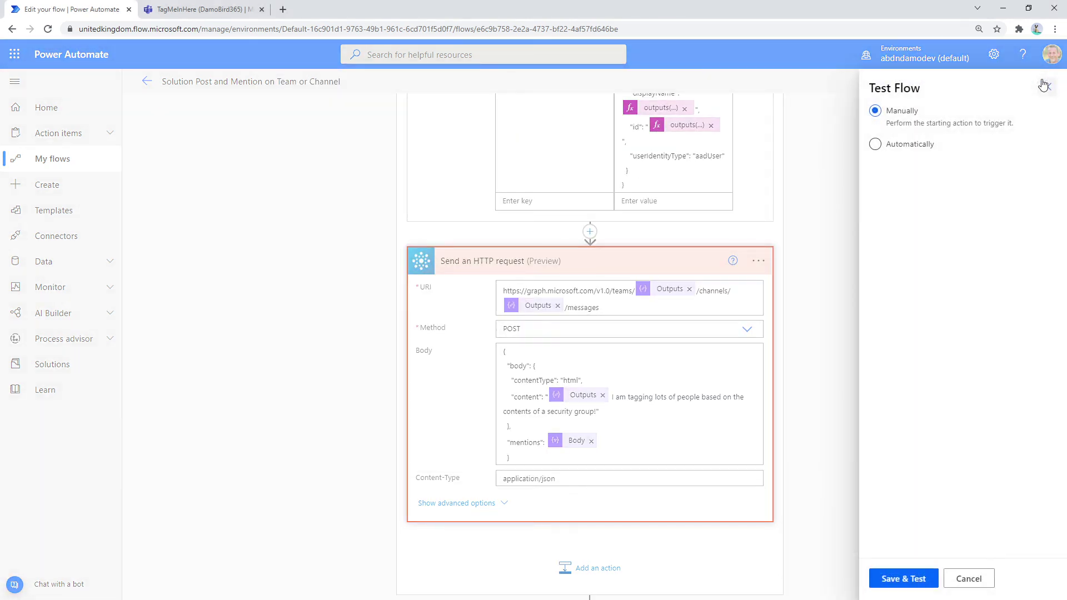
{"action": "left_click", "coordinate": [903, 580]}
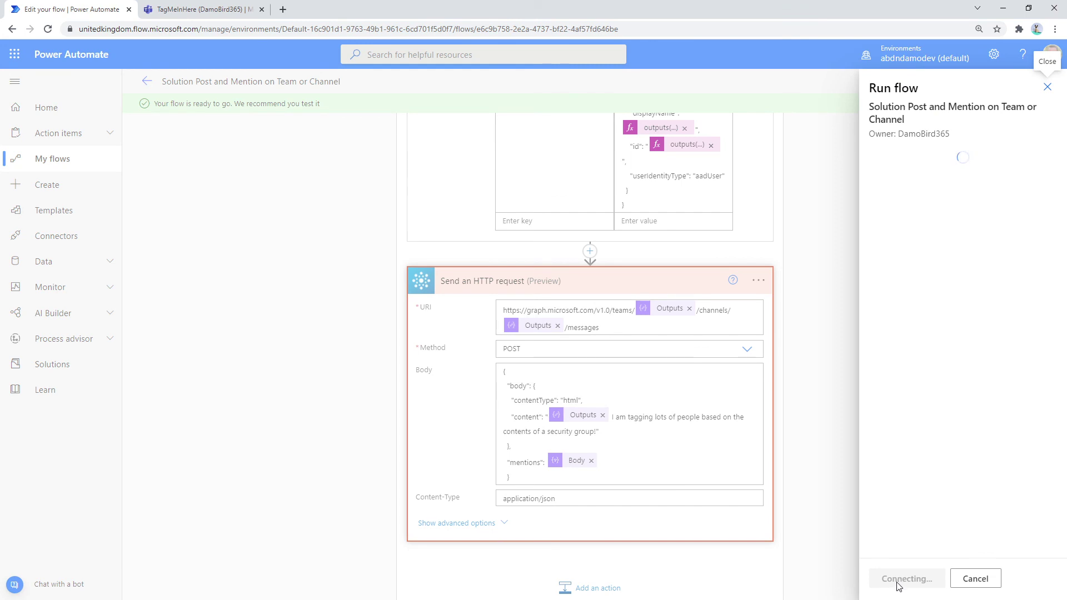
{"action": "left_click", "coordinate": [897, 581]}
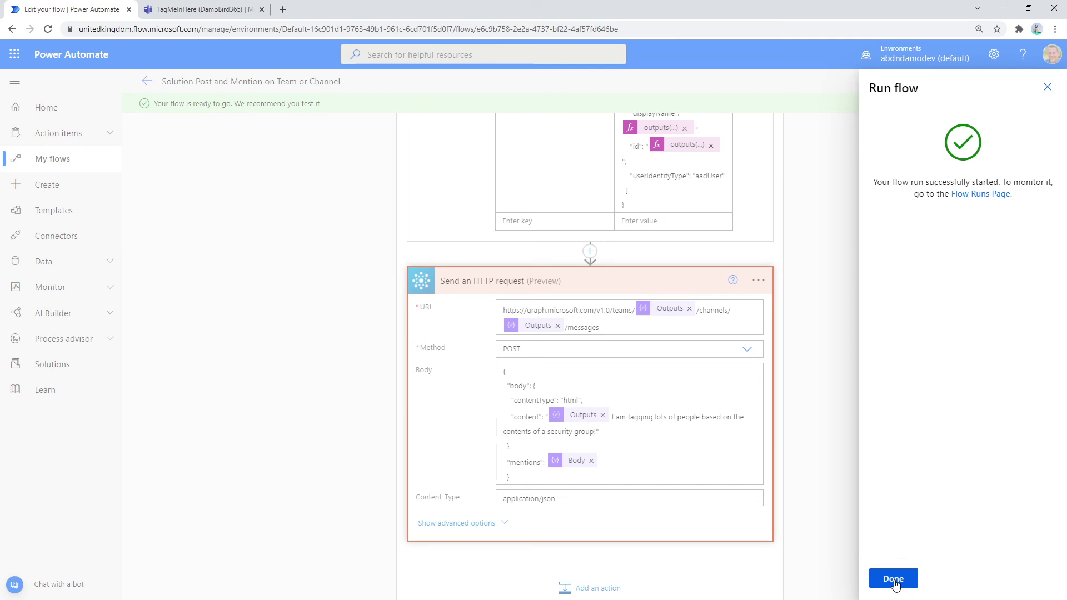
{"action": "left_click", "coordinate": [893, 580]}
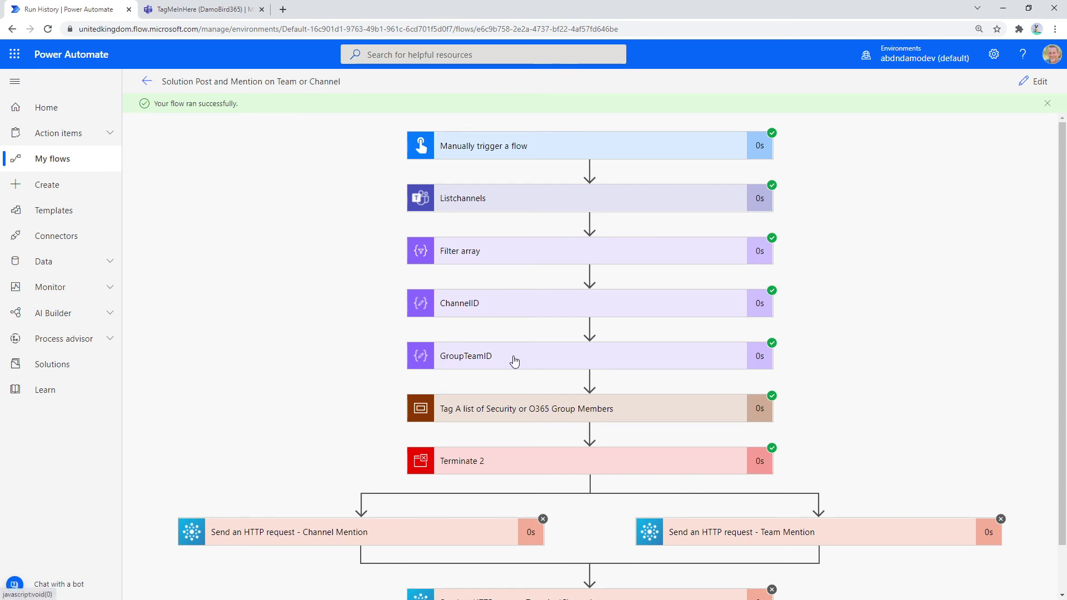
Step: Expand the Tag group run and review List group members and AT's five '<at id=…>' tags
{"action": "left_click", "coordinate": [512, 417]}
{"action": "scroll", "coordinate": [548, 427], "scroll_direction": "down", "scroll_amount": 3}
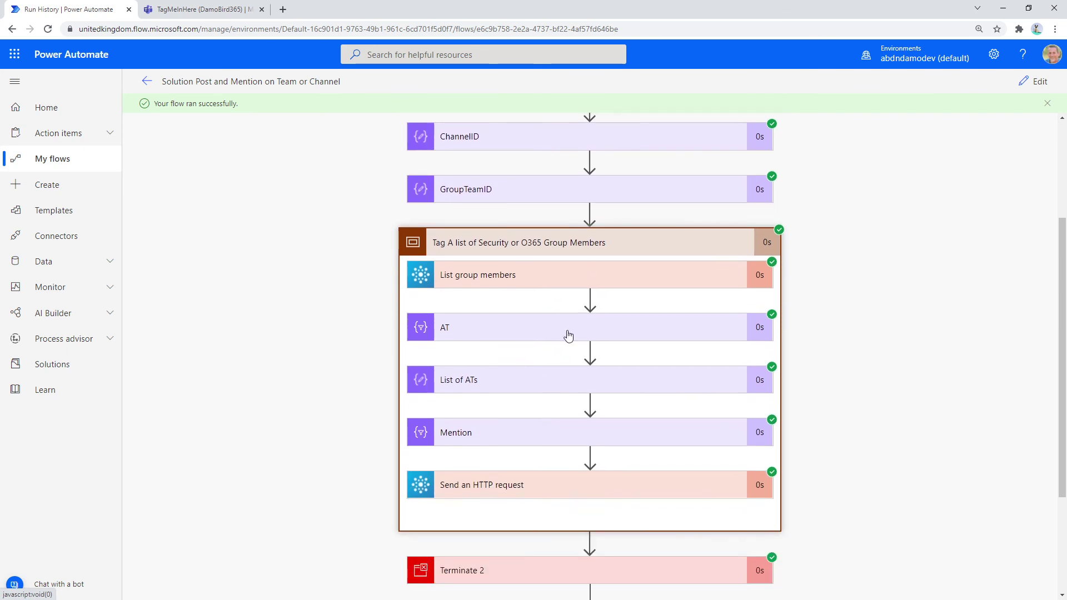
{"action": "left_click", "coordinate": [529, 278]}
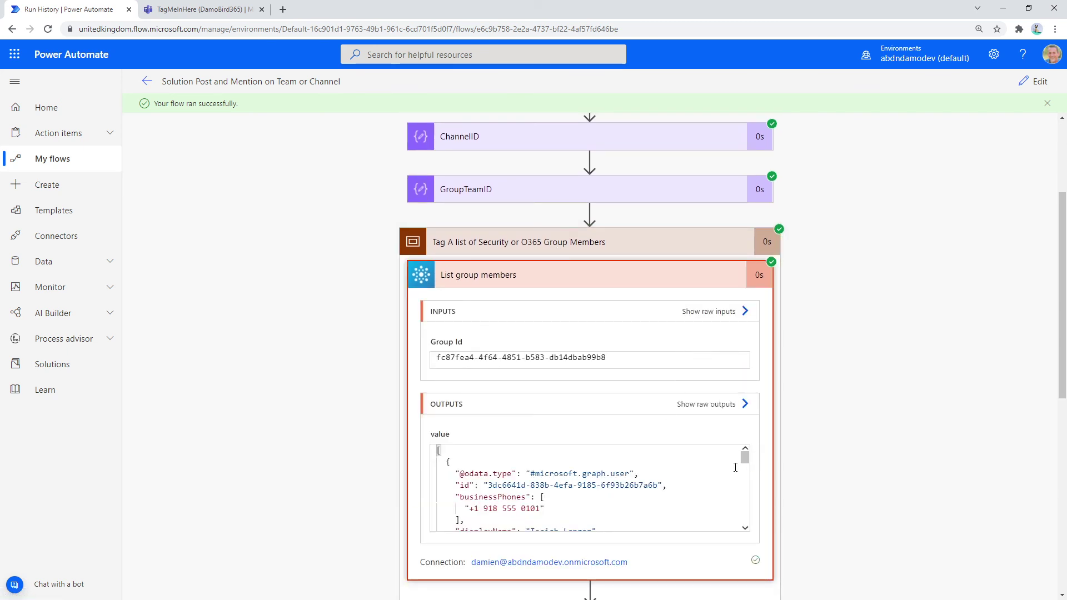
{"action": "left_click_drag", "start_coordinate": [745, 463], "coordinate": [746, 517]}
{"action": "scroll", "coordinate": [808, 445], "scroll_direction": "down", "scroll_amount": 6}
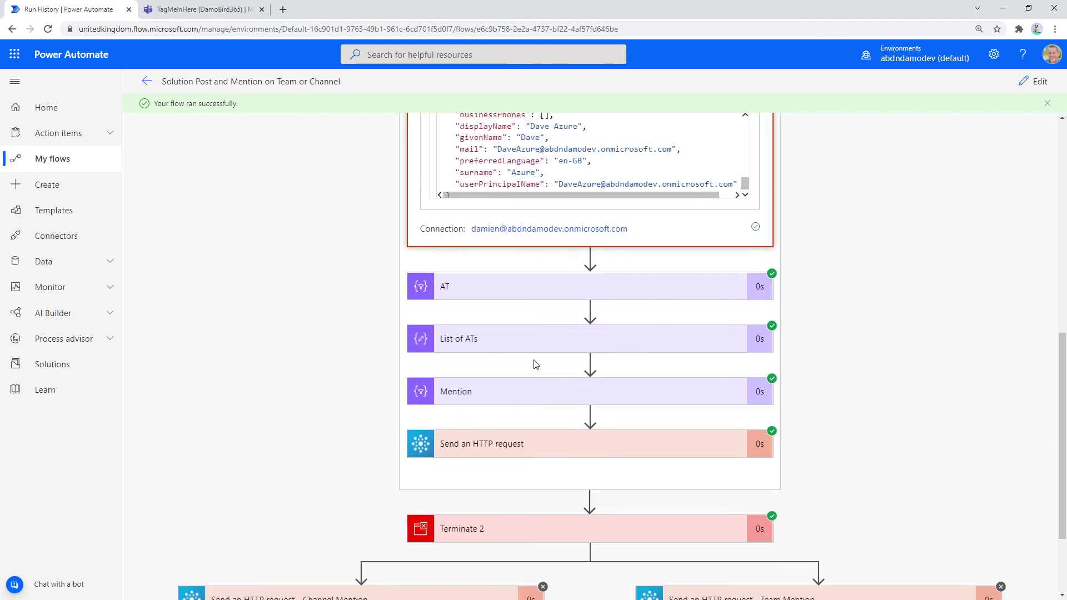
{"action": "left_click", "coordinate": [481, 288]}
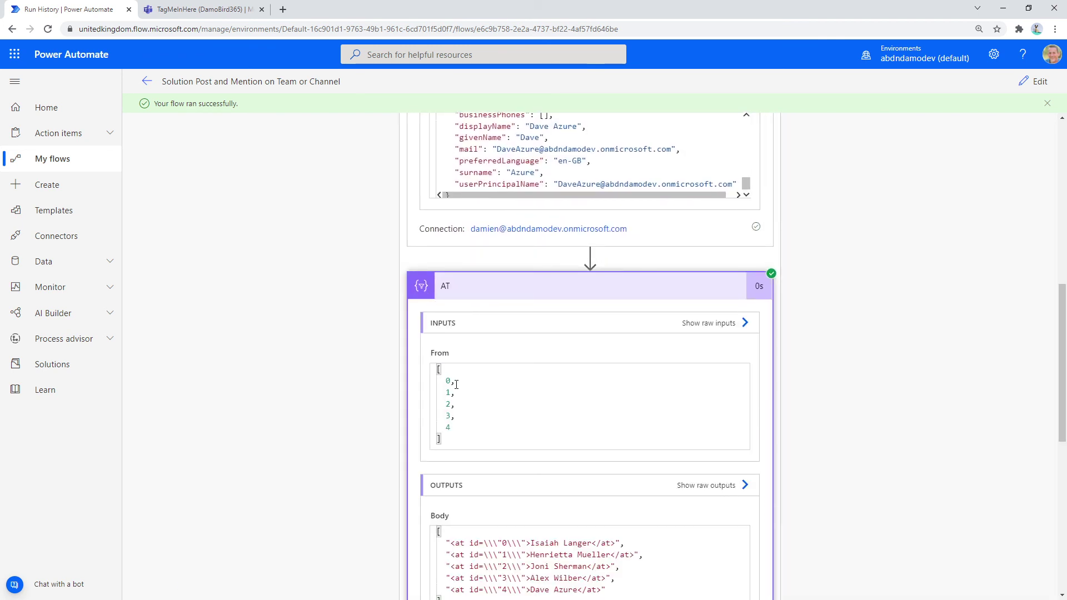
{"action": "left_click_drag", "start_coordinate": [443, 383], "coordinate": [456, 382]}
{"action": "left_click_drag", "start_coordinate": [451, 428], "coordinate": [437, 428]}
Step: Review List of ATs and Mention run details, with mention objects for ids 0–4
{"action": "scroll", "coordinate": [552, 460], "scroll_direction": "down", "scroll_amount": 2}
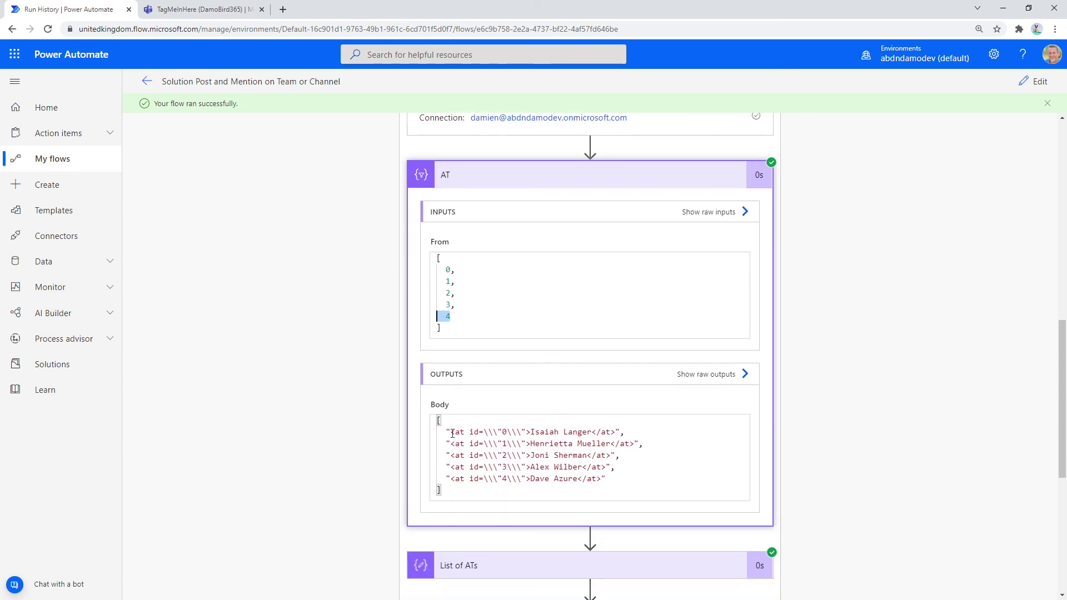
{"action": "scroll", "coordinate": [627, 467], "scroll_direction": "down", "scroll_amount": 3}
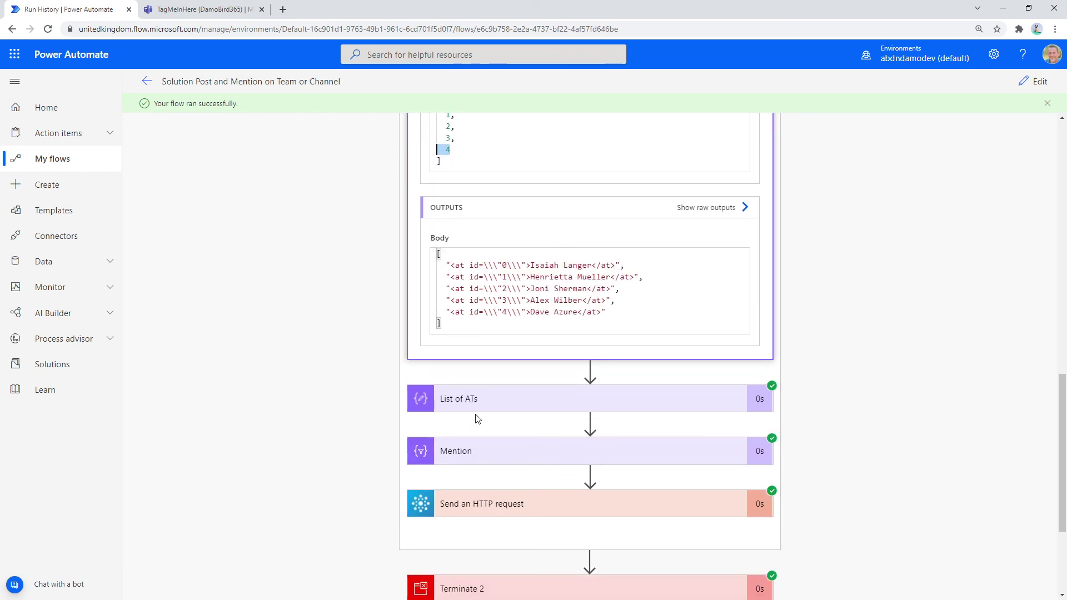
{"action": "left_click", "coordinate": [517, 405]}
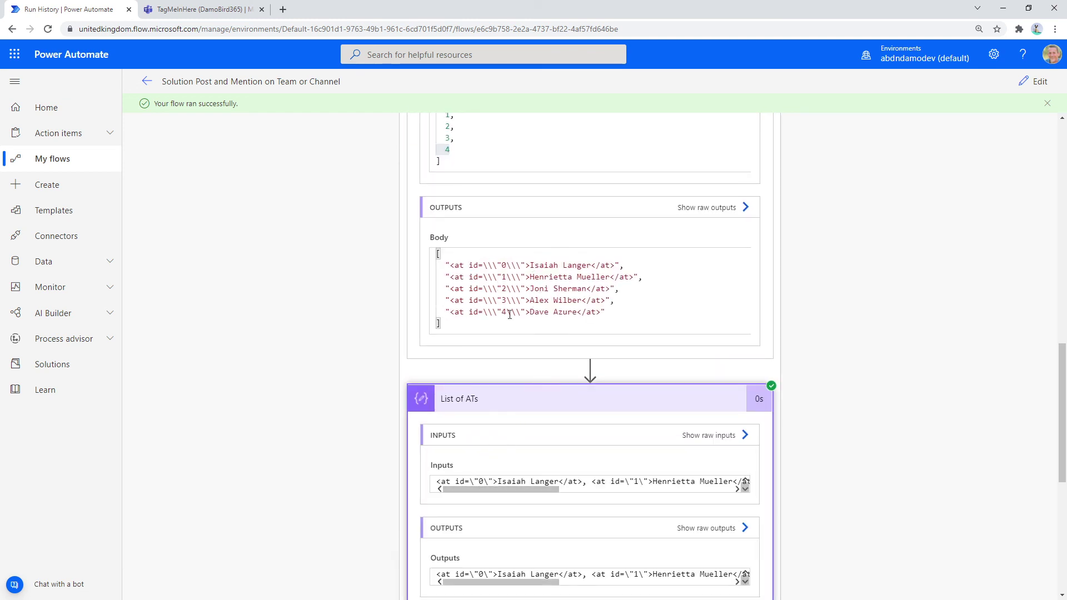
{"action": "left_click_drag", "start_coordinate": [493, 491], "coordinate": [703, 502]}
{"action": "scroll", "coordinate": [825, 478], "scroll_direction": "down", "scroll_amount": 5}
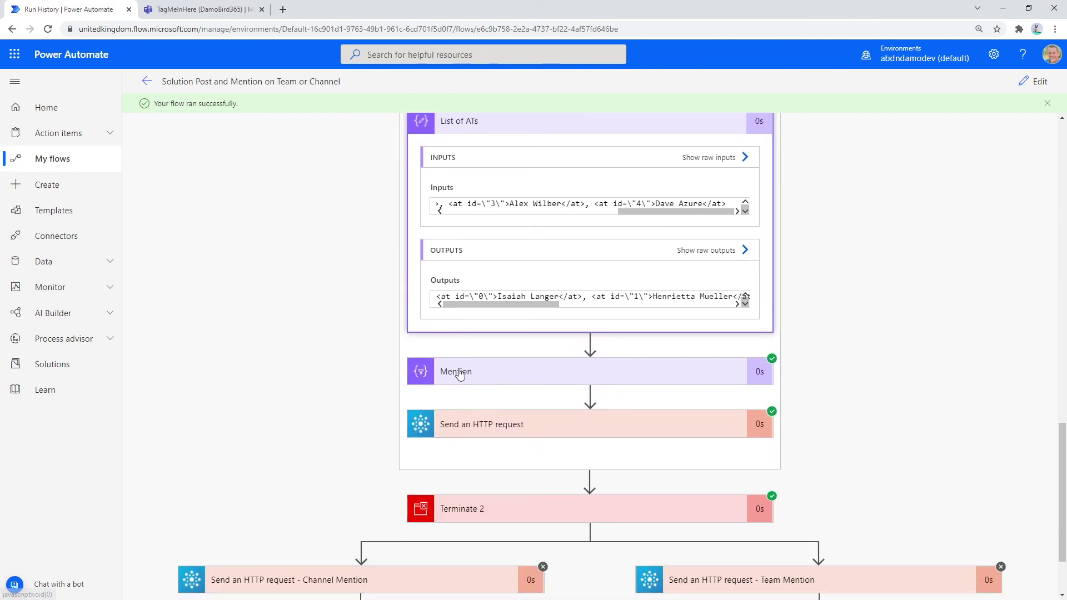
{"action": "left_click", "coordinate": [517, 373]}
{"action": "scroll", "coordinate": [512, 306], "scroll_direction": "down", "scroll_amount": 3}
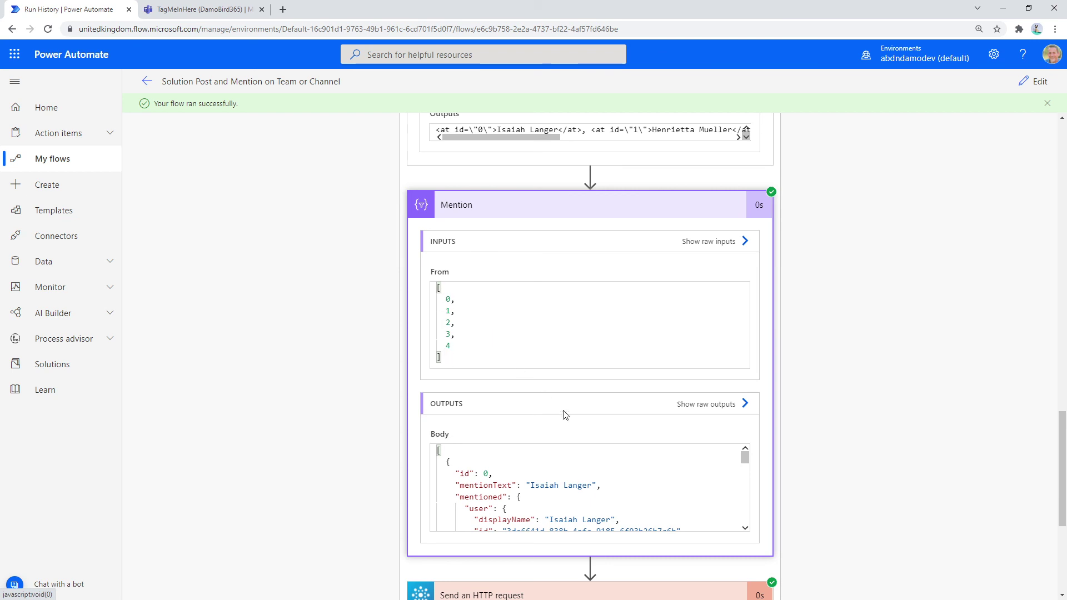
Step: Check the id values of the first three mentions in Mention's raw output
{"action": "left_click", "coordinate": [706, 404]}
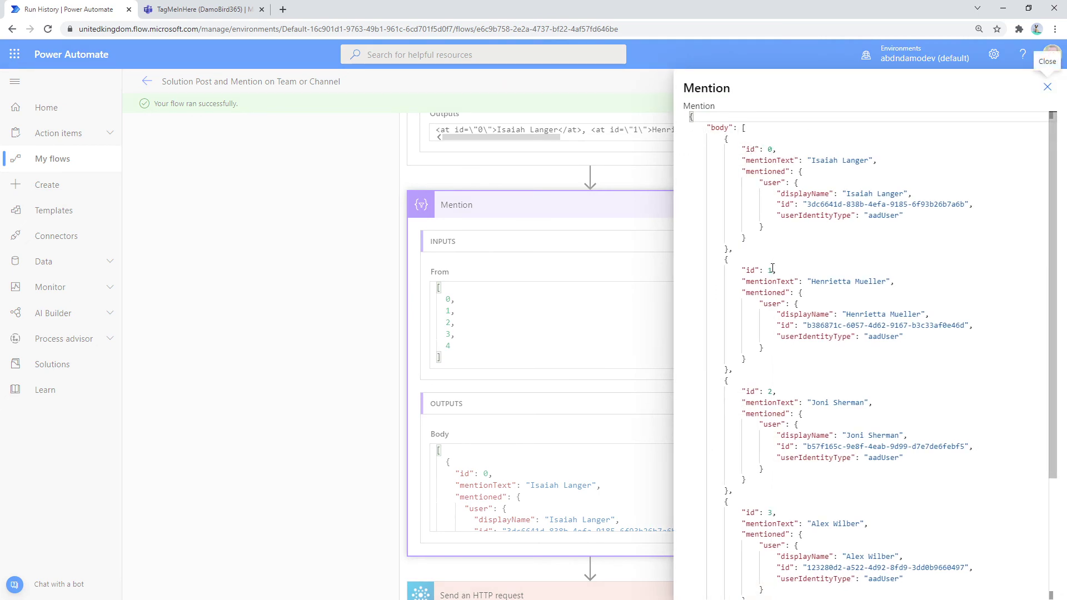
{"action": "double_click", "coordinate": [771, 150]}
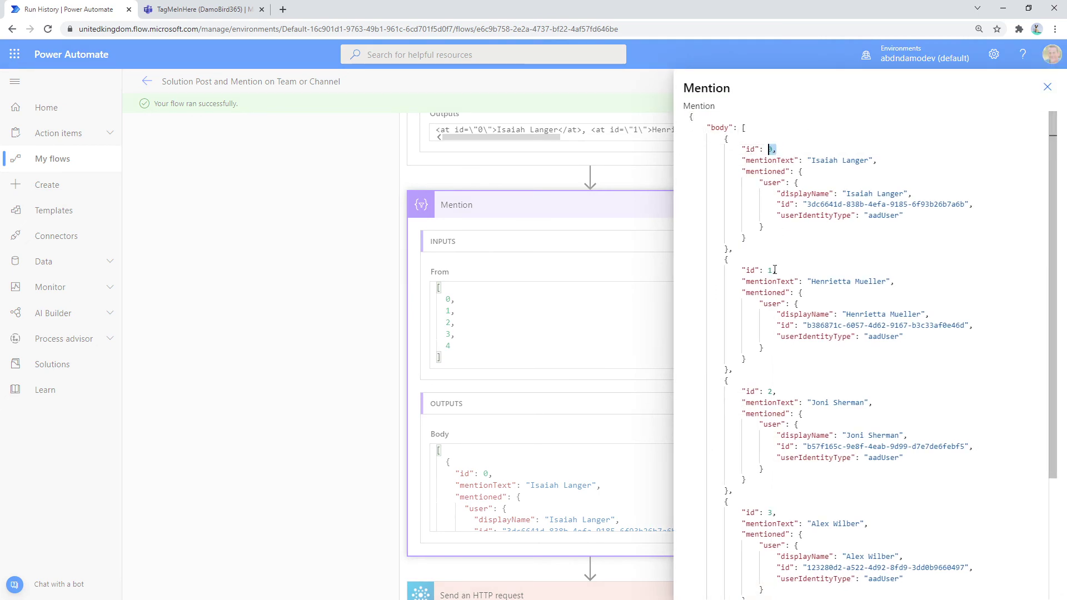
{"action": "left_click_drag", "start_coordinate": [775, 270], "coordinate": [760, 270]}
{"action": "left_click_drag", "start_coordinate": [783, 393], "coordinate": [755, 392]}
{"action": "left_click", "coordinate": [1048, 87]}
Step: Review the HTTP request results and the TagMeInHere post mentioning five group members
{"action": "scroll", "coordinate": [514, 485], "scroll_direction": "down", "scroll_amount": 2}
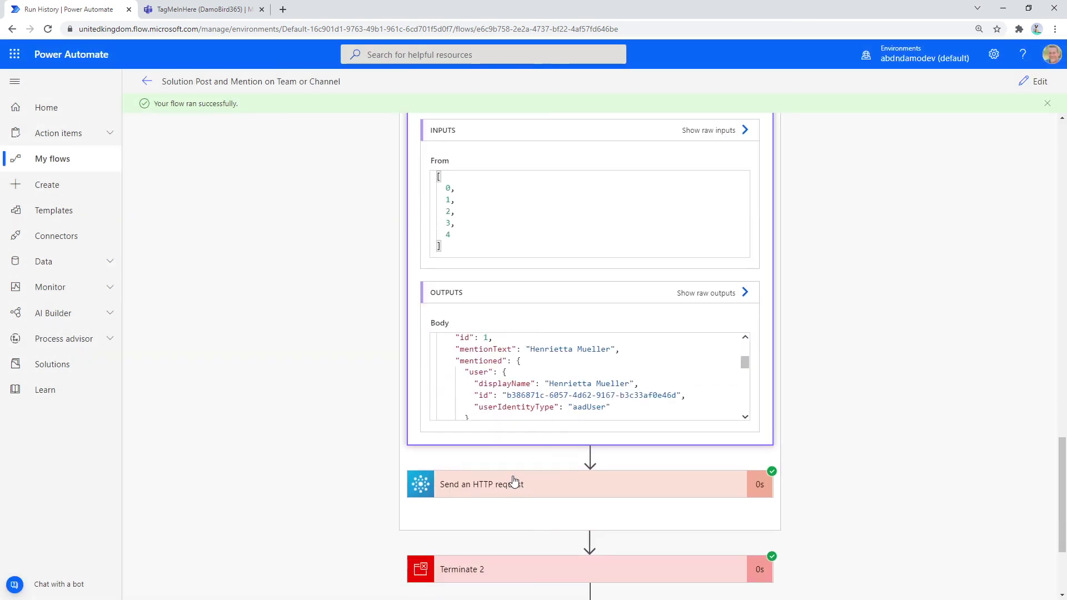
{"action": "left_click", "coordinate": [514, 485]}
{"action": "scroll", "coordinate": [787, 383], "scroll_direction": "down", "scroll_amount": 3}
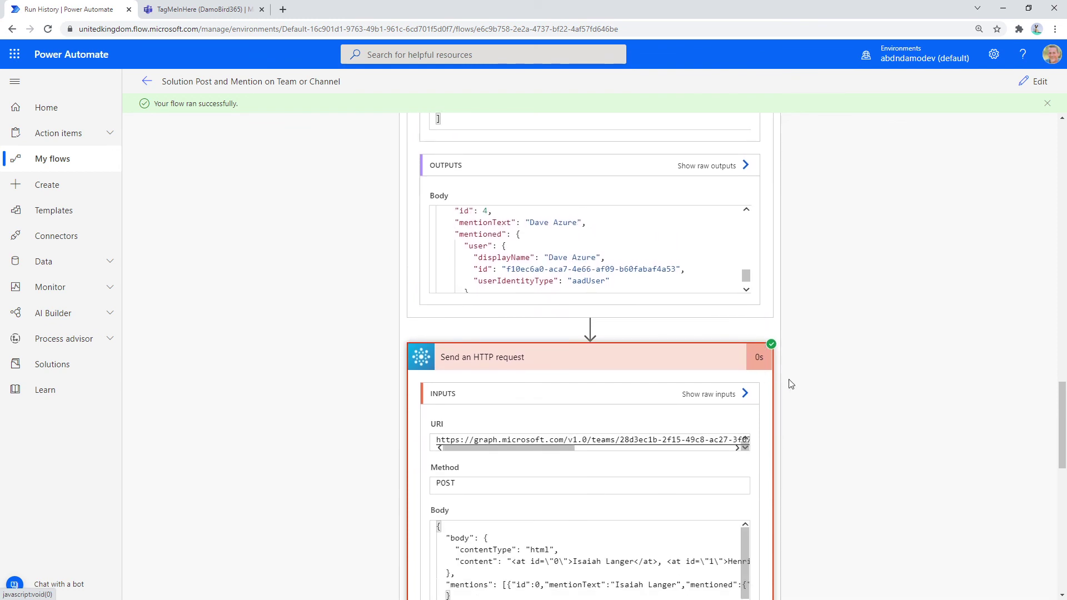
{"action": "scroll", "coordinate": [562, 250], "scroll_direction": "down", "scroll_amount": 4}
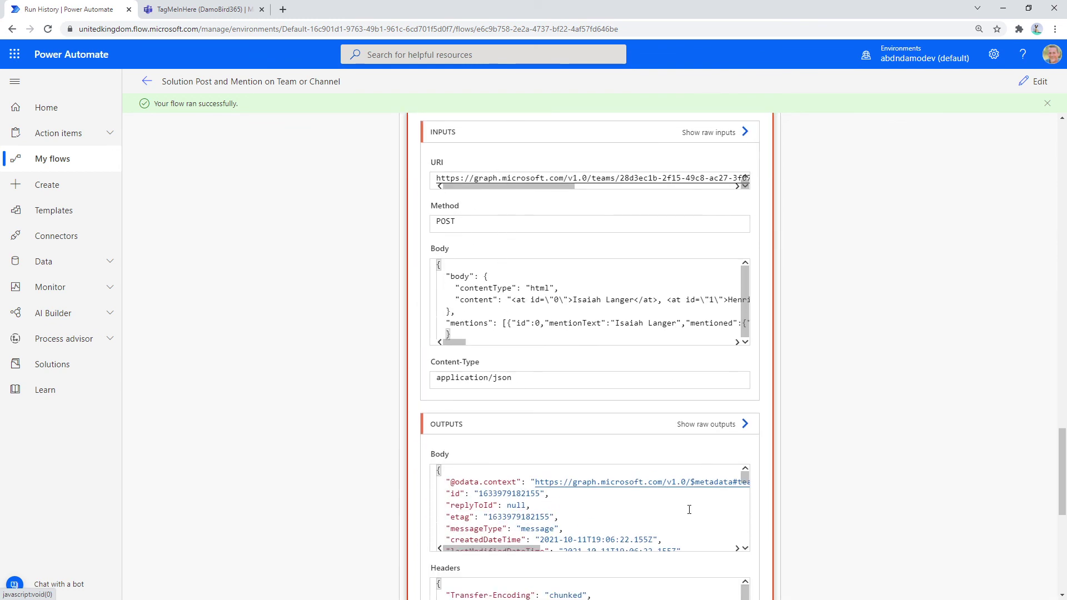
{"action": "scroll", "coordinate": [756, 339], "scroll_direction": "down", "scroll_amount": 3}
{"action": "left_click", "coordinate": [198, 10]}
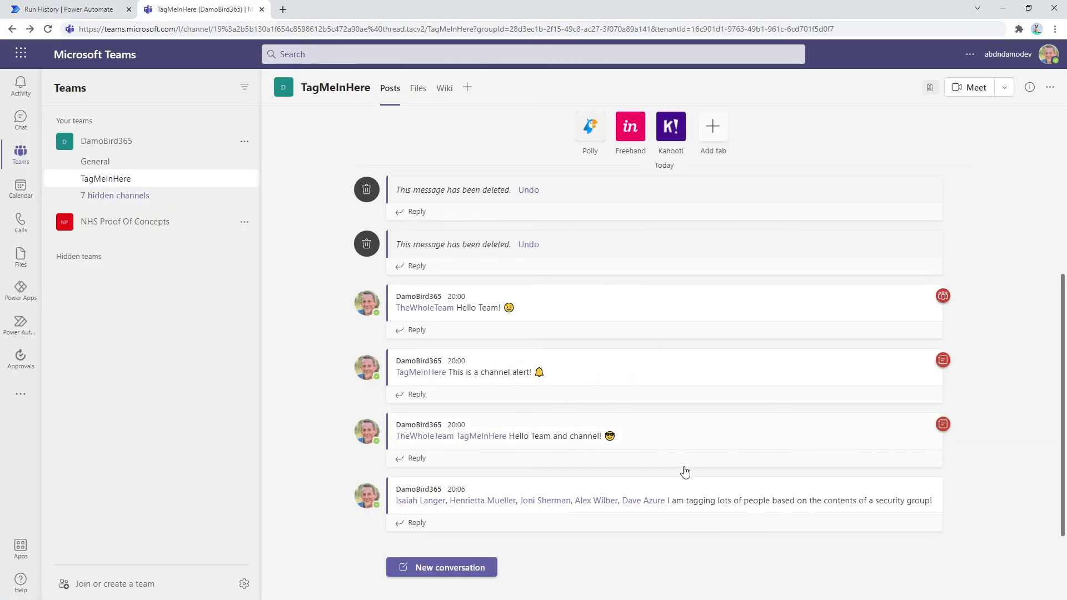
{"action": "mouse_move", "coordinate": [426, 502]}
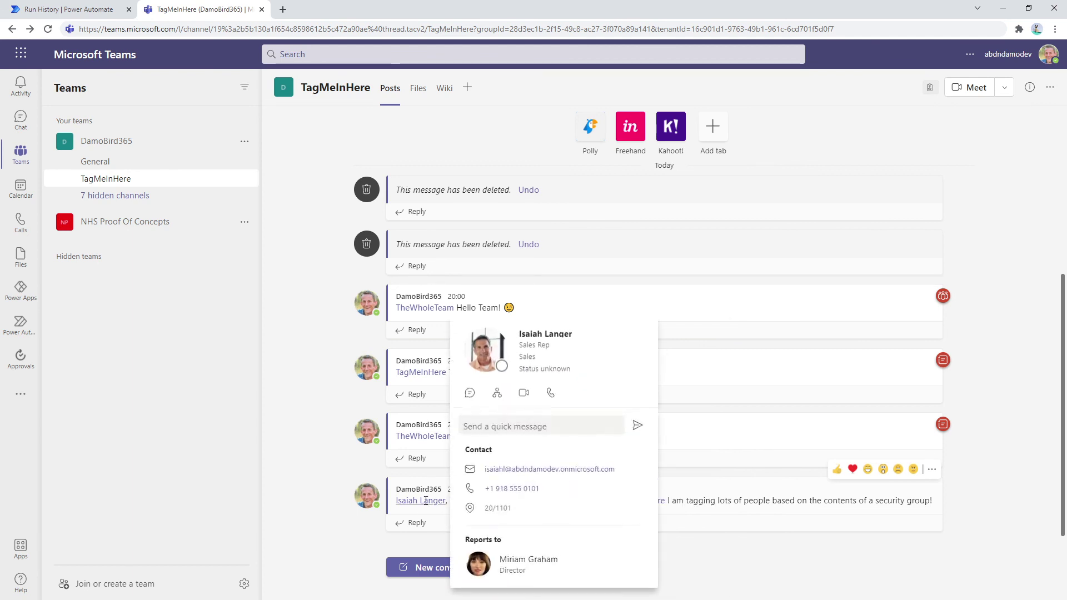
{"action": "mouse_move", "coordinate": [535, 502]}
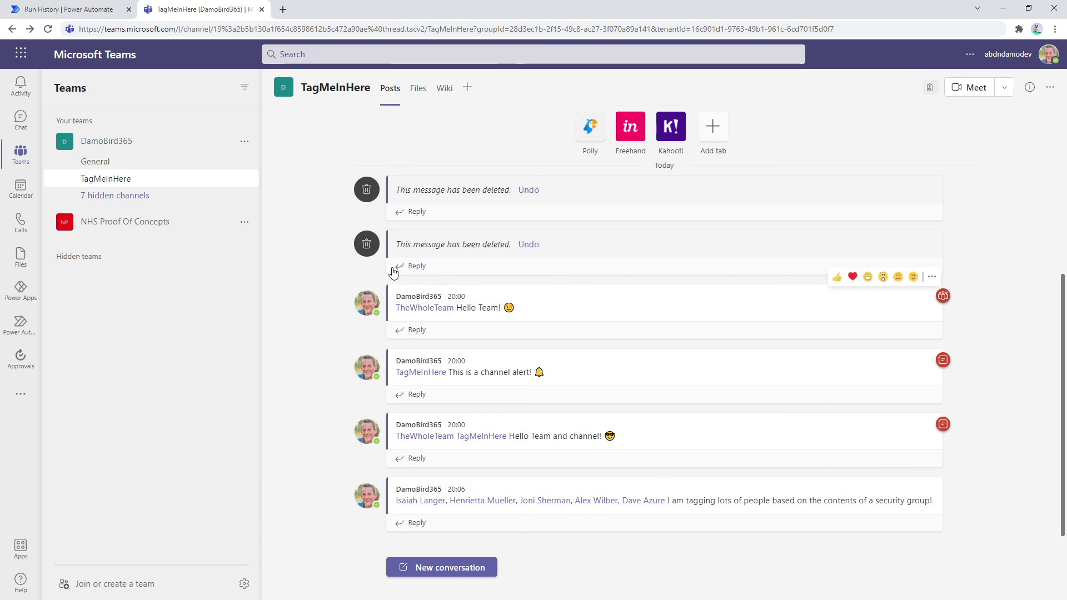
{"action": "mouse_move", "coordinate": [424, 310]}
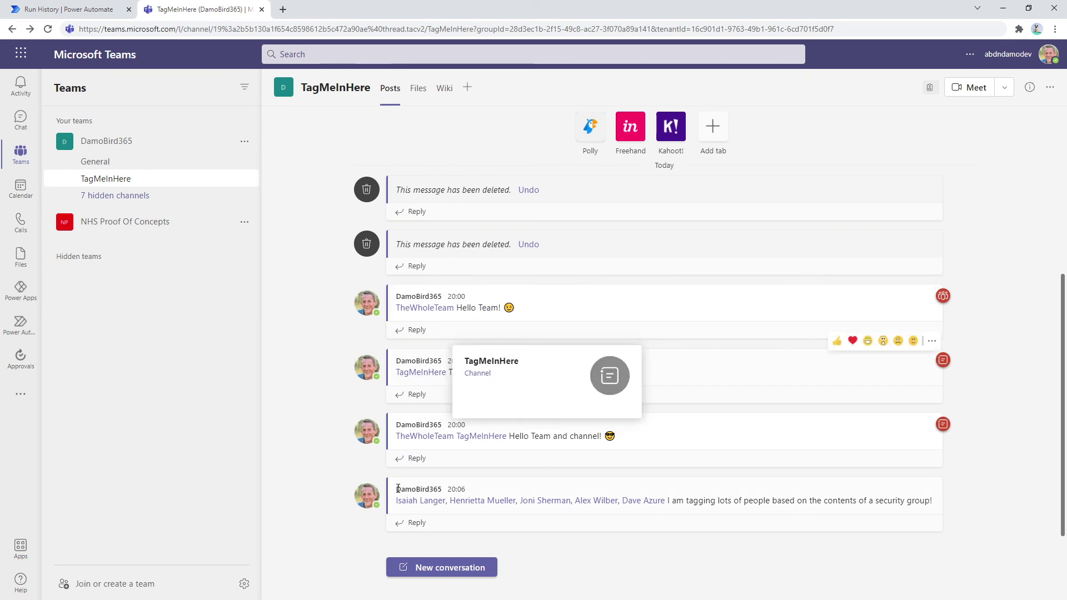
{"action": "mouse_move", "coordinate": [406, 500]}
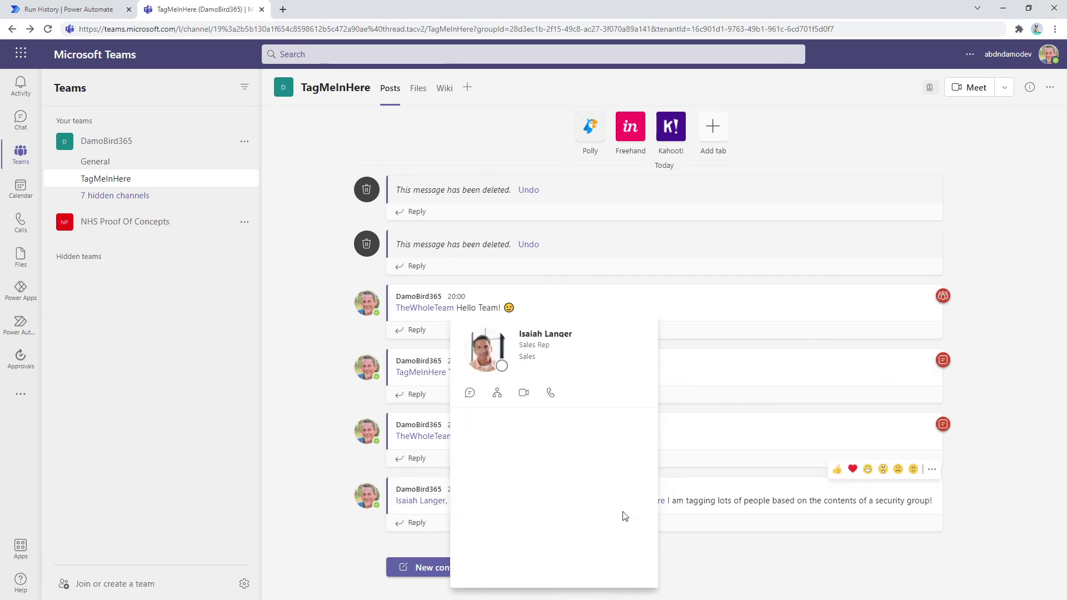